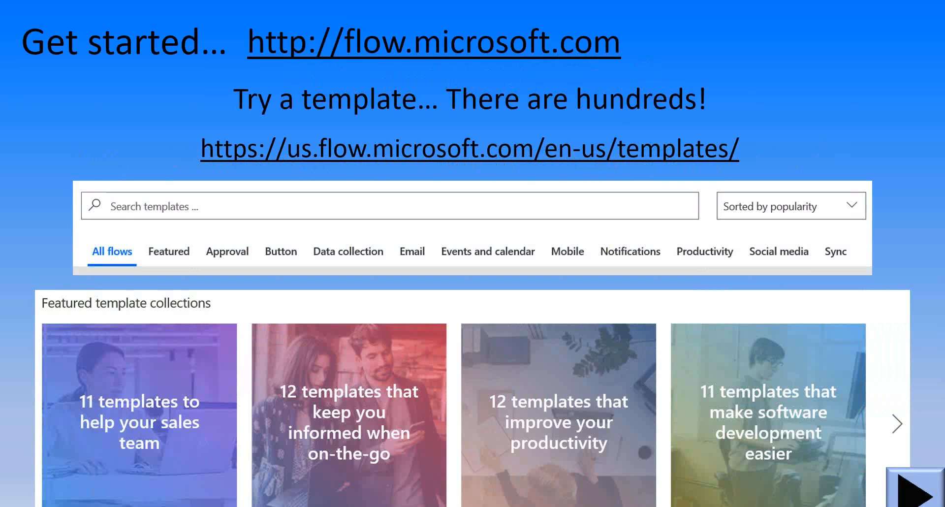
# Step: Open the Microsoft Flow site at flow.microsoft.com and browse the gallery of flow templates
pyautogui.click(392, 41)
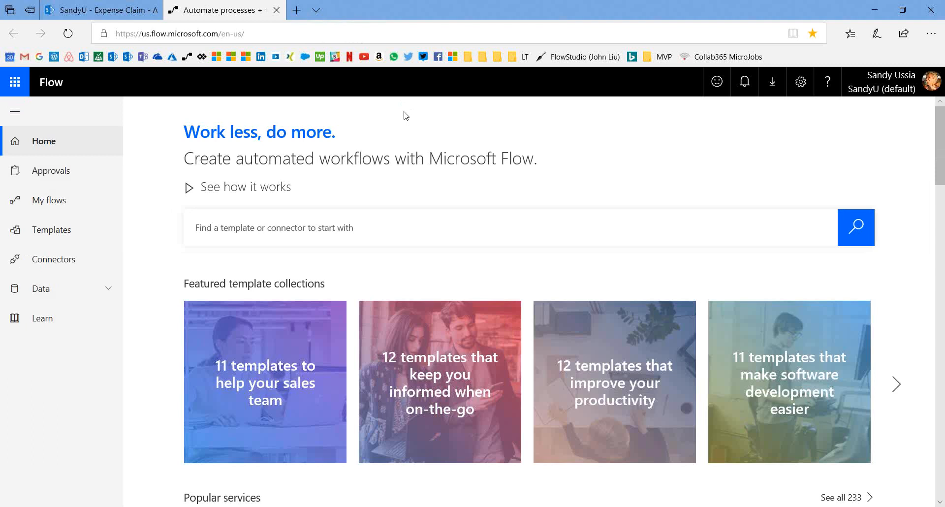
pyautogui.click(77, 229)
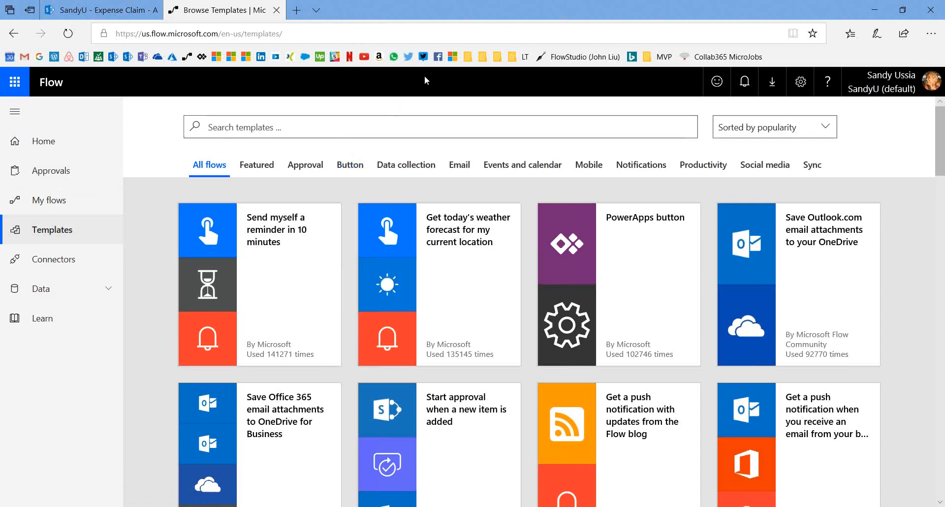
pyautogui.scroll(-6, 425, 76)
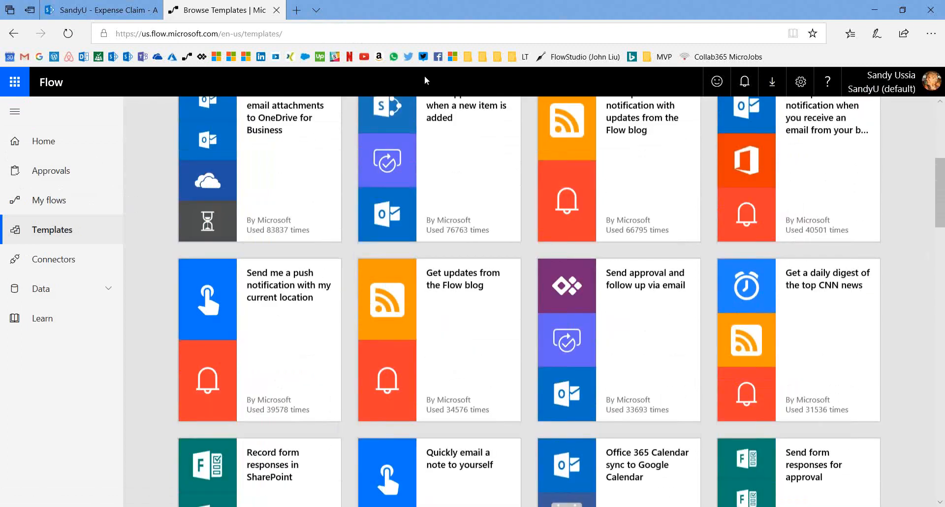
pyautogui.scroll(-7, 425, 76)
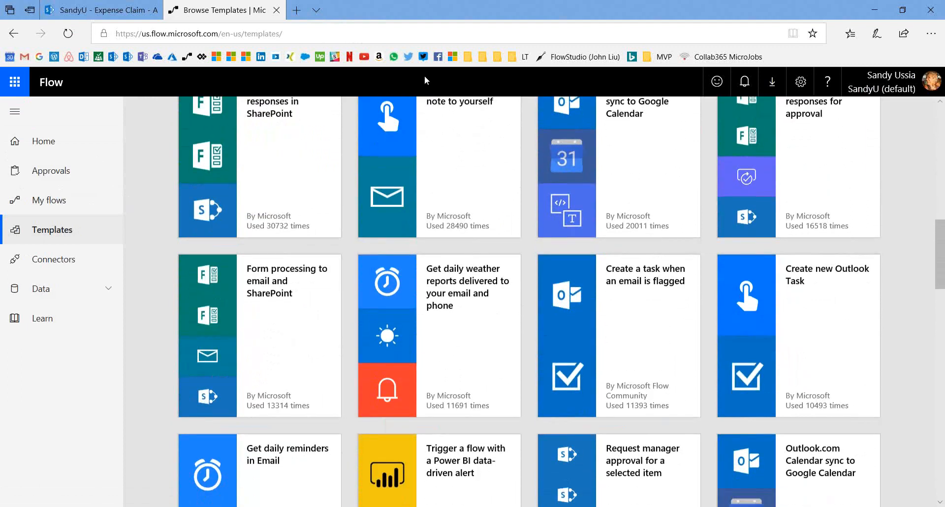
pyautogui.scroll(-8, 425, 79)
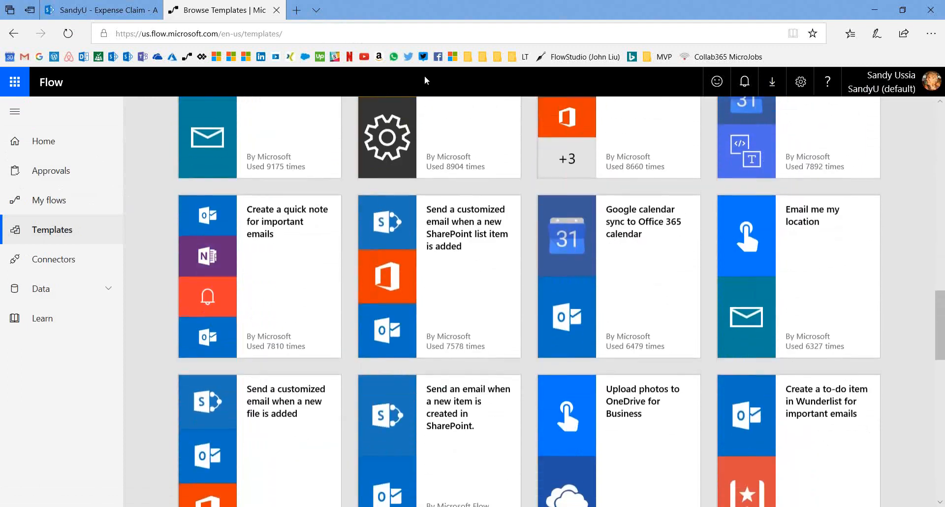
pyautogui.scroll(-3, 424, 77)
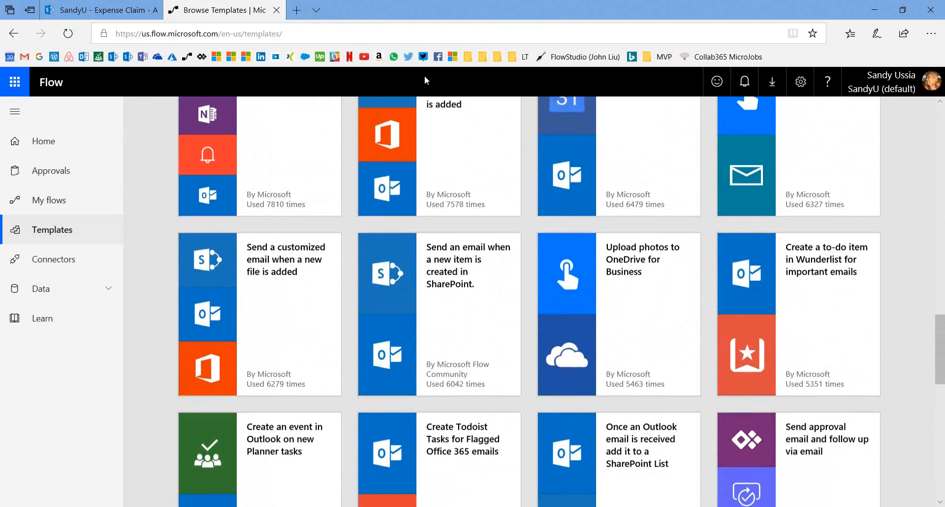
pyautogui.scroll(-3, 425, 81)
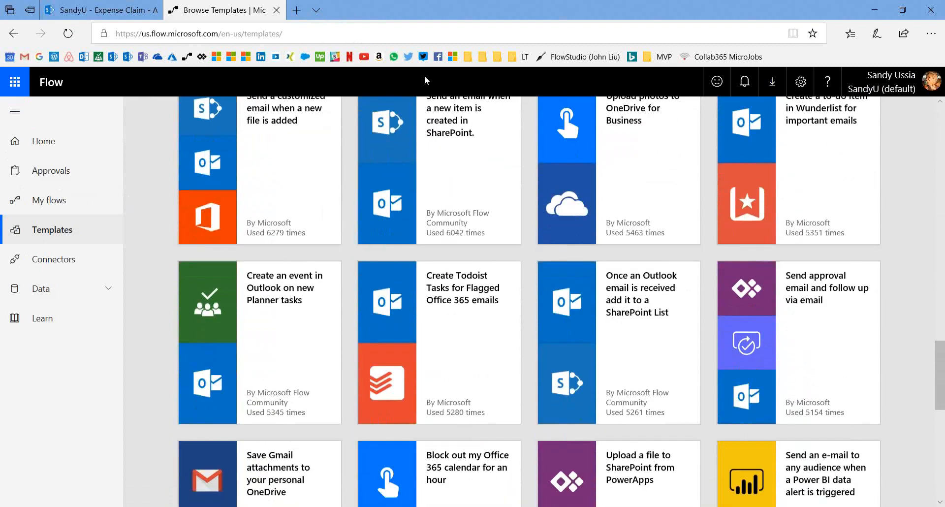
pyautogui.scroll(-2, 424, 81)
pyautogui.scroll(1, 424, 80)
pyautogui.scroll(20, 425, 80)
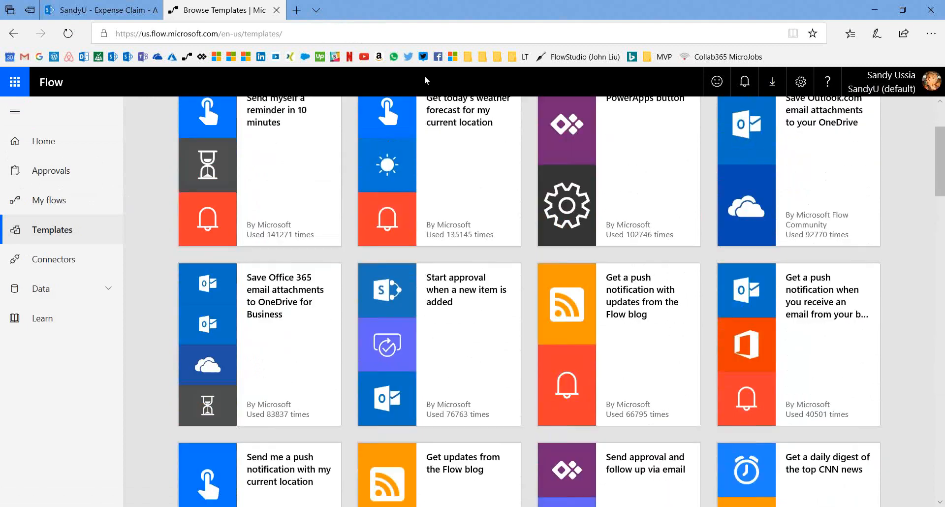
pyautogui.scroll(2, 424, 76)
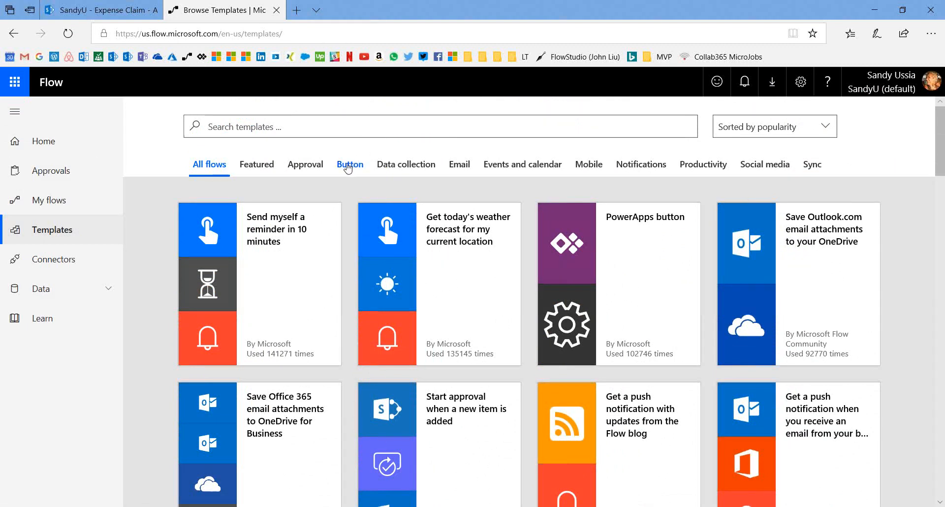
# Step: Filter the templates to the Approval category and search them for "sharepoint"
pyautogui.click(316, 169)
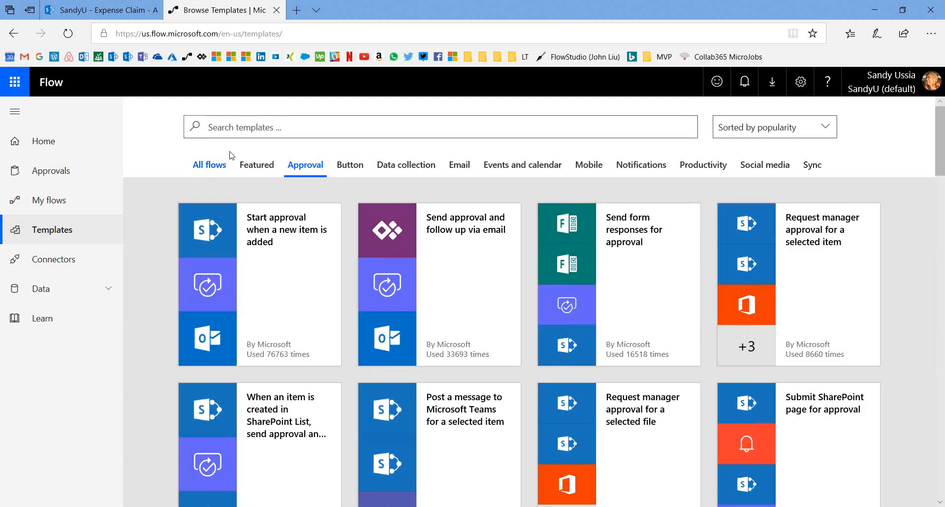
pyautogui.click(250, 130)
pyautogui.write('sharepoint')
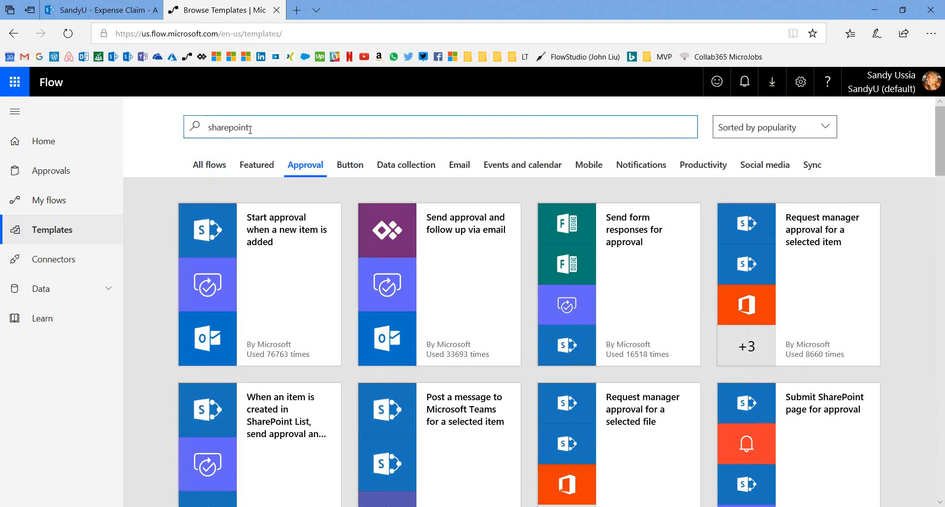
pyautogui.press('Return')
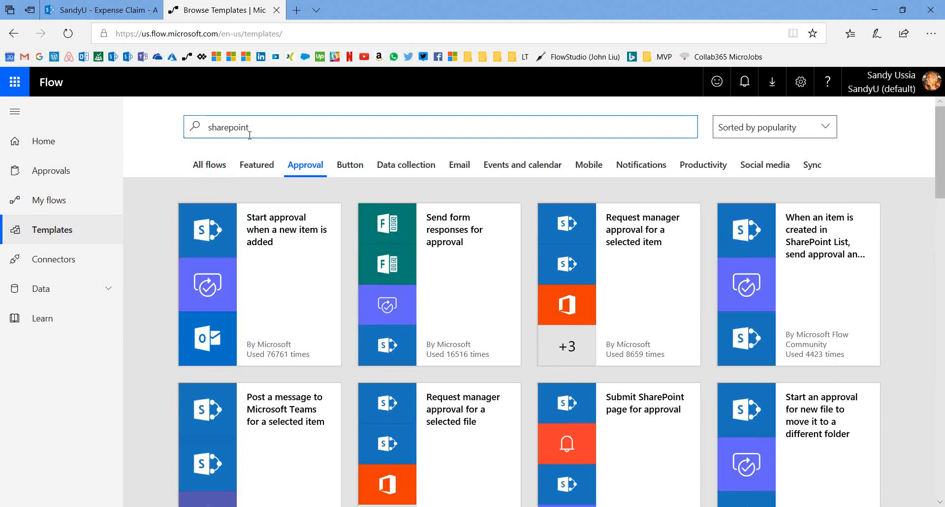
# Step: Widen the SharePoint template search to all flows and clear the search term
pyautogui.click(214, 168)
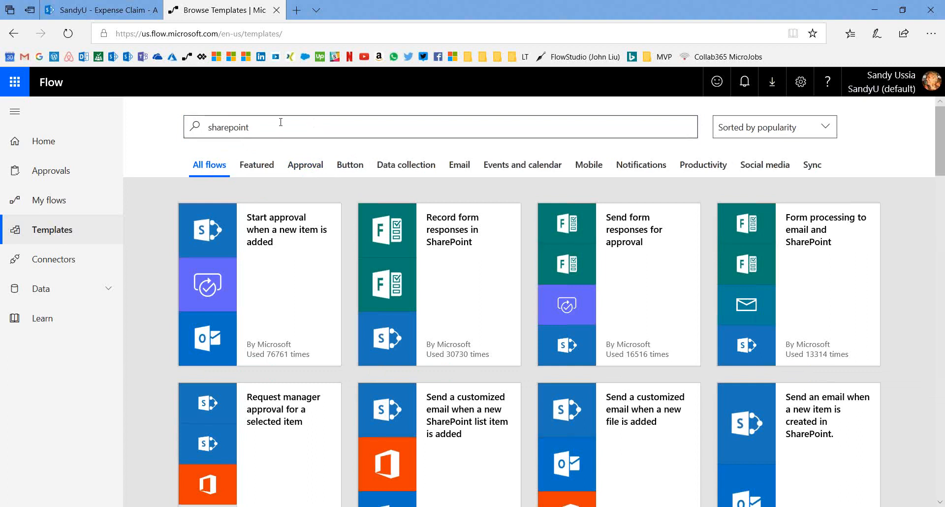
pyautogui.moveTo(280, 123); pyautogui.dragTo(156, 136)
pyautogui.press('BackSpace')
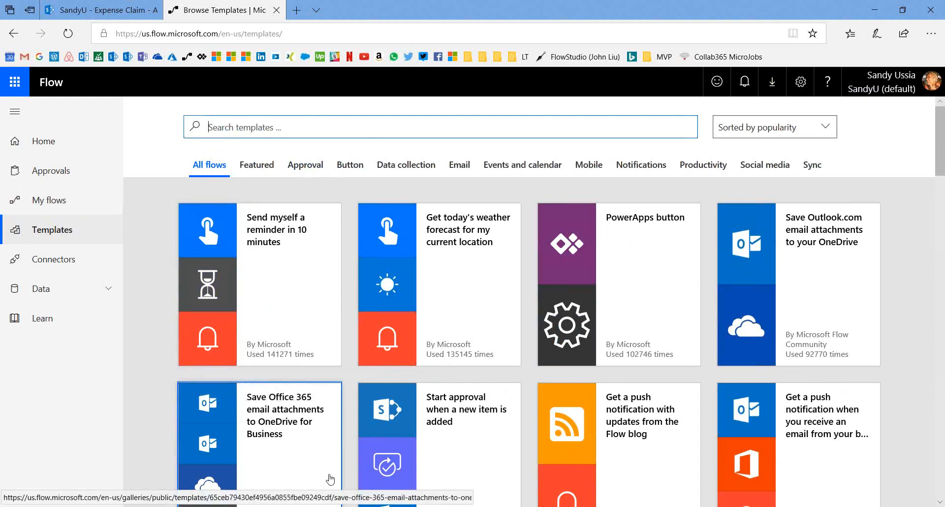
# Step: Create a flow from the "Save Office 365 email attachments to OneDrive for Business" template with the existing connections
pyautogui.click(313, 451)
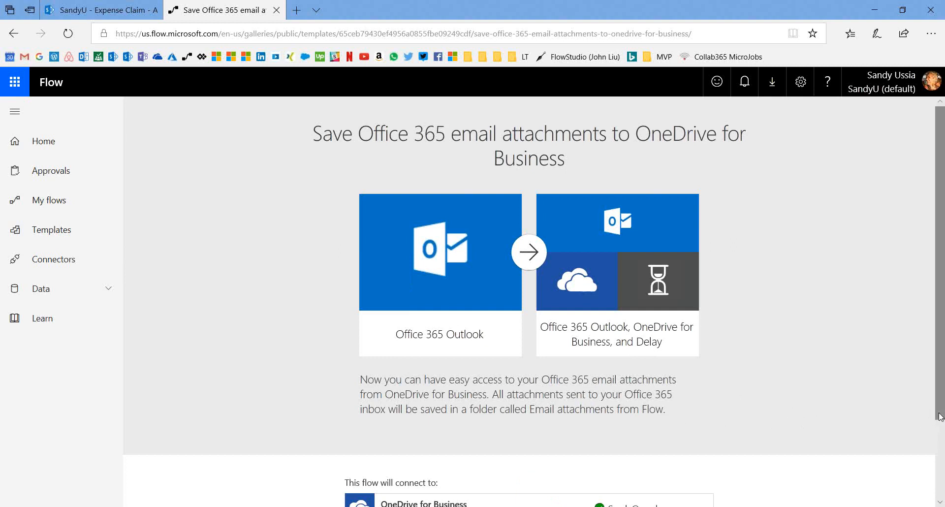
pyautogui.moveTo(940, 418); pyautogui.dragTo(943, 503)
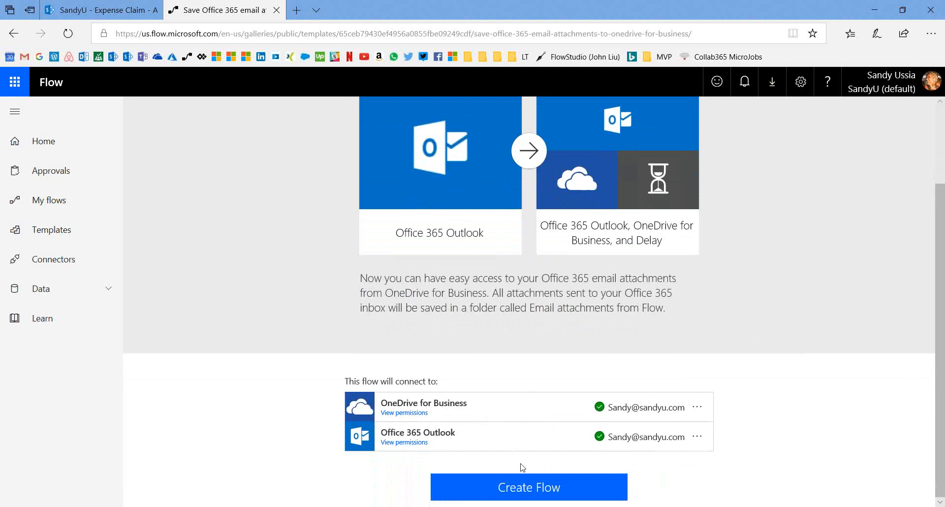
pyautogui.click(540, 487)
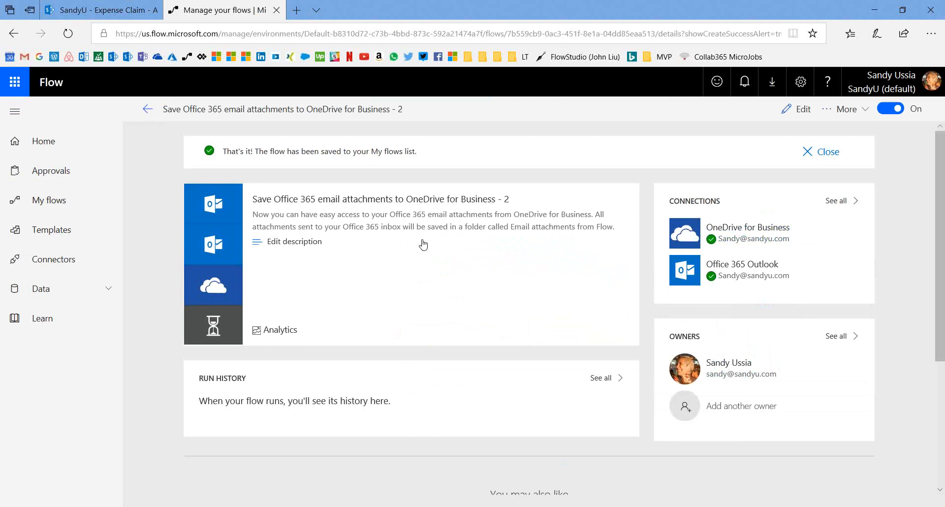
# Step: Open the new email attachments flow from the list of own flows in the editor to view its steps
pyautogui.click(68, 199)
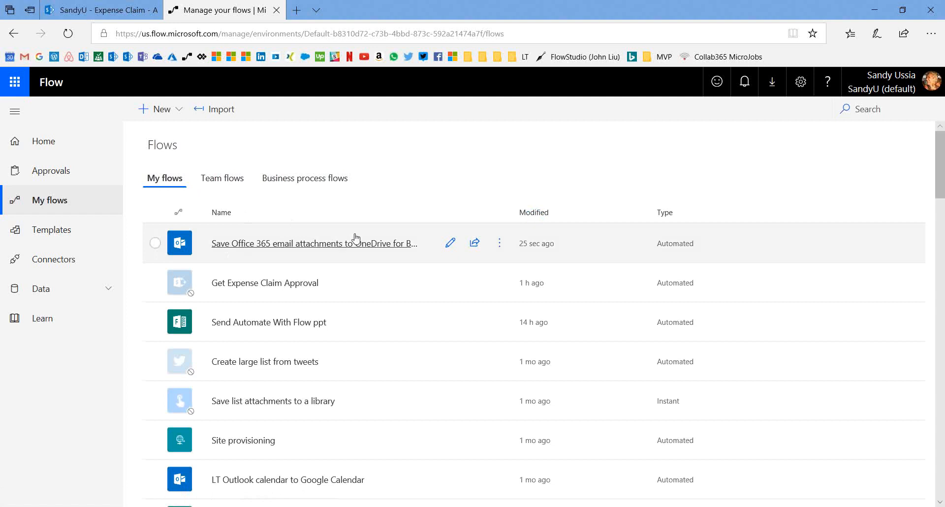
pyautogui.click(450, 246)
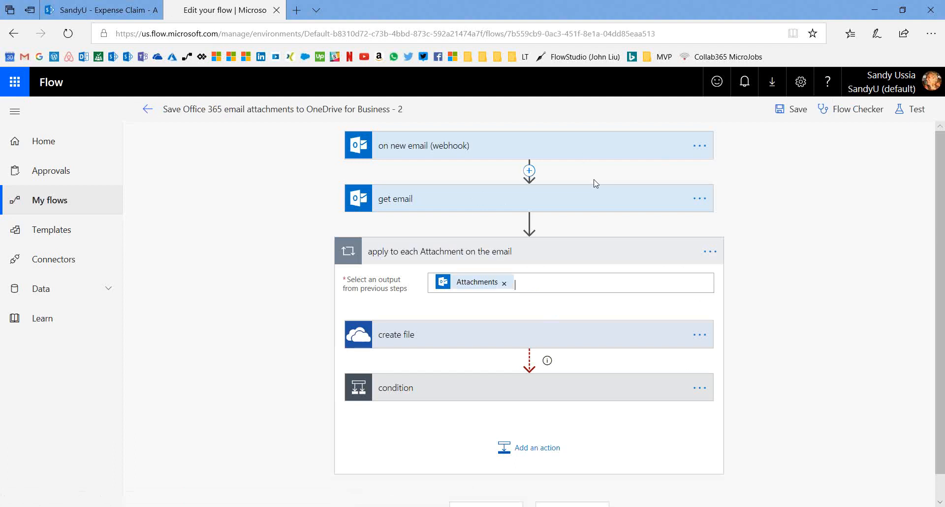
# Step: Leave the flow editor and browse the catalogue of popular, recently added and all available connectors
pyautogui.click(67, 140)
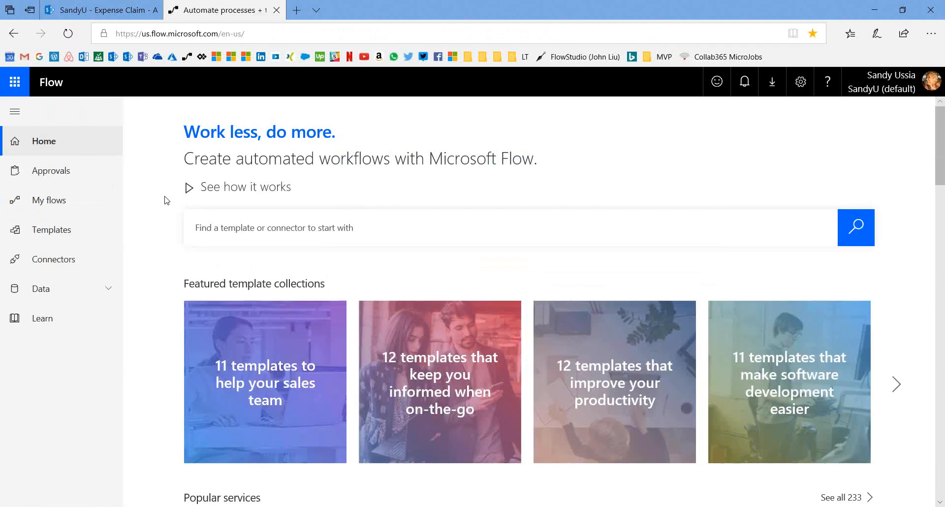
pyautogui.click(73, 261)
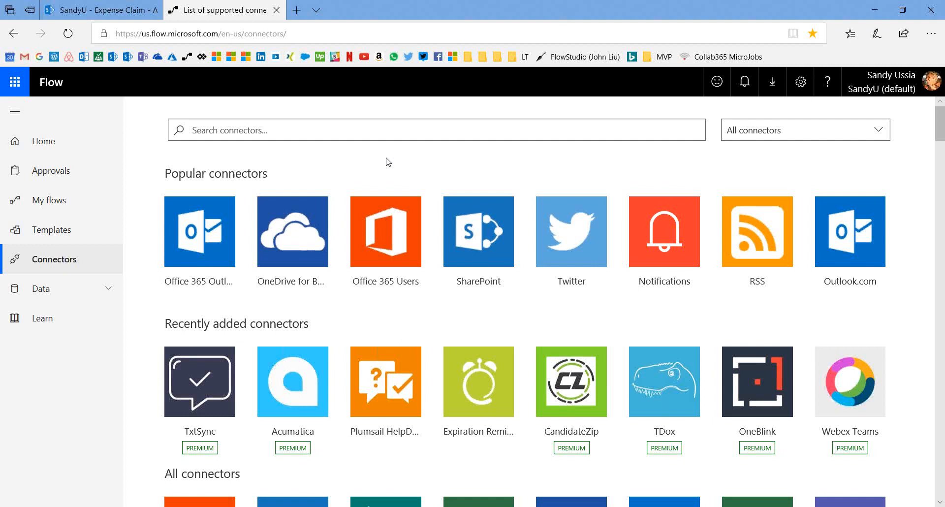
pyautogui.scroll(-7, 389, 162)
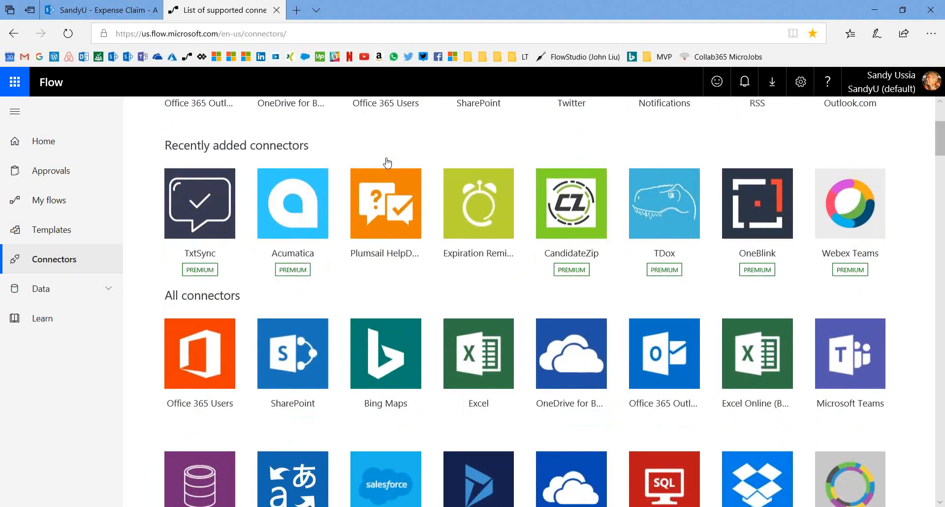
pyautogui.scroll(-1, 388, 162)
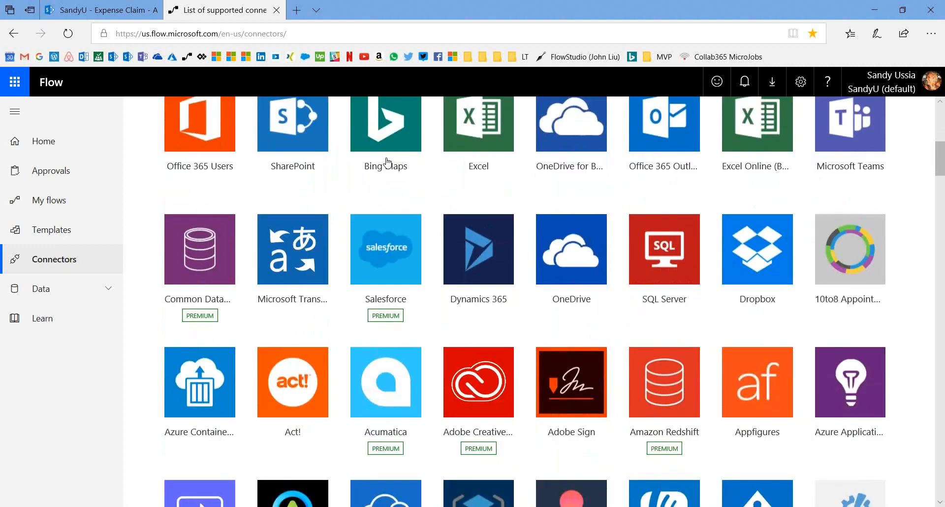
pyautogui.scroll(-10, 388, 162)
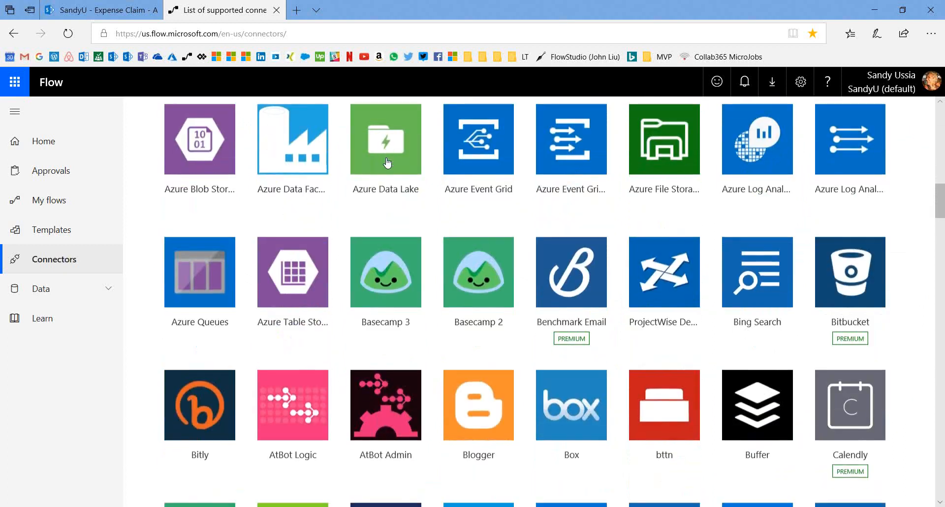
pyautogui.scroll(-6, 388, 162)
pyautogui.scroll(-7, 388, 162)
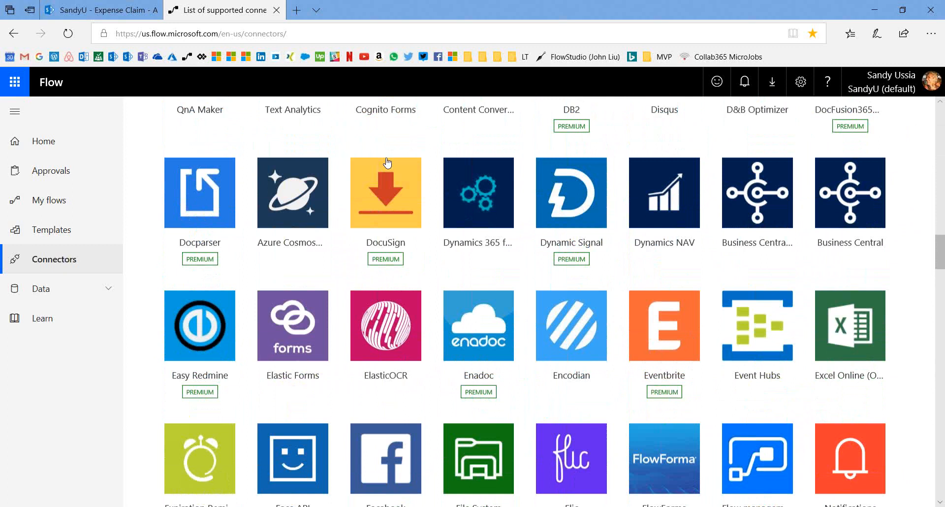
pyautogui.scroll(-1, 388, 162)
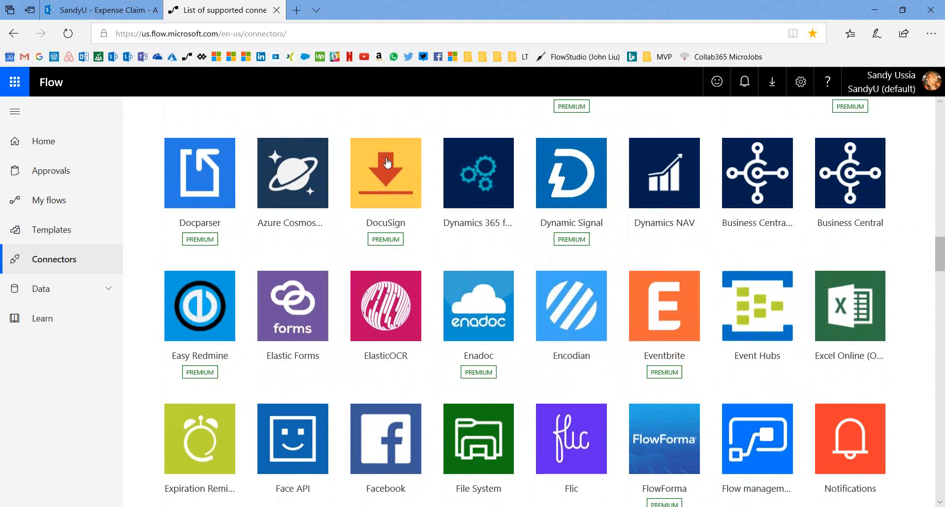
pyautogui.scroll(-3, 388, 162)
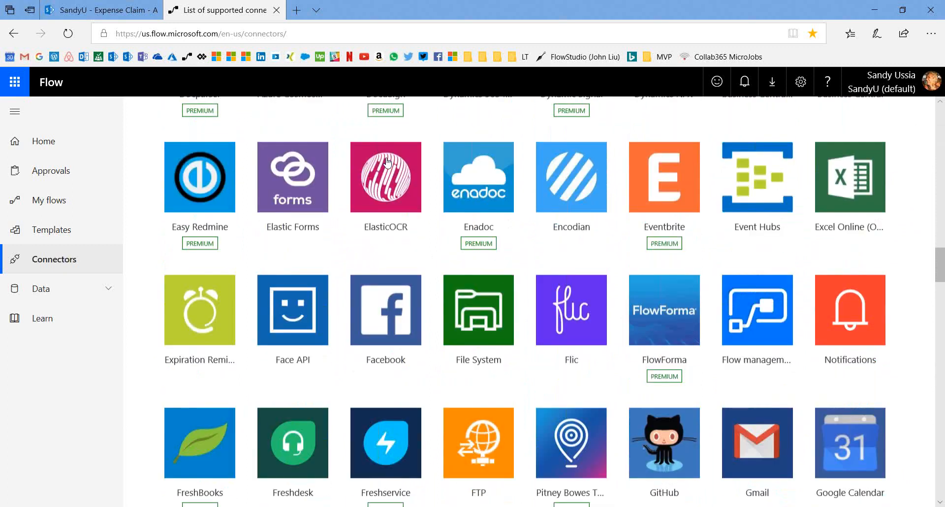
pyautogui.scroll(20, 388, 162)
pyautogui.scroll(-1, 388, 162)
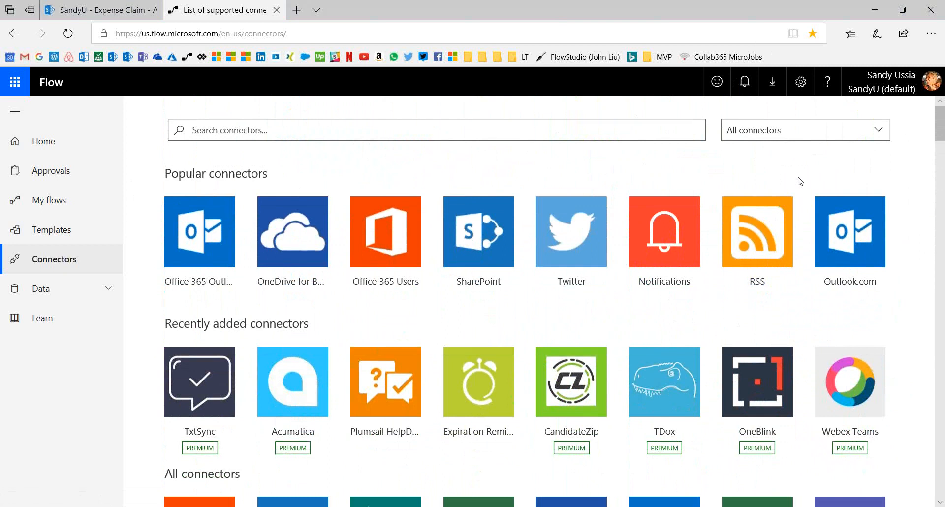
# Step: Open the Approvals connection's details from the connections list and view the flows that use it
pyautogui.click(800, 84)
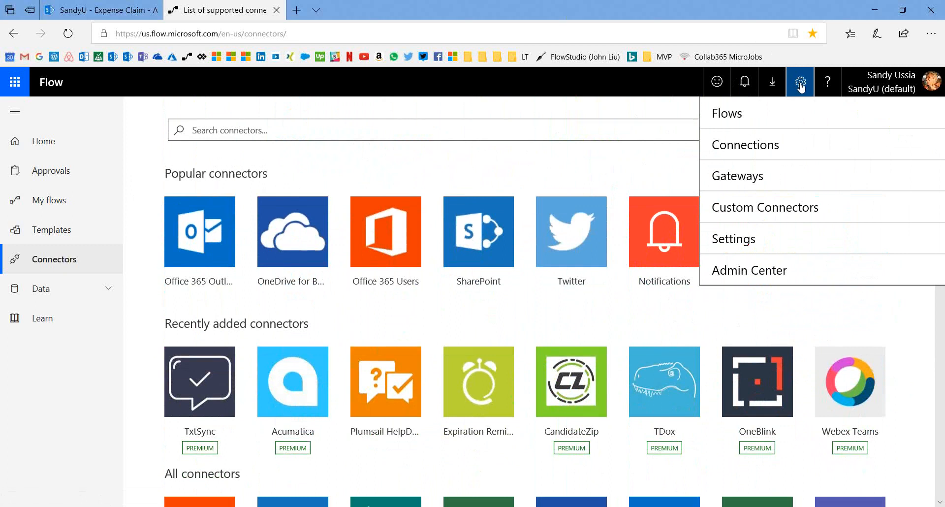
pyautogui.click(778, 146)
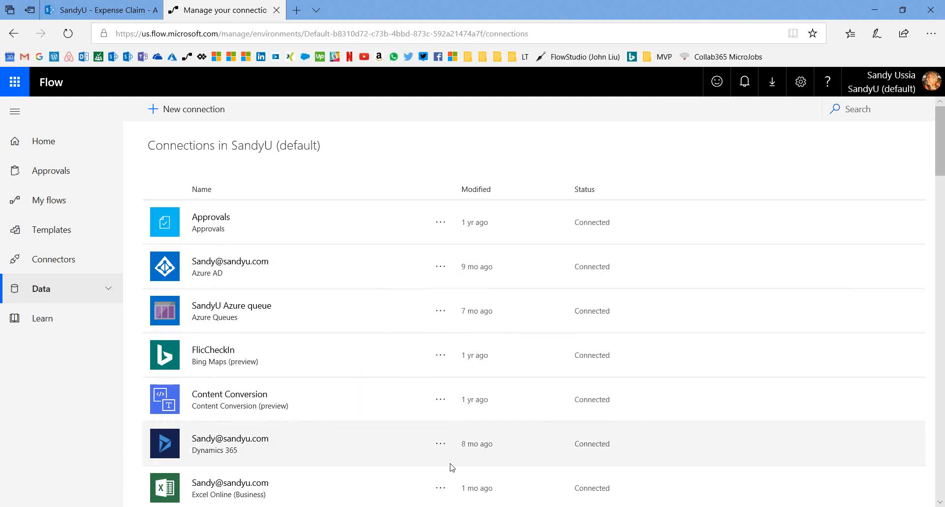
pyautogui.click(442, 223)
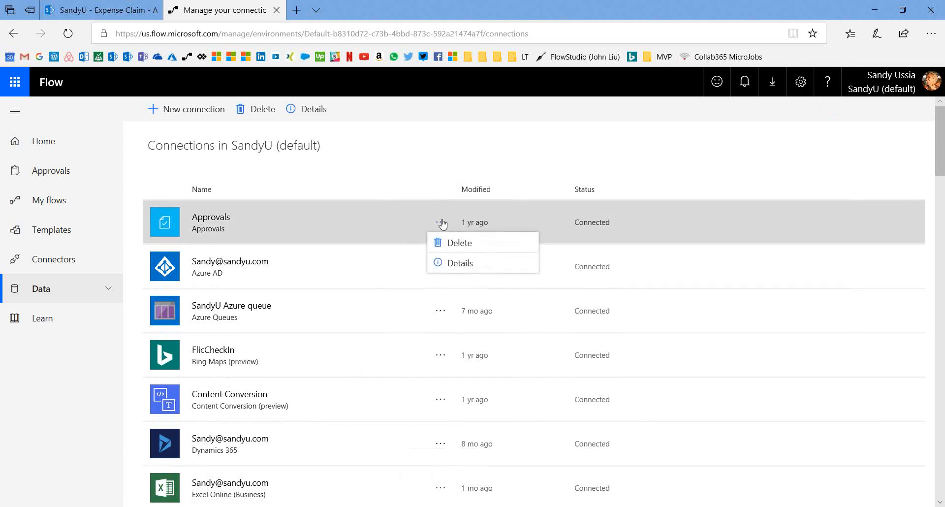
pyautogui.click(453, 265)
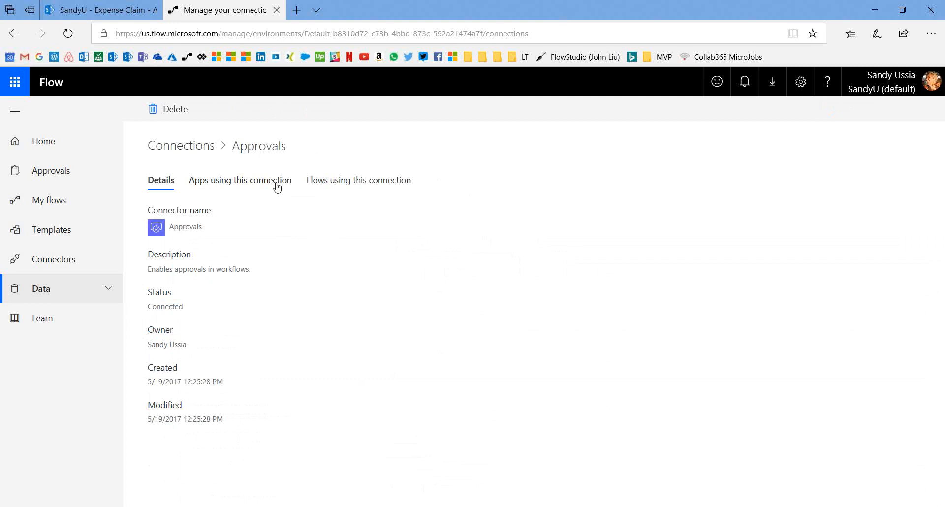
pyautogui.click(322, 187)
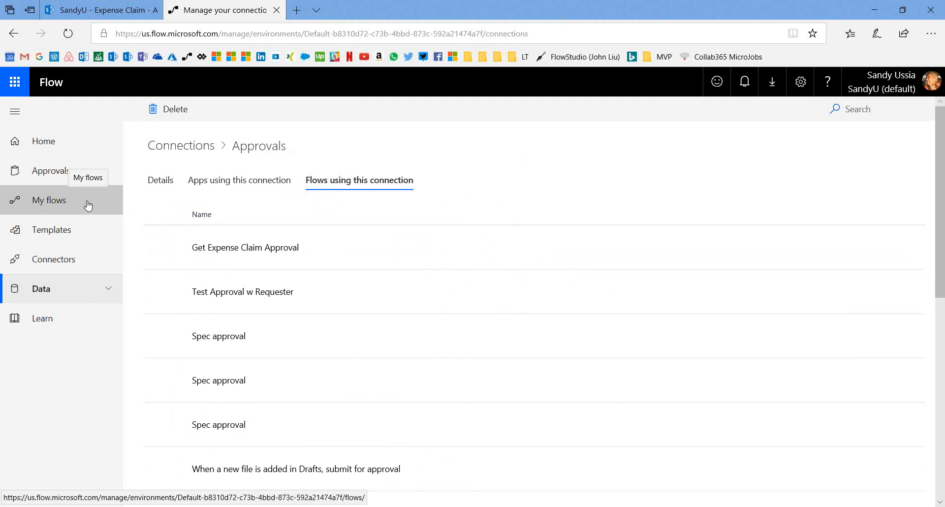
# Step: Start a new blank flow from the list of own flows and open the search across all connectors and triggers
pyautogui.click(57, 204)
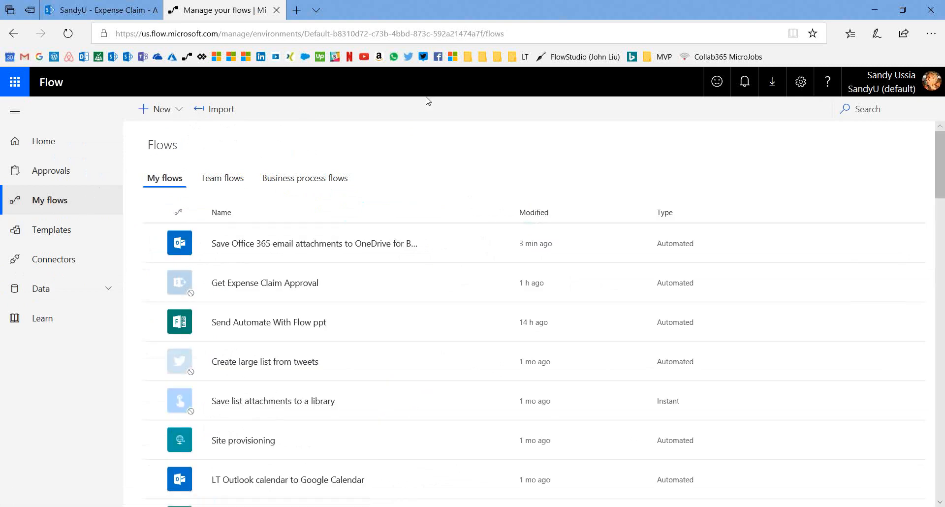
pyautogui.click(179, 111)
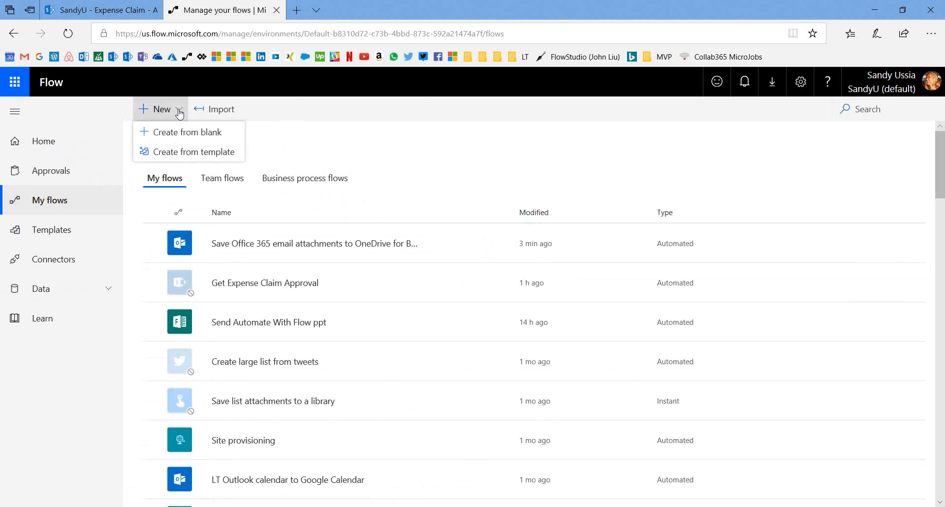
pyautogui.click(201, 136)
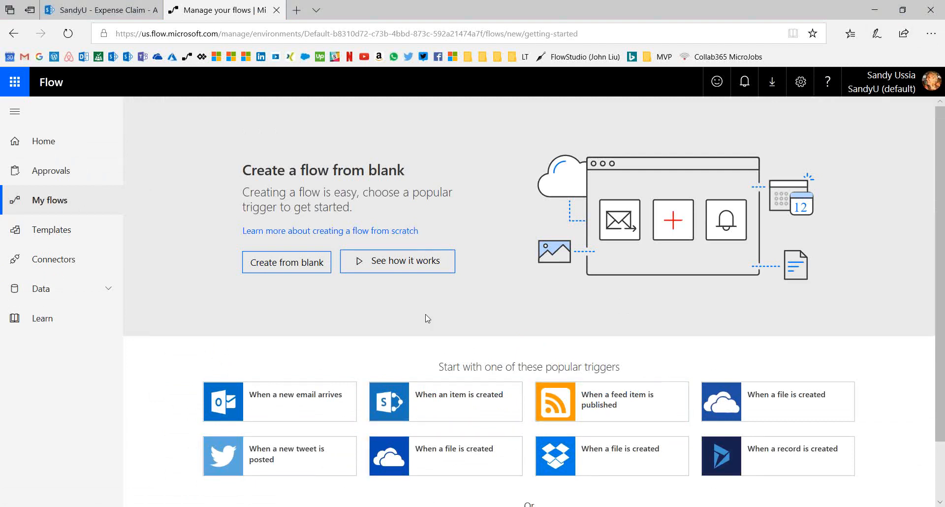
pyautogui.click(553, 367)
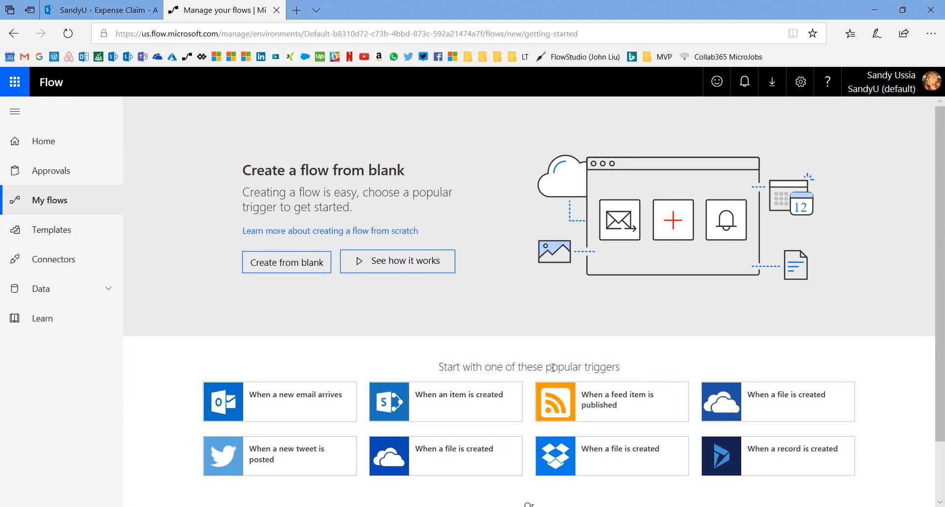
pyautogui.scroll(-1, 554, 369)
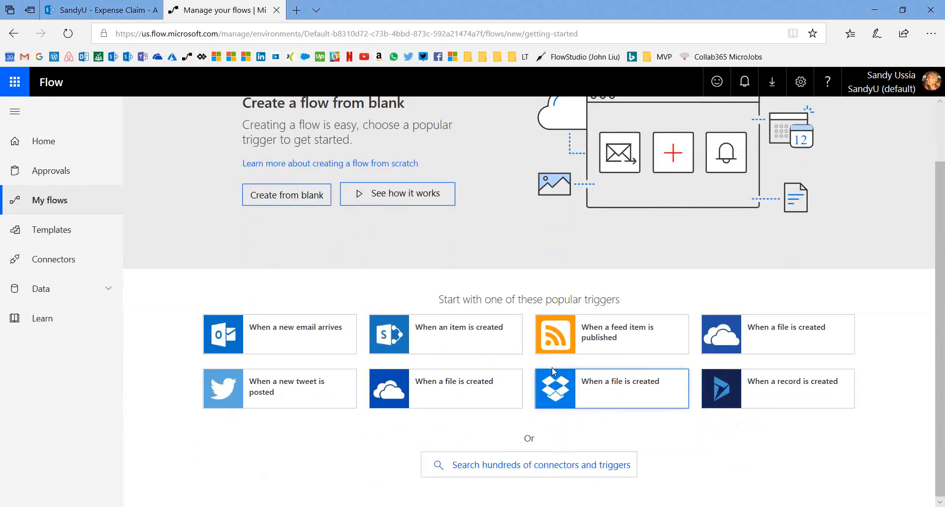
pyautogui.click(545, 466)
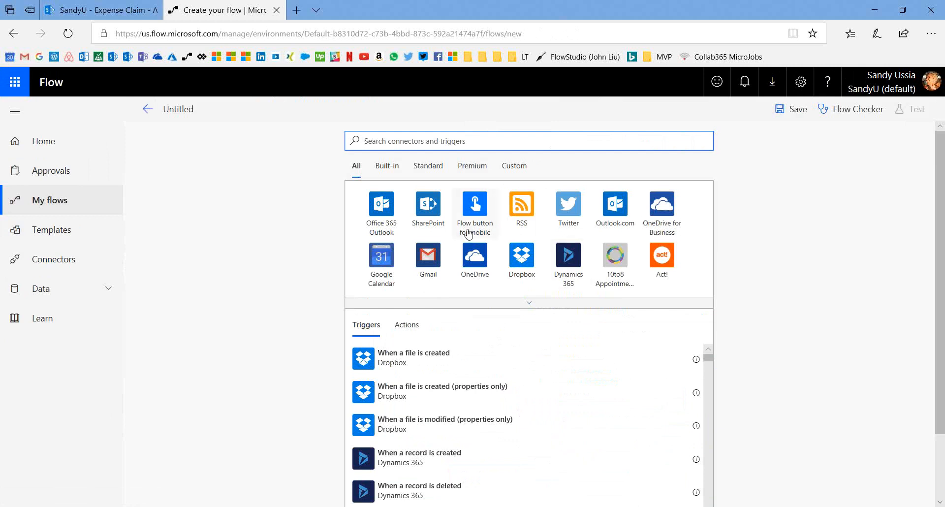
# Step: Browse the full connector list, search for "sharepoint", and add SharePoint's "When an item is created" trigger
pyautogui.click(532, 304)
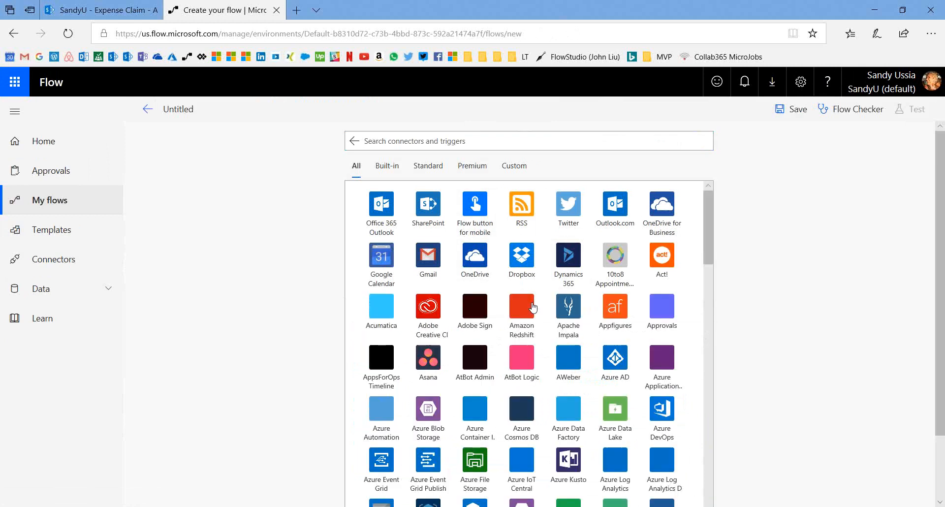
pyautogui.moveTo(711, 244); pyautogui.dragTo(710, 318)
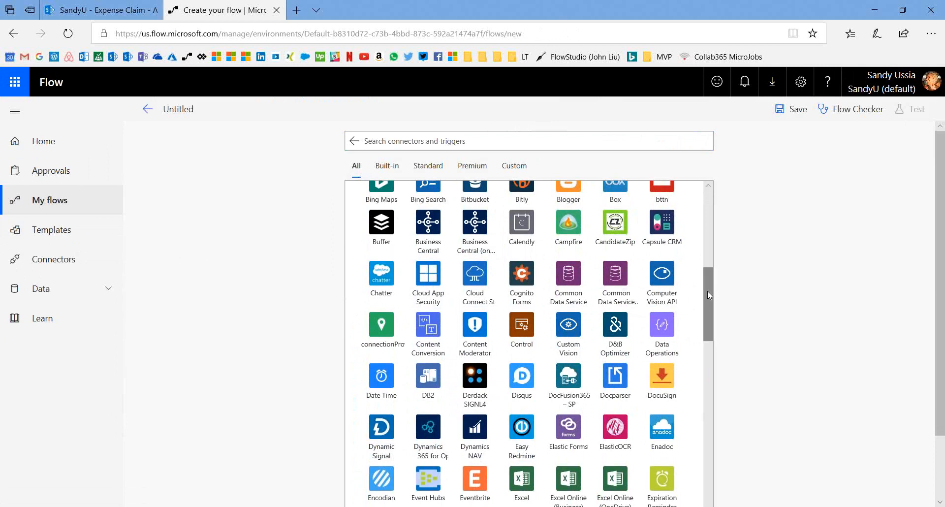
pyautogui.moveTo(708, 291); pyautogui.dragTo(710, 205)
pyautogui.click(516, 142)
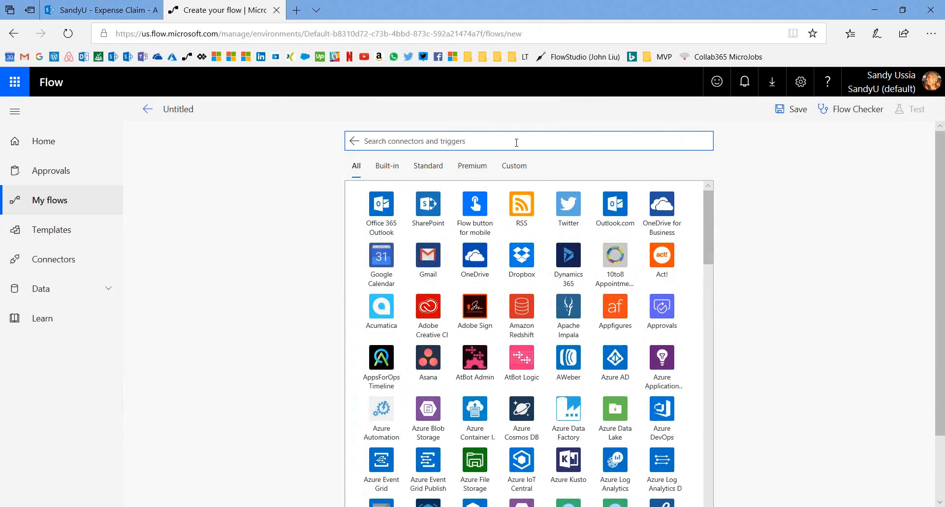
pyautogui.write('sharepoint')
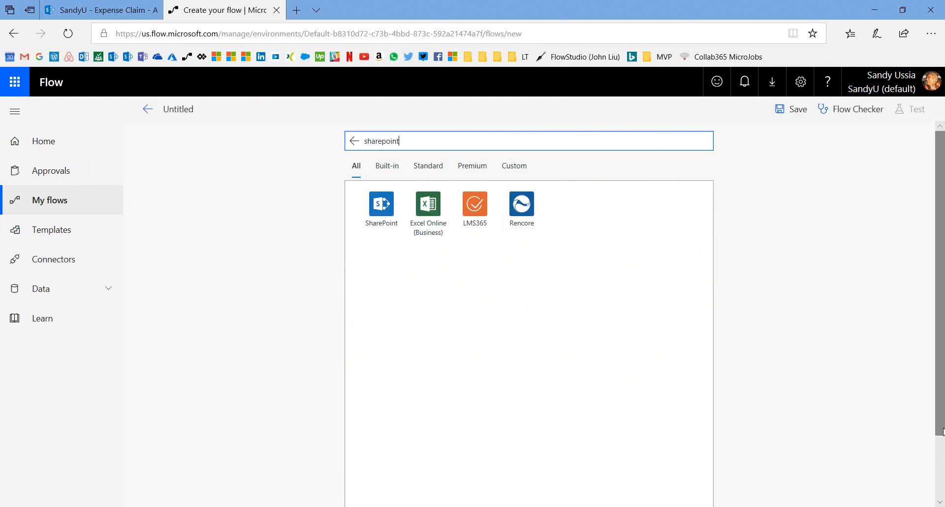
pyautogui.scroll(-3, 943, 430)
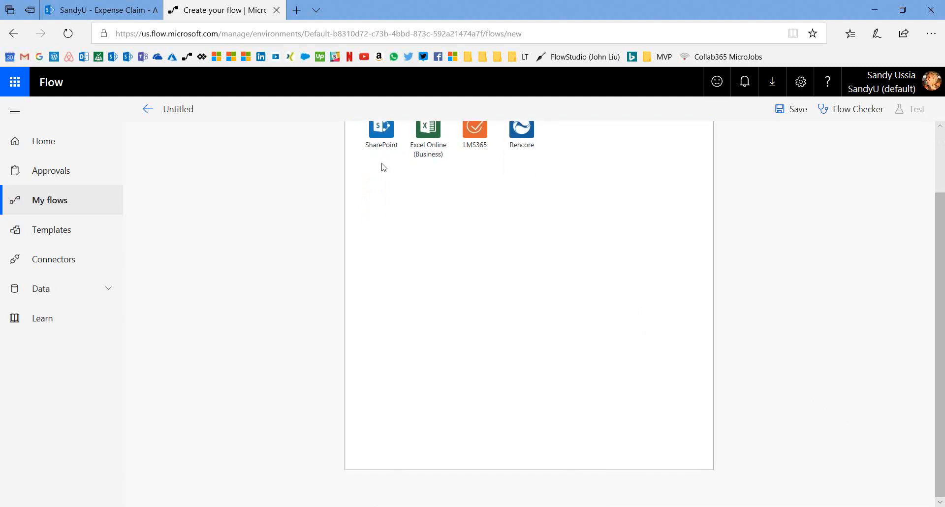
pyautogui.click(382, 147)
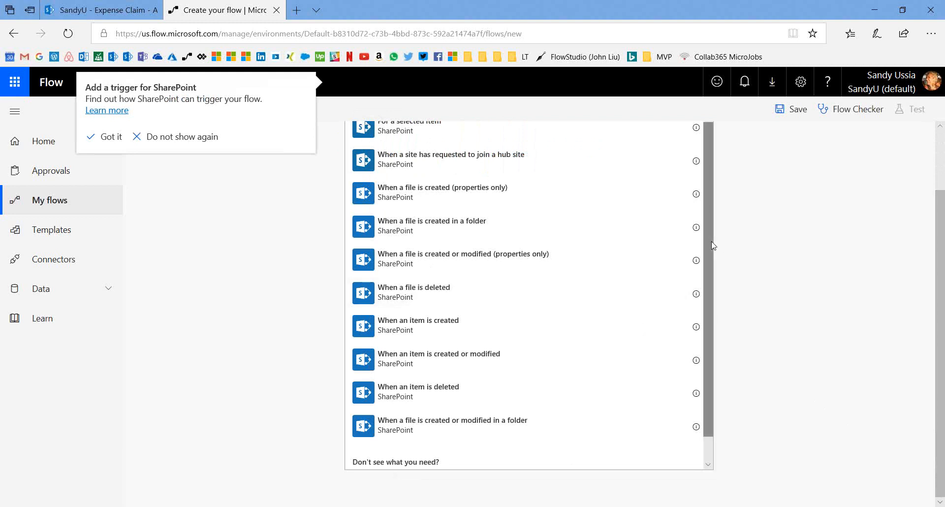
pyautogui.scroll(3, 714, 246)
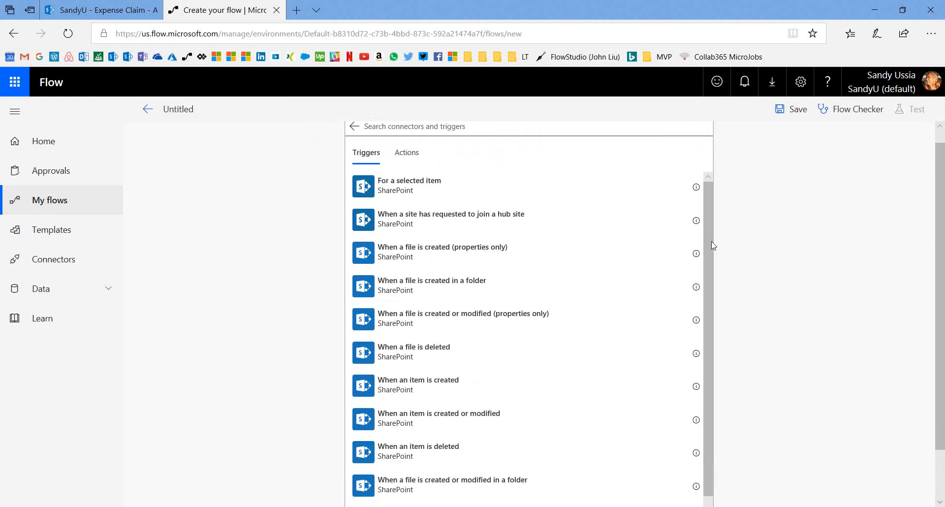
pyautogui.scroll(-2, 714, 246)
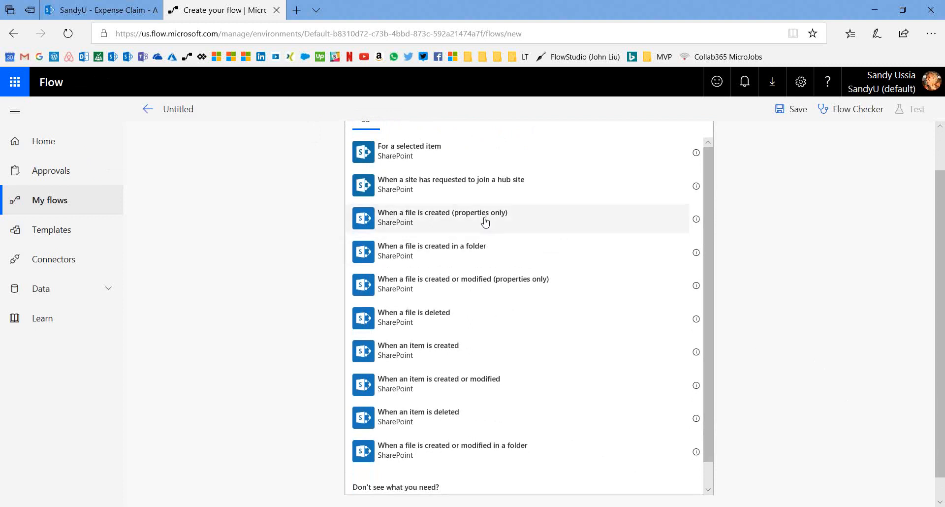
pyautogui.click(458, 354)
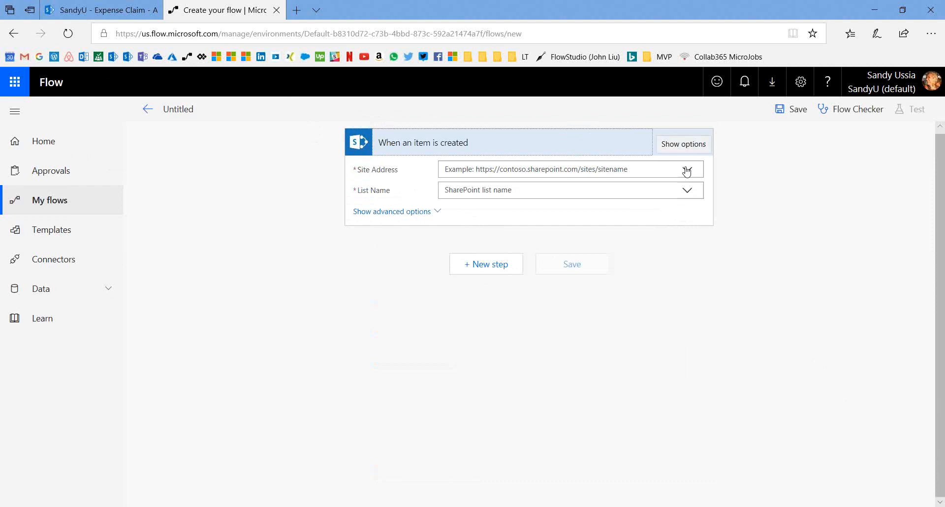
# Step: Point the item-created trigger to the SandyU site address and the Expense Claim list
pyautogui.click(687, 171)
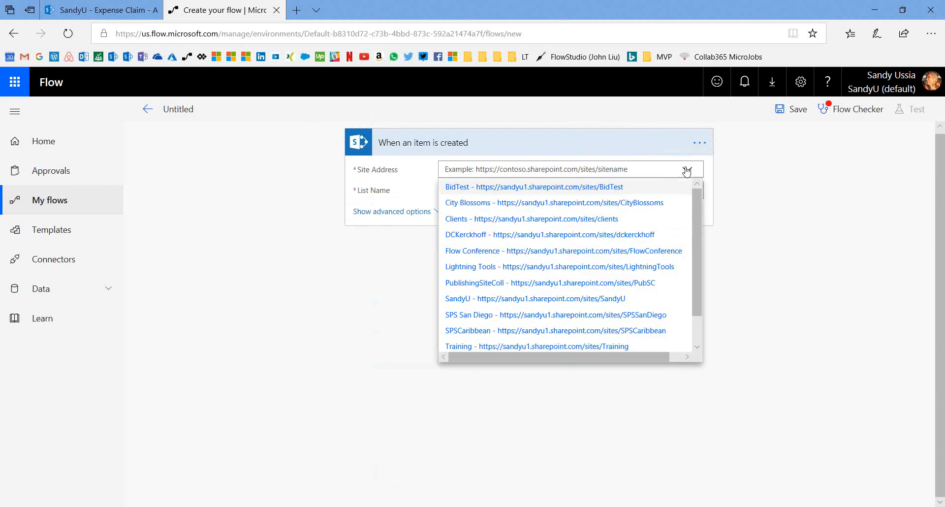
pyautogui.click(606, 301)
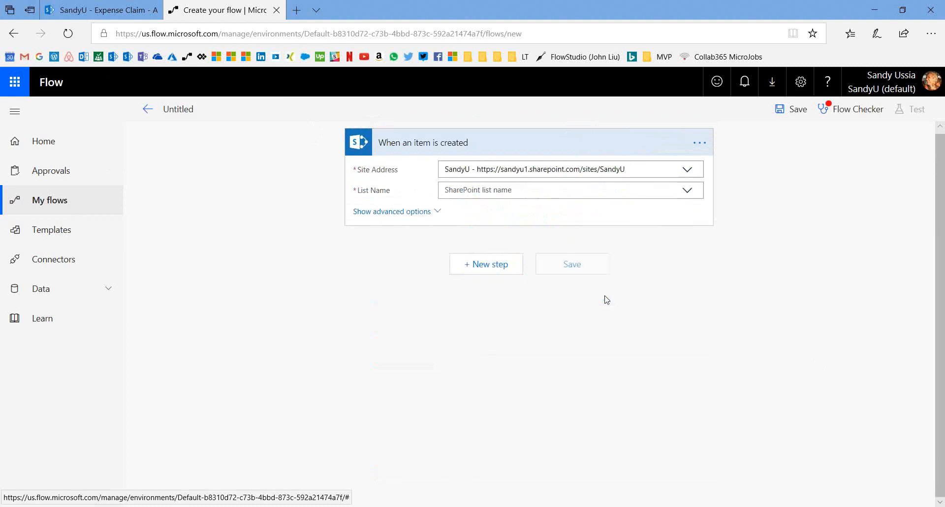
pyautogui.click(687, 191)
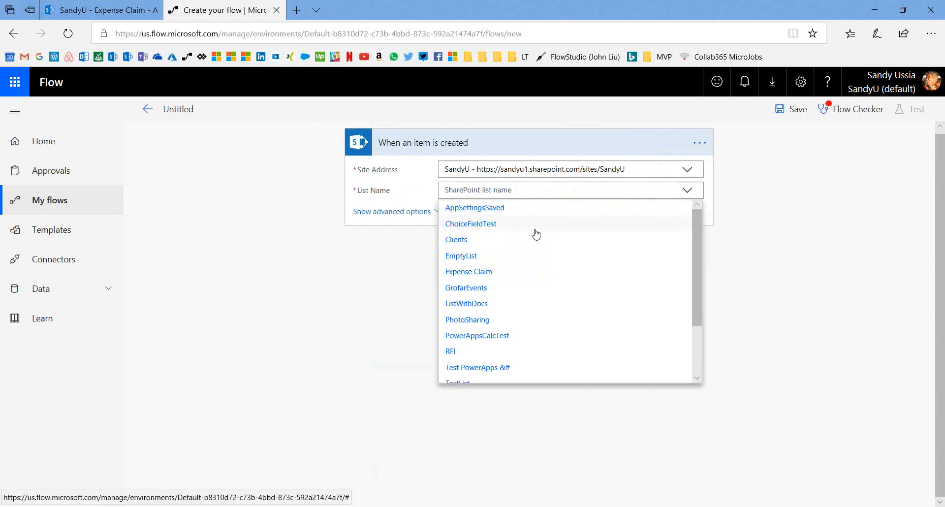
pyautogui.click(509, 272)
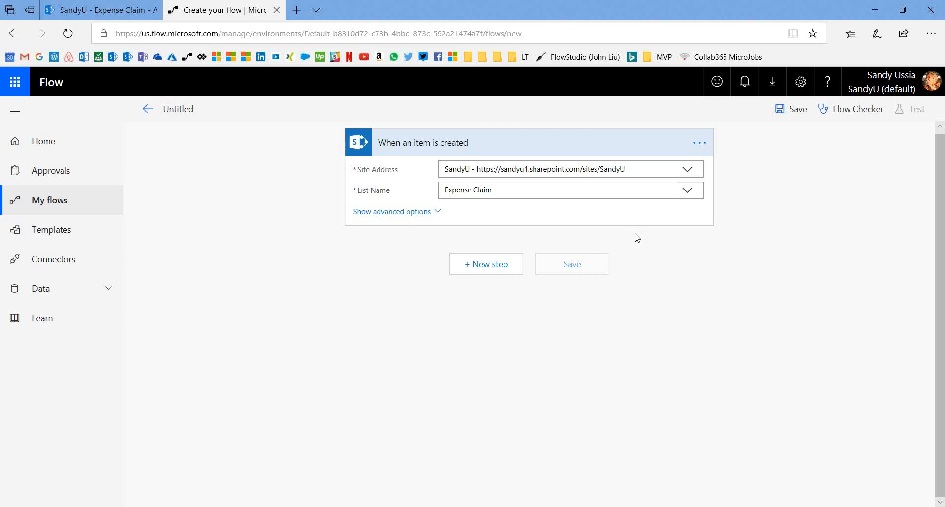
# Step: Insert a new step below the trigger and examine the available built-in and standard connectors and actions
pyautogui.click(500, 272)
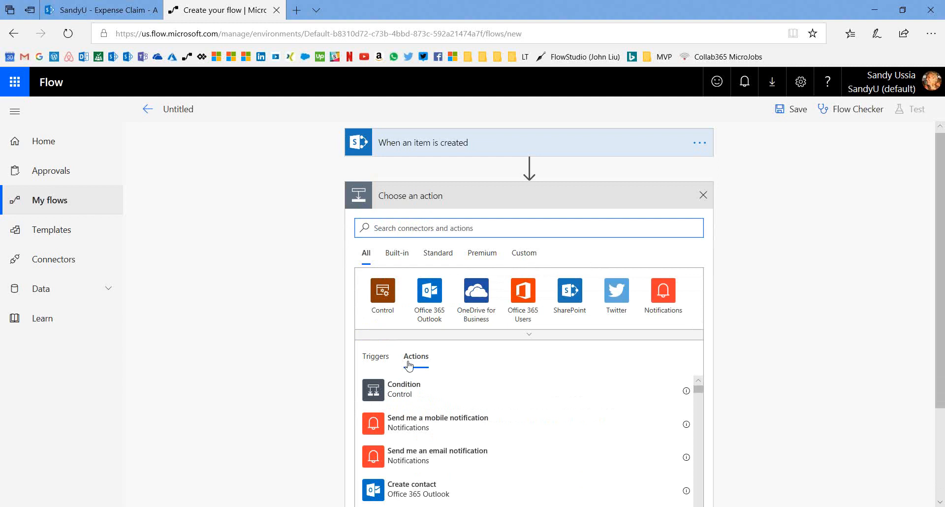
pyautogui.click(377, 359)
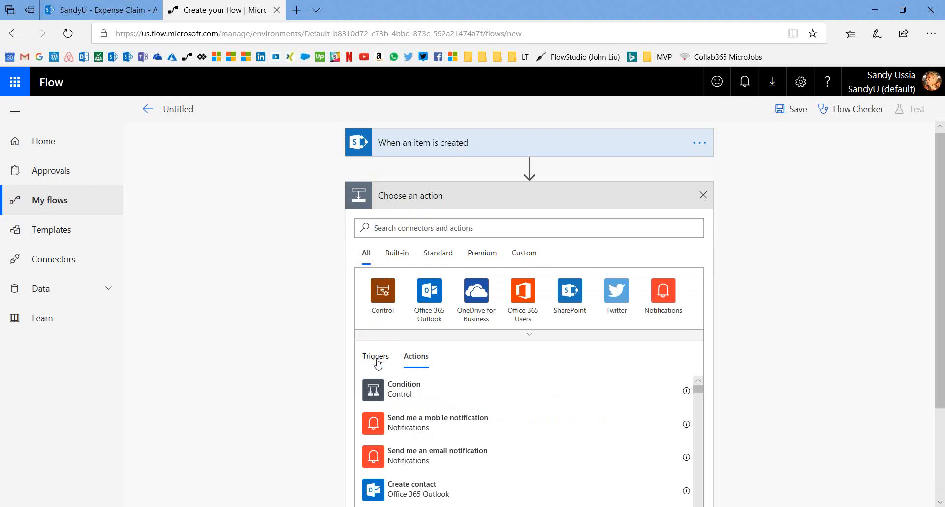
pyautogui.click(413, 363)
pyautogui.scroll(-3, 671, 381)
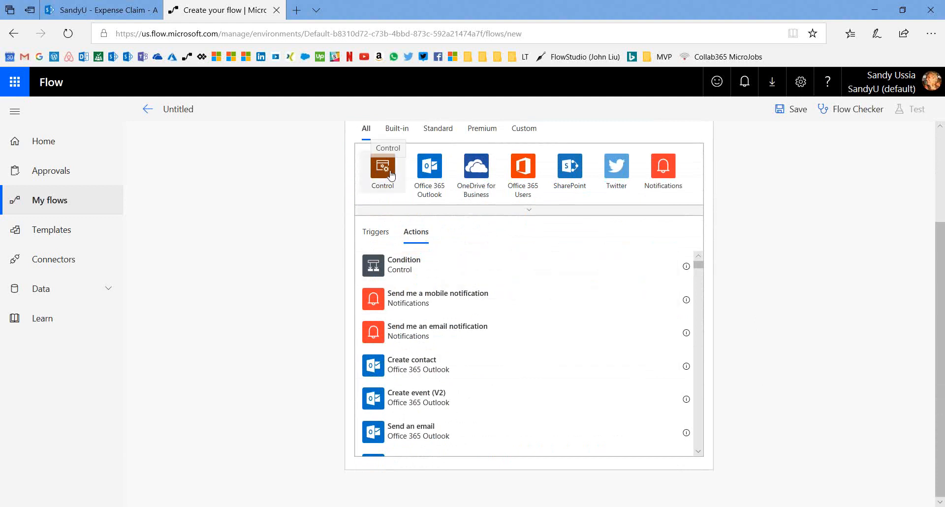
pyautogui.click(403, 133)
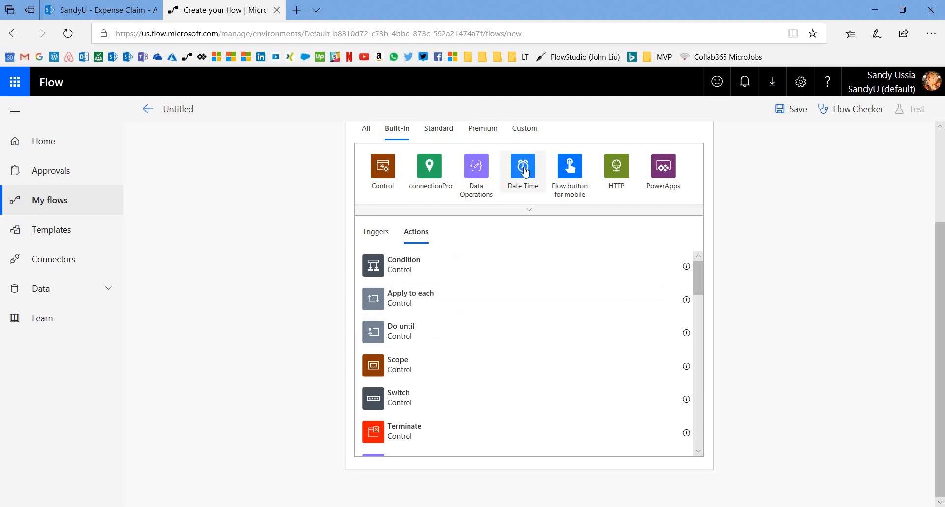
pyautogui.moveTo(701, 275); pyautogui.dragTo(694, 306)
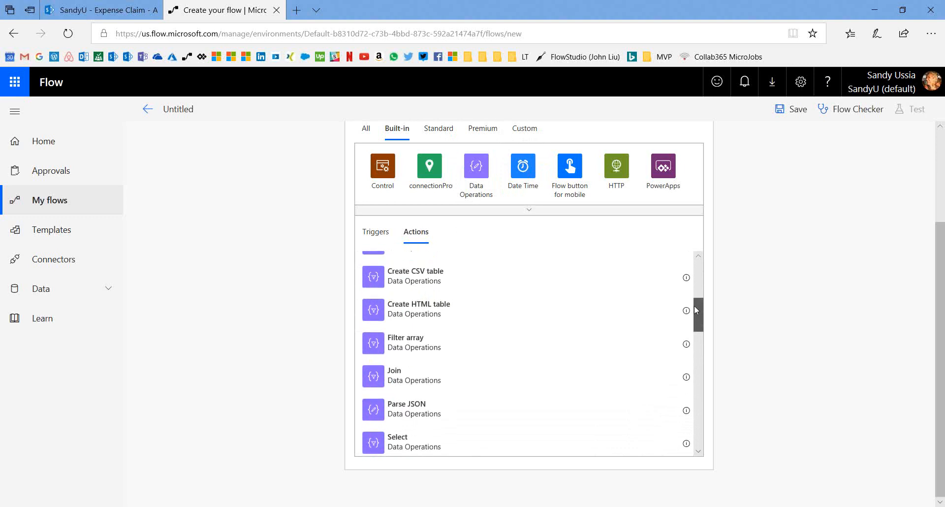
pyautogui.moveTo(695, 305); pyautogui.dragTo(696, 258)
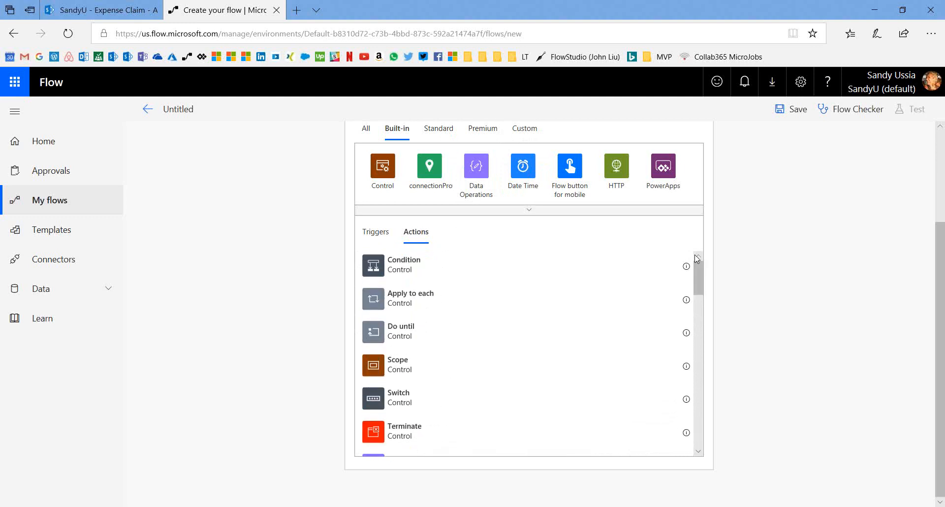
pyautogui.click(444, 131)
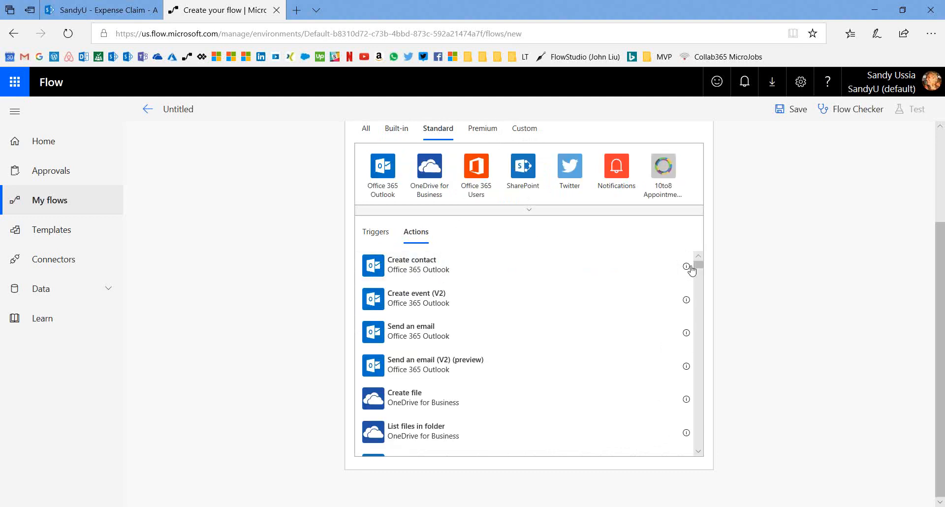
pyautogui.moveTo(700, 268)
pyautogui.mouseDown()
pyautogui.moveTo(701, 308)
pyautogui.moveTo(700, 261)
pyautogui.mouseUp()
pyautogui.scroll(2, 739, 233)
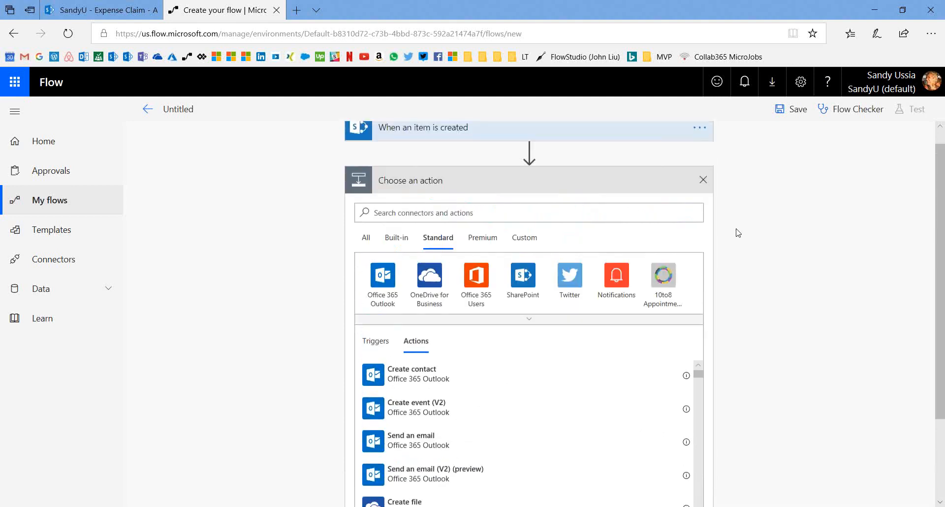
# Step: Add a built-in Condition after the trigger with the Expense Amount dynamic content as its first value
pyautogui.click(389, 238)
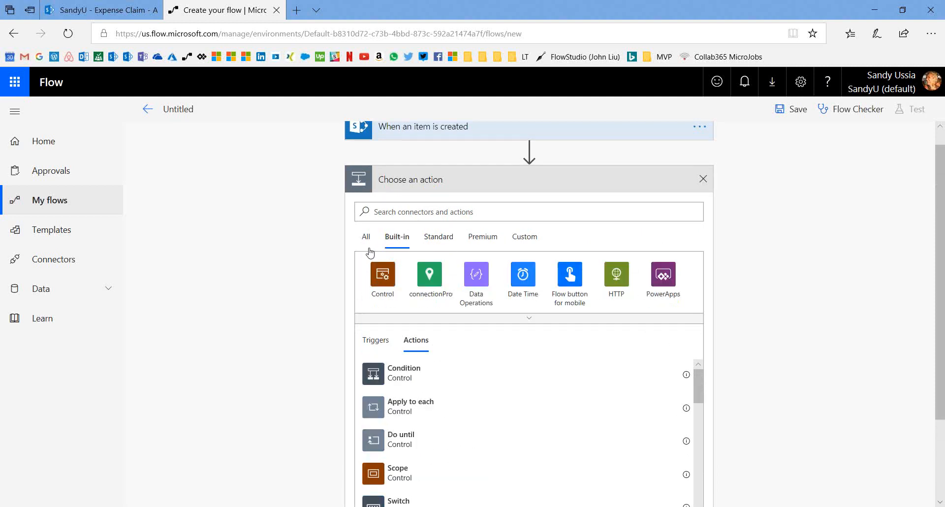
pyautogui.click(408, 375)
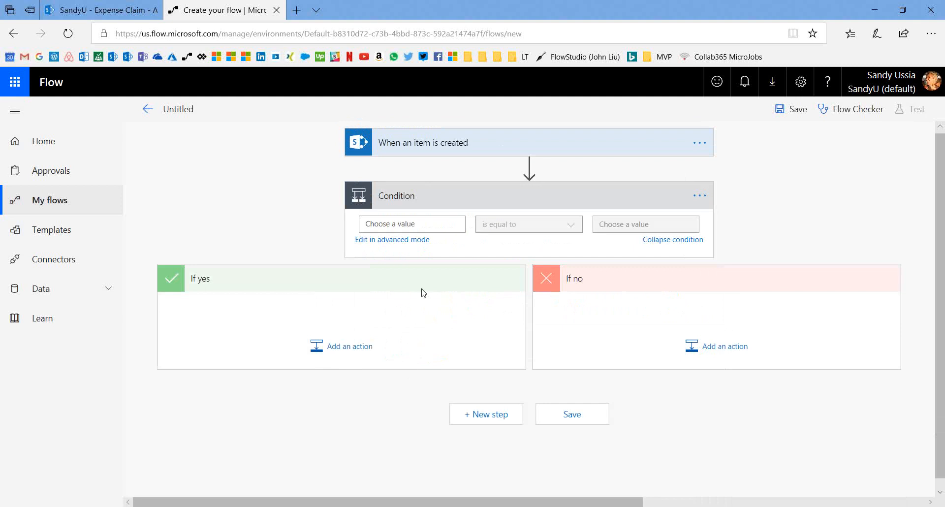
pyautogui.click(440, 223)
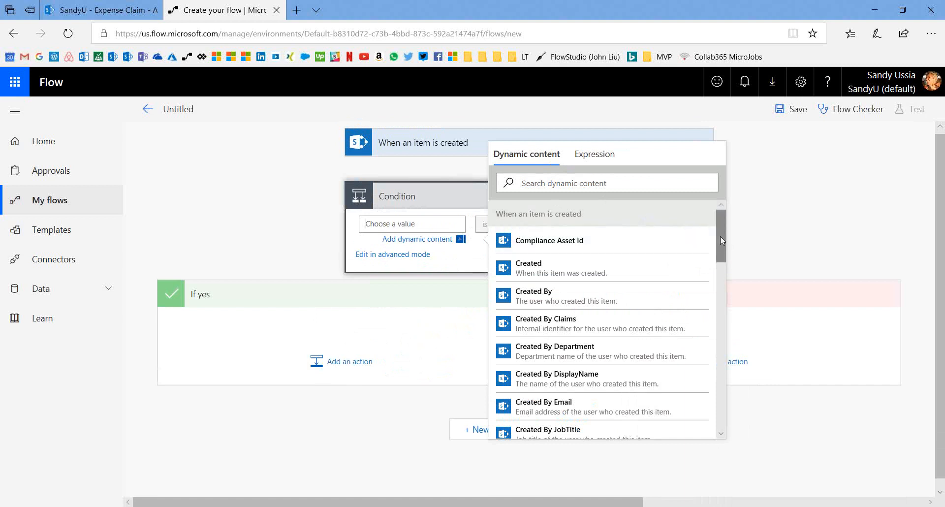
pyautogui.moveTo(720, 236)
pyautogui.mouseDown()
pyautogui.moveTo(720, 265)
pyautogui.moveTo(719, 227)
pyautogui.mouseUp()
pyautogui.moveTo(719, 228); pyautogui.dragTo(719, 291)
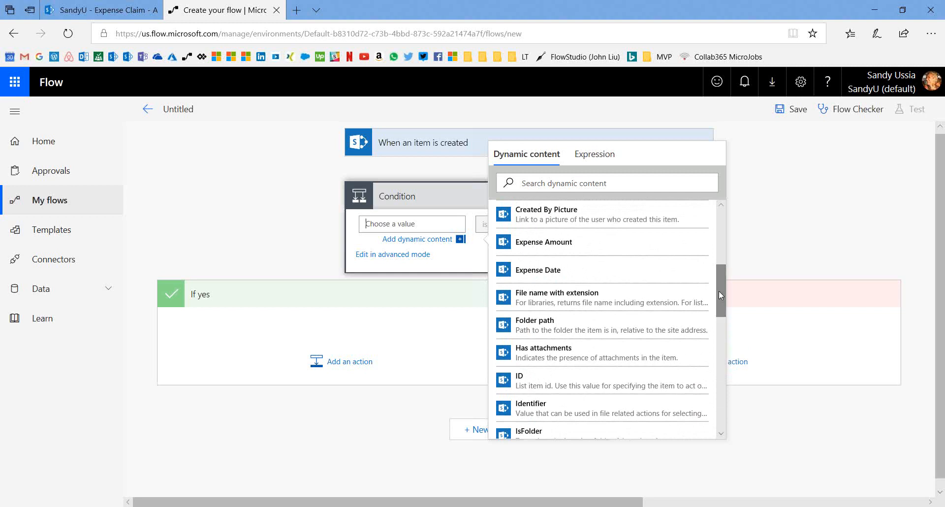
pyautogui.click(610, 247)
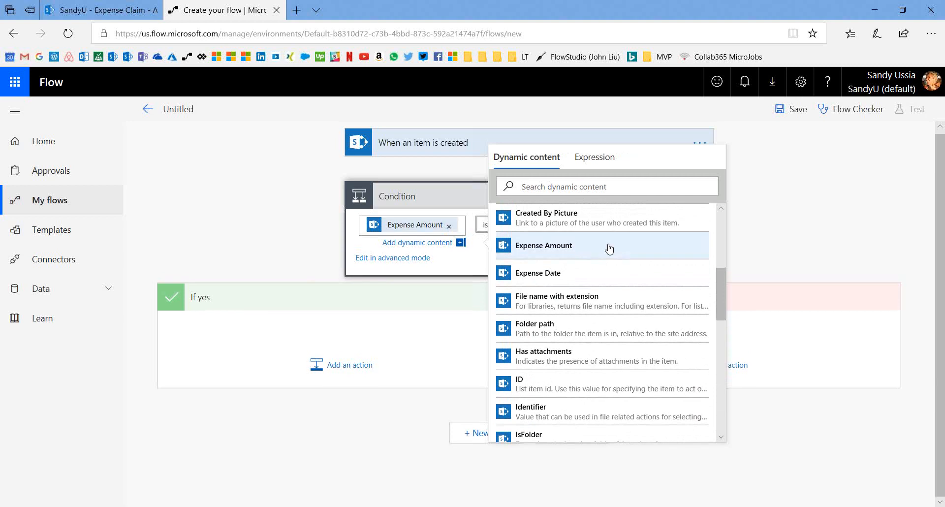
# Step: Complete the condition so that Expense Amount is greater than 500
pyautogui.click(471, 266)
pyautogui.click(572, 231)
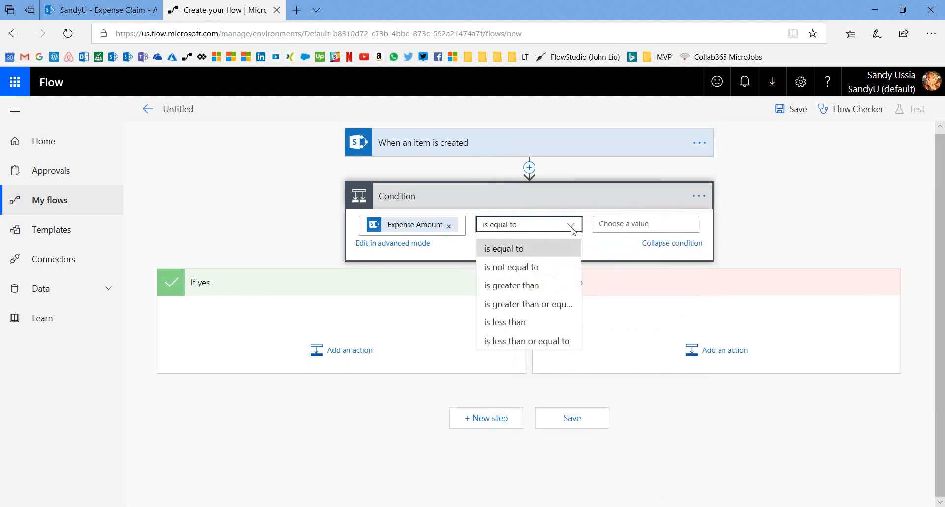
pyautogui.click(549, 286)
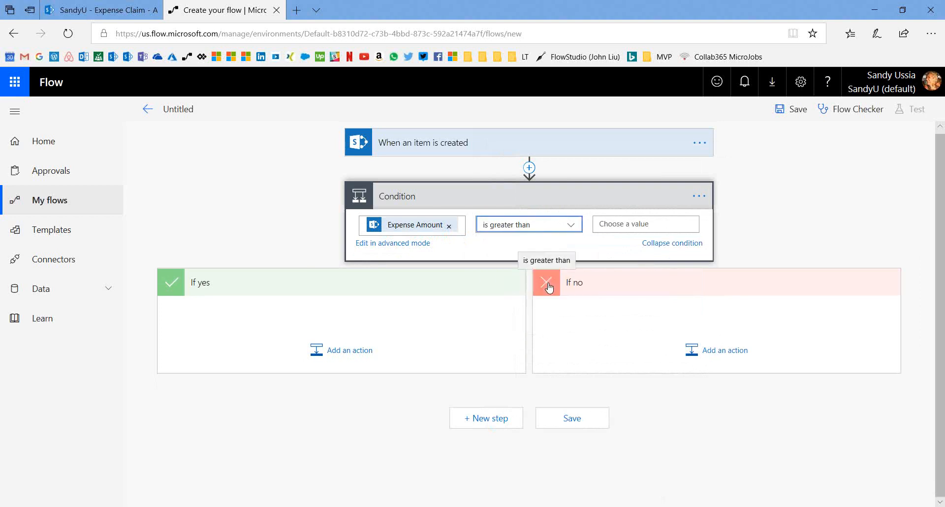
pyautogui.click(634, 225)
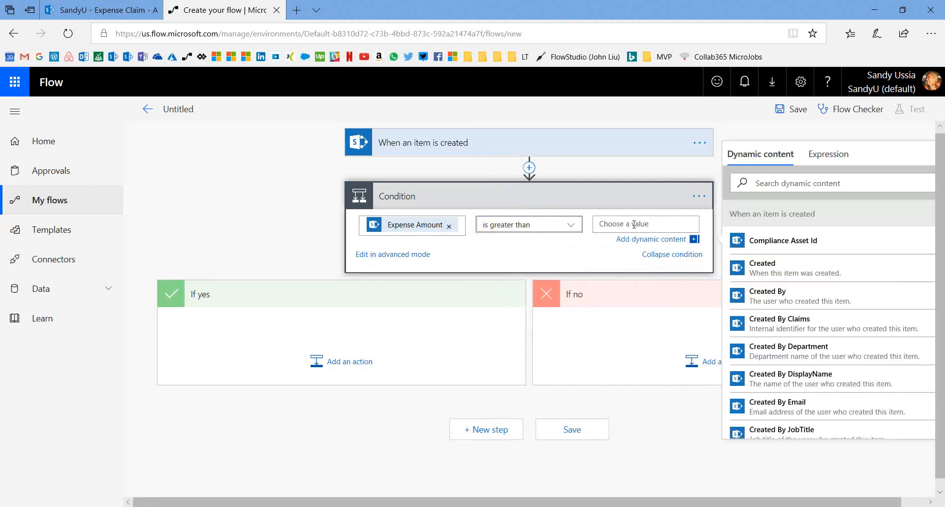
pyautogui.write('500')
pyautogui.press('Tab')
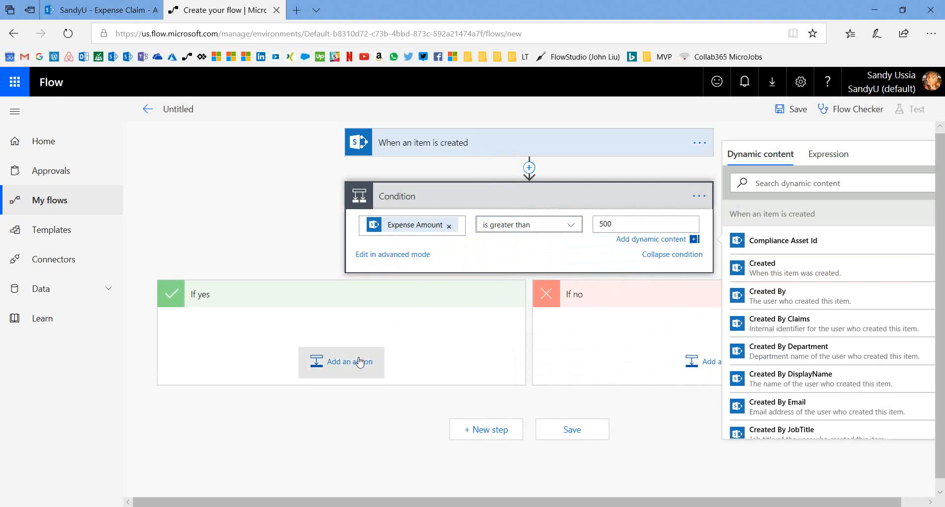
# Step: Add a Start an approval action to the If yes branch with approval type "Anyone from the assigned list"
pyautogui.click(359, 362)
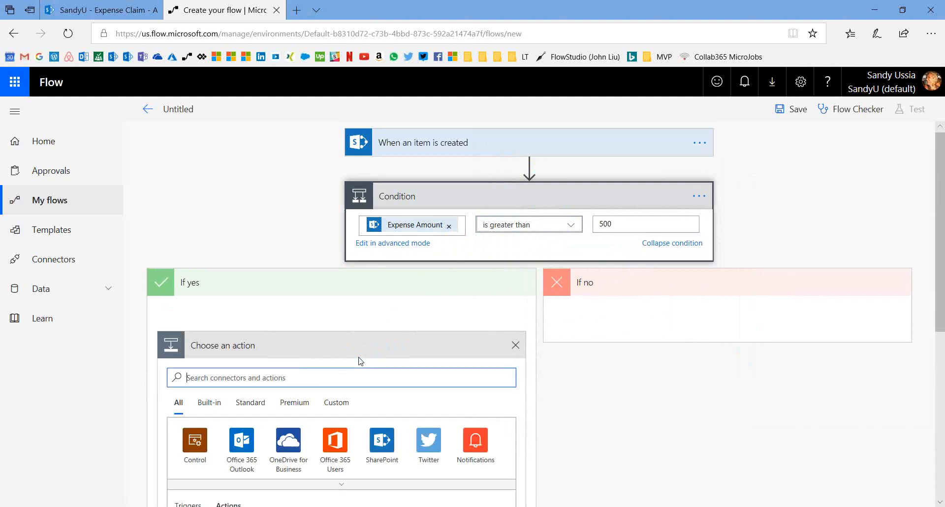
pyautogui.write('approv')
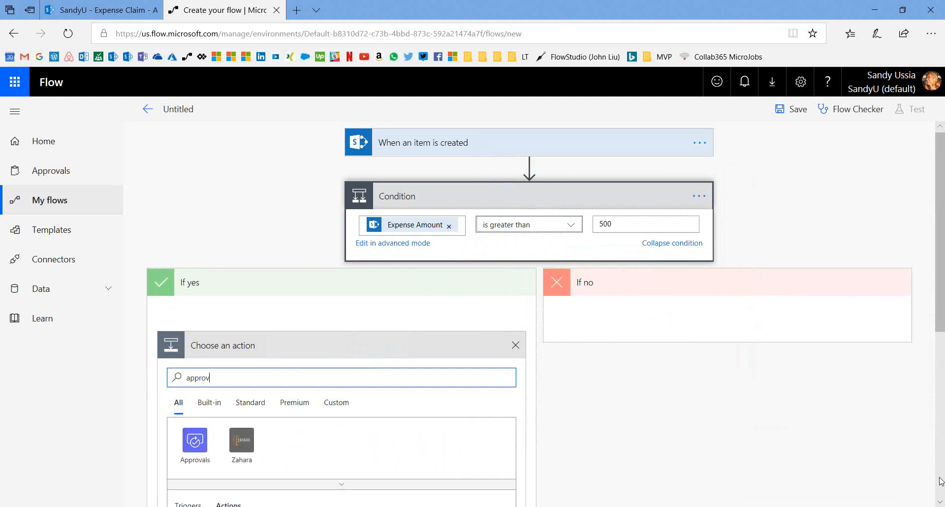
pyautogui.scroll(-4, 940, 504)
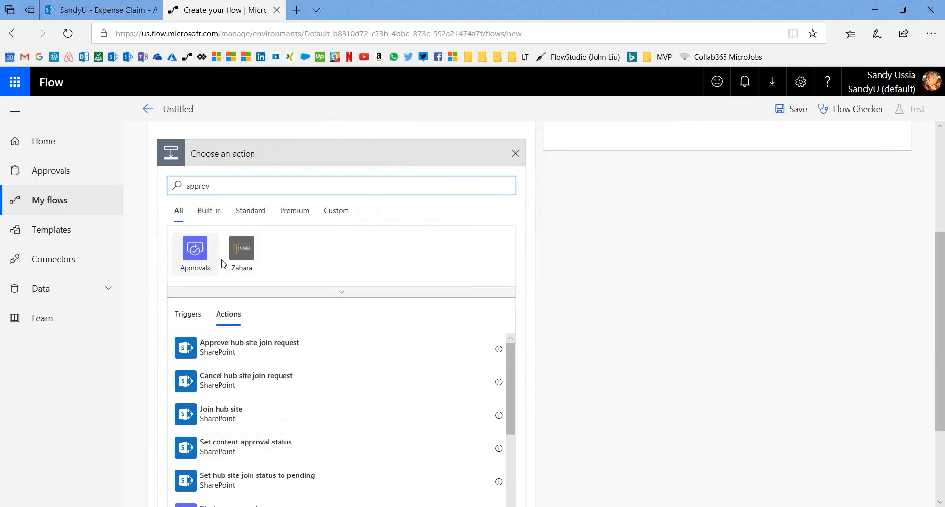
pyautogui.moveTo(513, 351); pyautogui.dragTo(513, 399)
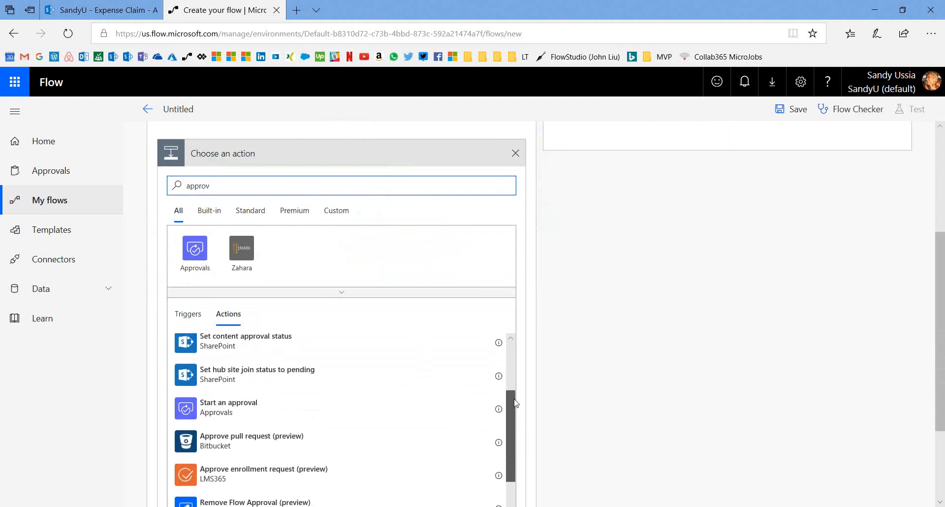
pyautogui.click(264, 414)
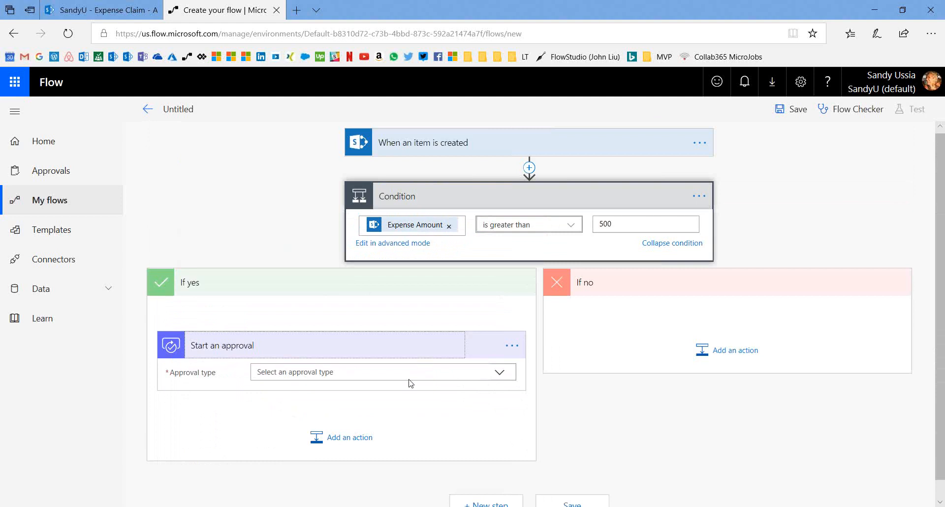
pyautogui.click(505, 375)
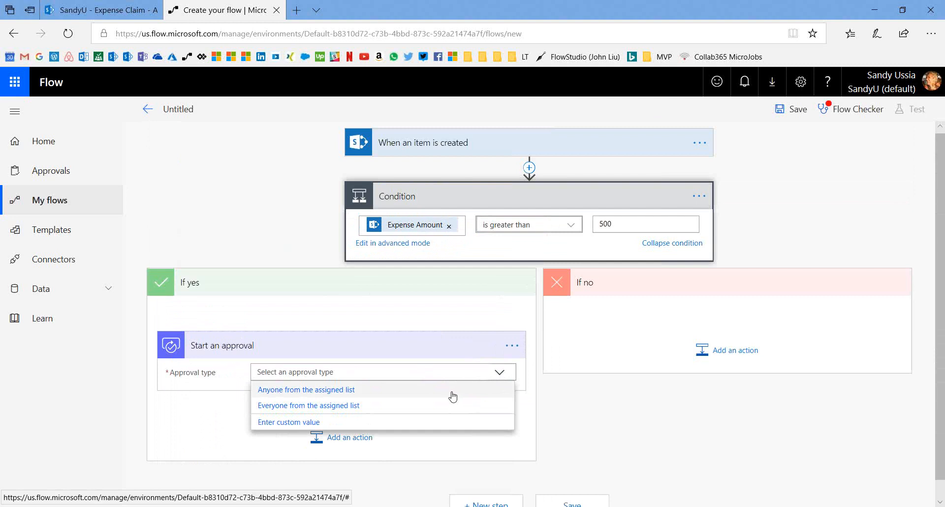
pyautogui.click(453, 391)
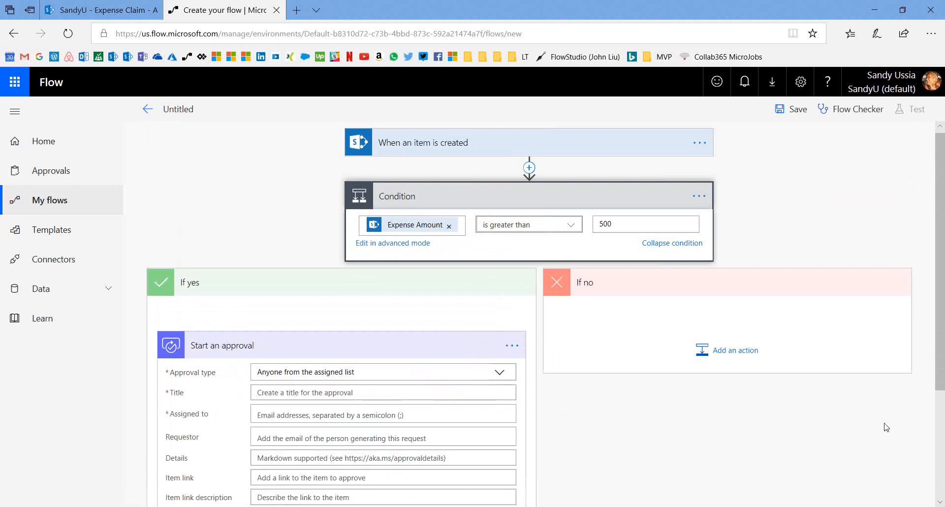
# Step: Set the approval's title to "Please approve" followed by the item's Title dynamic content
pyautogui.click(942, 502)
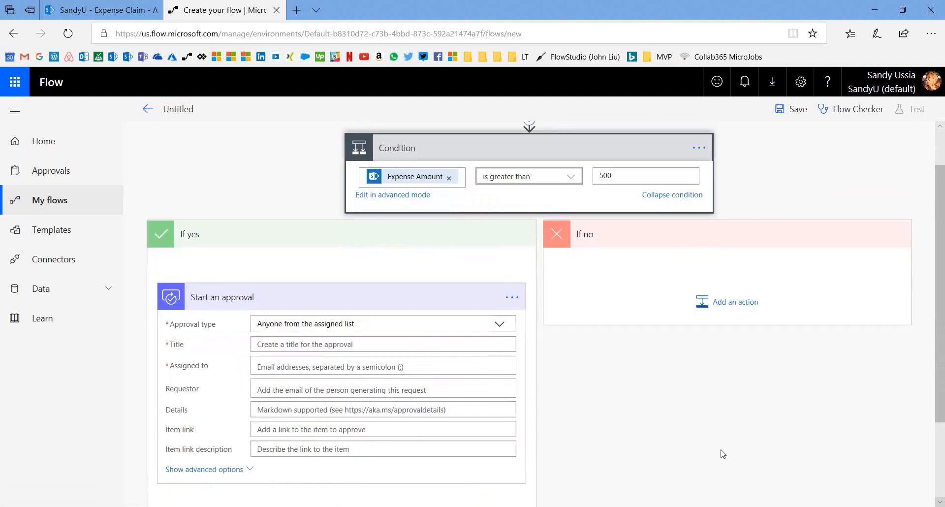
pyautogui.click(423, 343)
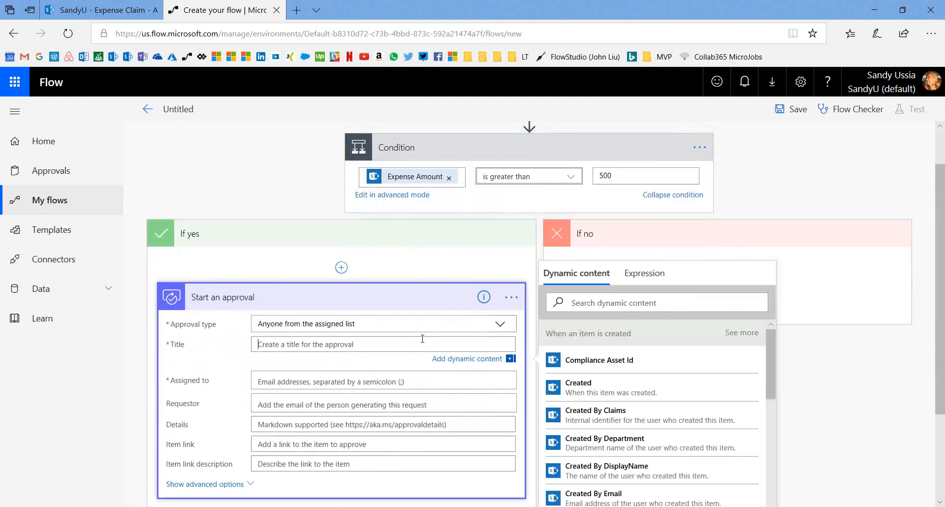
pyautogui.write('Pleas')
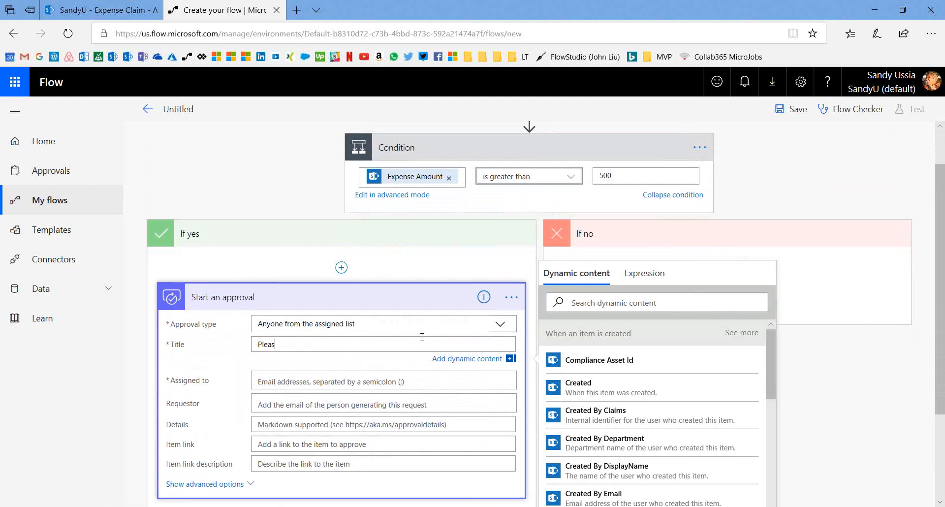
pyautogui.write('e approve')
pyautogui.moveTo(770, 349); pyautogui.dragTo(781, 504)
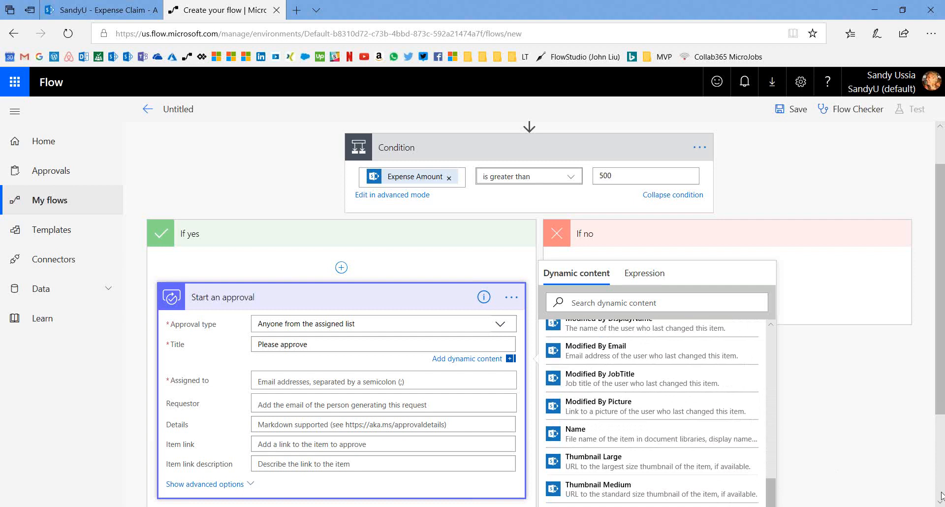
pyautogui.scroll(-1, 941, 503)
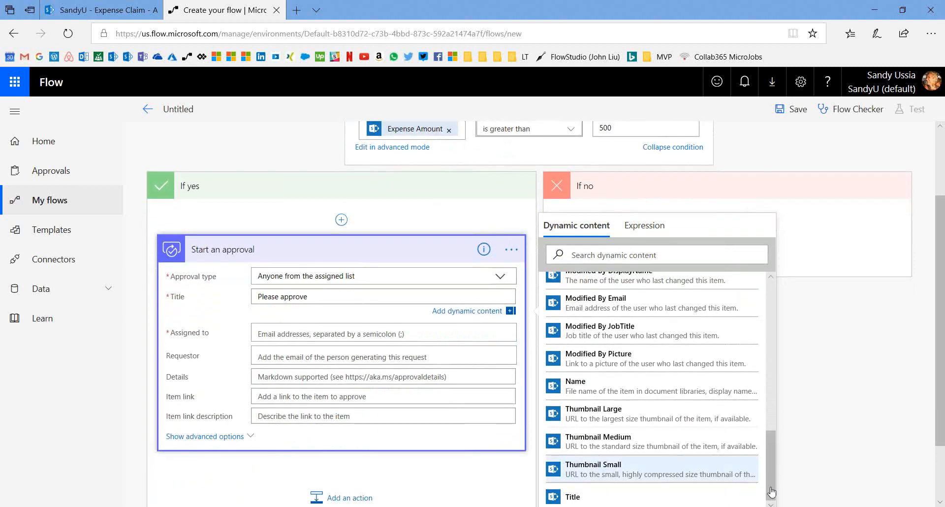
pyautogui.click(730, 491)
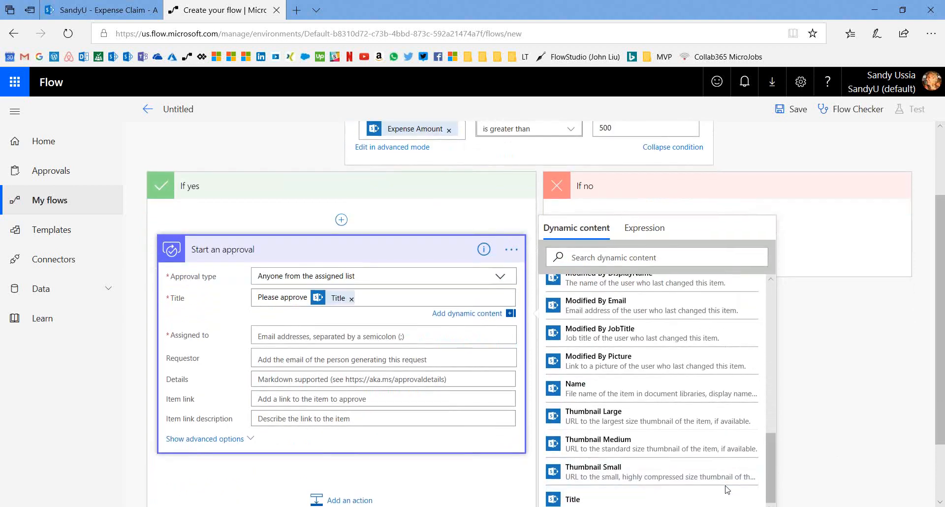
# Step: Assign the approval to the approver by searching the directory by name, and remove the trailing separator
pyautogui.click(367, 337)
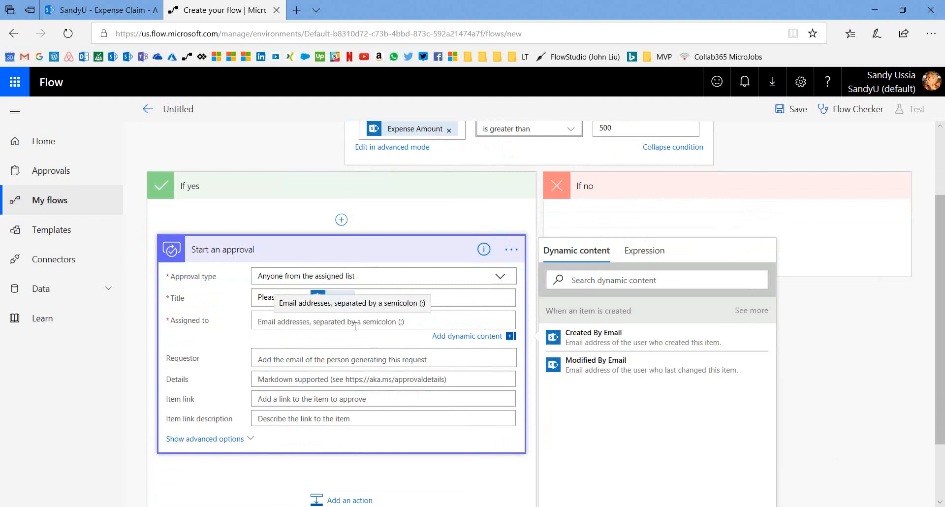
pyautogui.write('pliney')
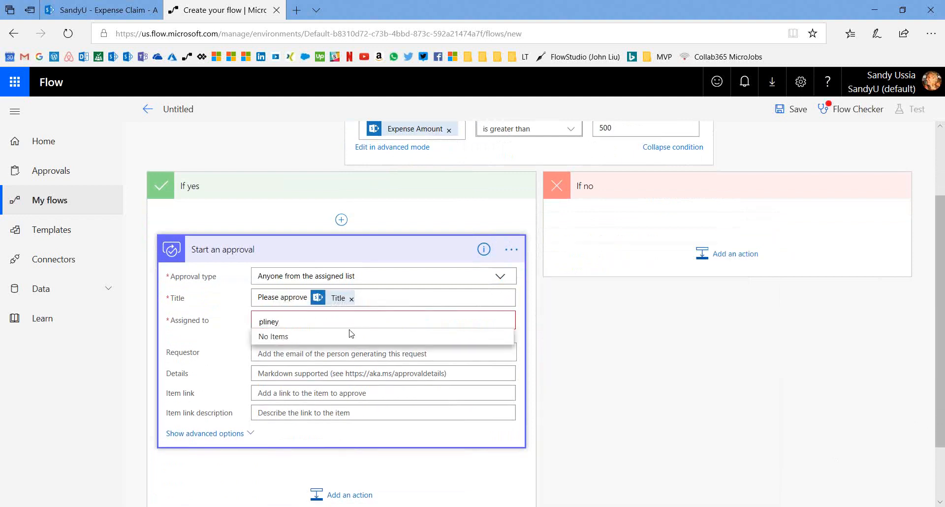
pyautogui.press('BackSpace')
pyautogui.press('BackSpace')
pyautogui.write('y')
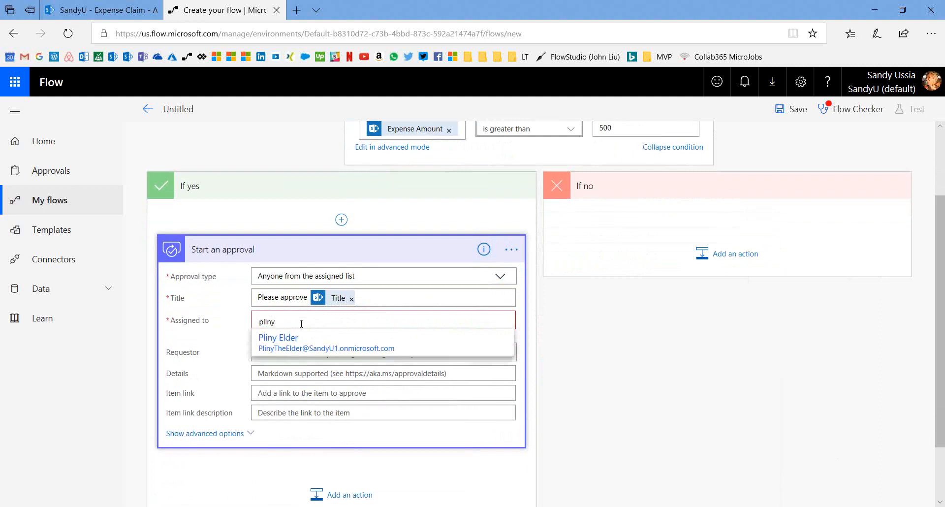
pyautogui.click(296, 351)
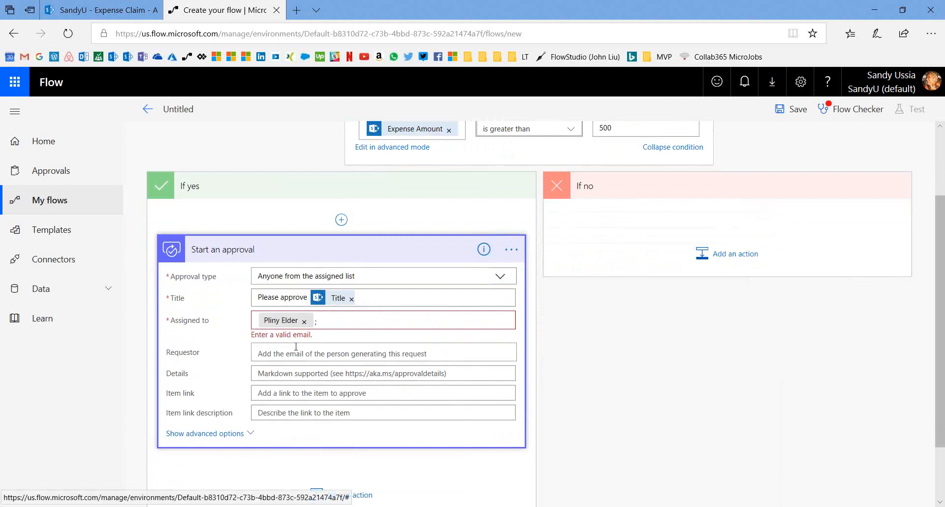
pyautogui.click(335, 326)
pyautogui.press('BackSpace')
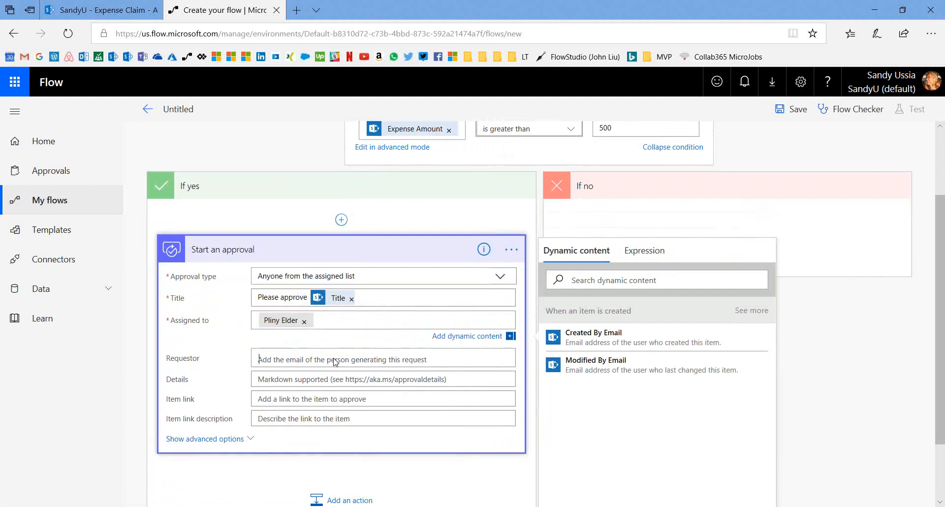
# Step: Set the approval's requestor to the Created By Email dynamic content
pyautogui.click(334, 358)
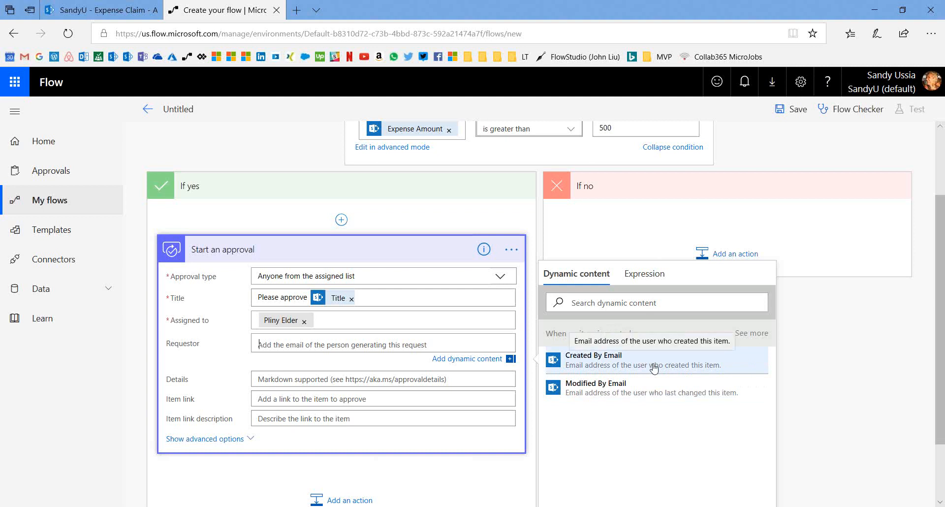
pyautogui.click(749, 334)
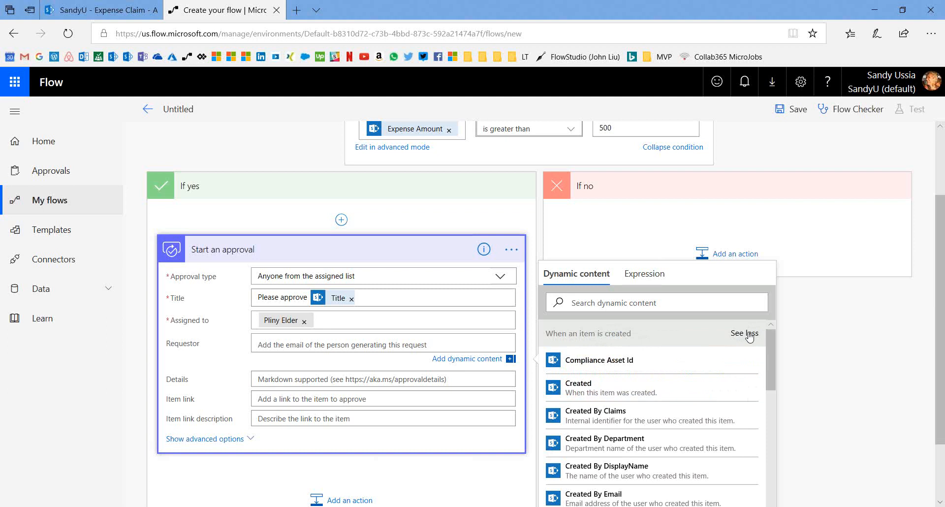
pyautogui.click(748, 334)
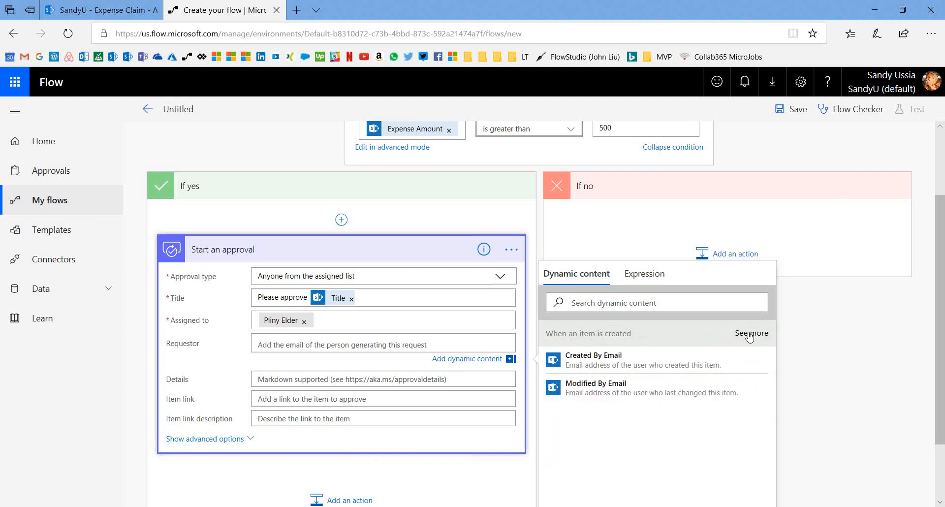
pyautogui.click(654, 360)
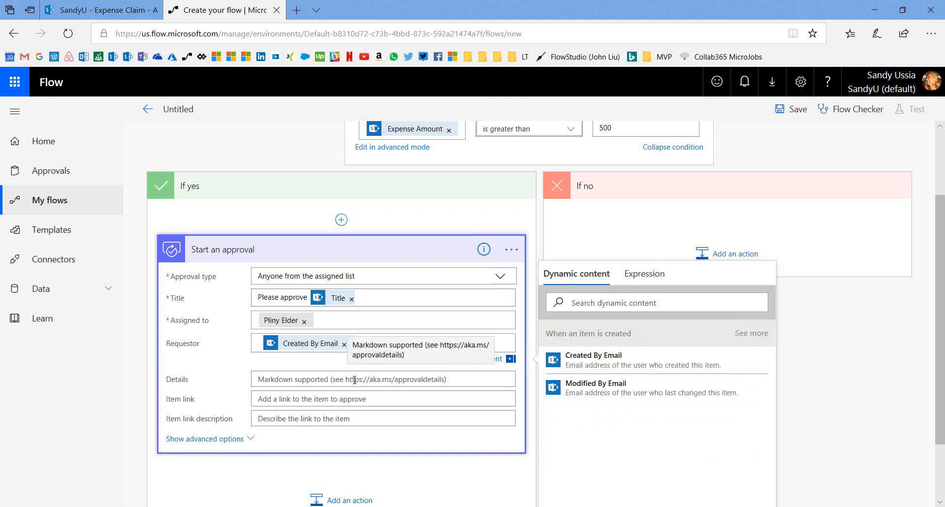
# Step: Compose the approval details as Created By DisplayName, the text "has spent $", and the Expense Amount dynamic content
pyautogui.click(320, 378)
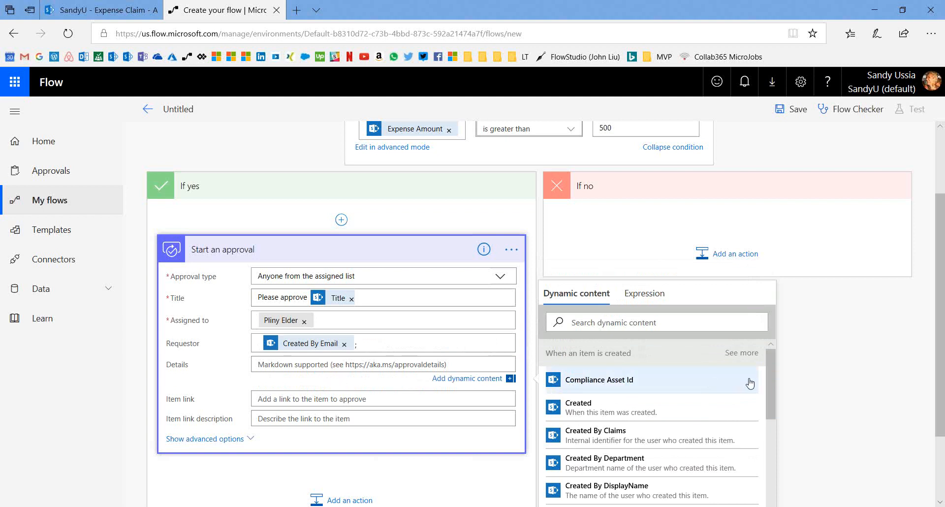
pyautogui.moveTo(771, 379); pyautogui.dragTo(775, 415)
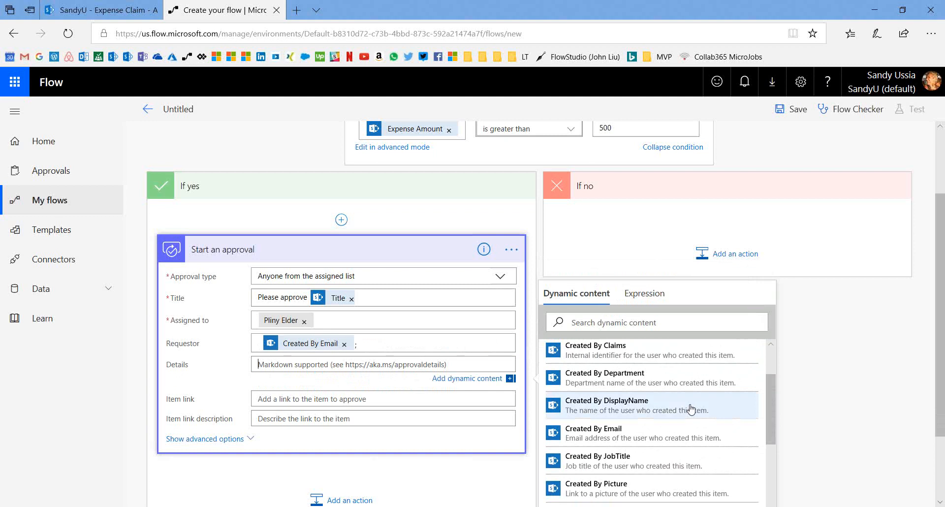
pyautogui.click(692, 409)
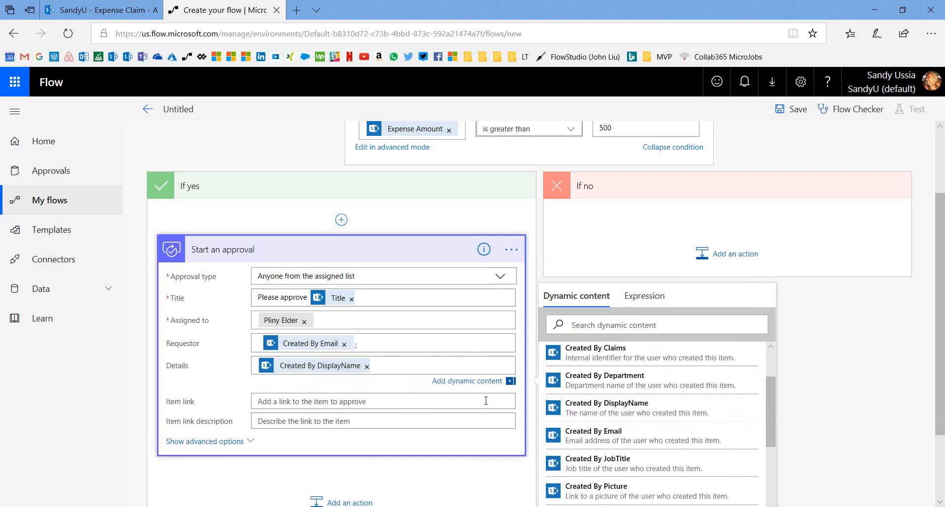
pyautogui.write('has spent')
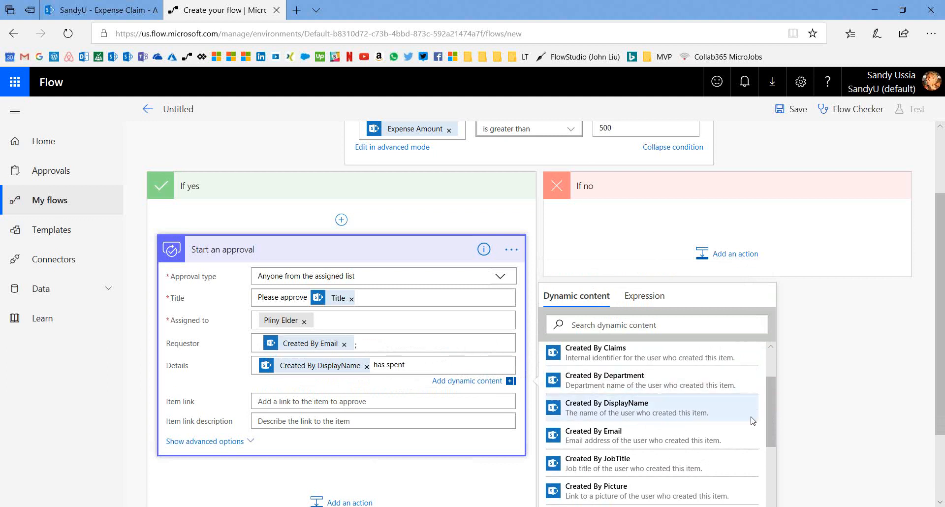
pyautogui.moveTo(772, 426); pyautogui.dragTo(777, 468)
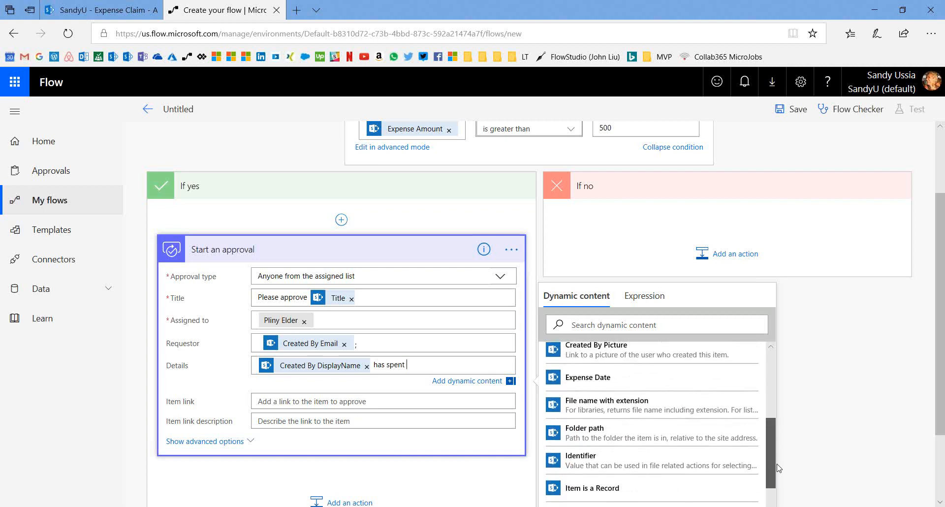
pyautogui.moveTo(769, 425); pyautogui.dragTo(769, 359)
pyautogui.click(746, 357)
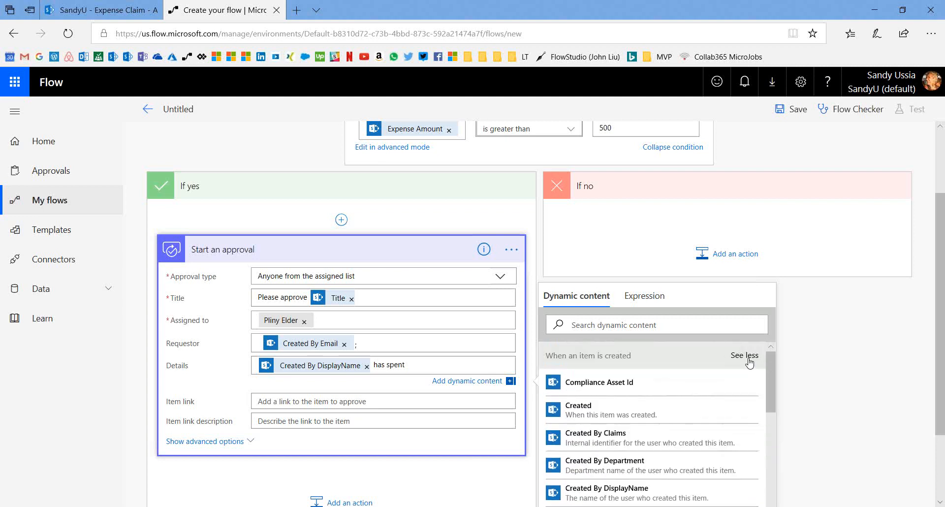
pyautogui.moveTo(770, 392); pyautogui.dragTo(770, 432)
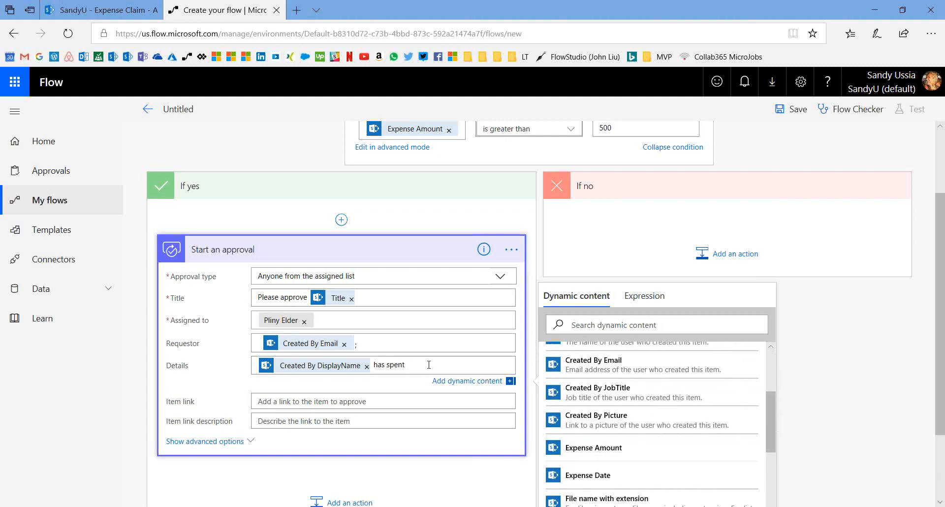
pyautogui.write('$')
pyautogui.click(585, 450)
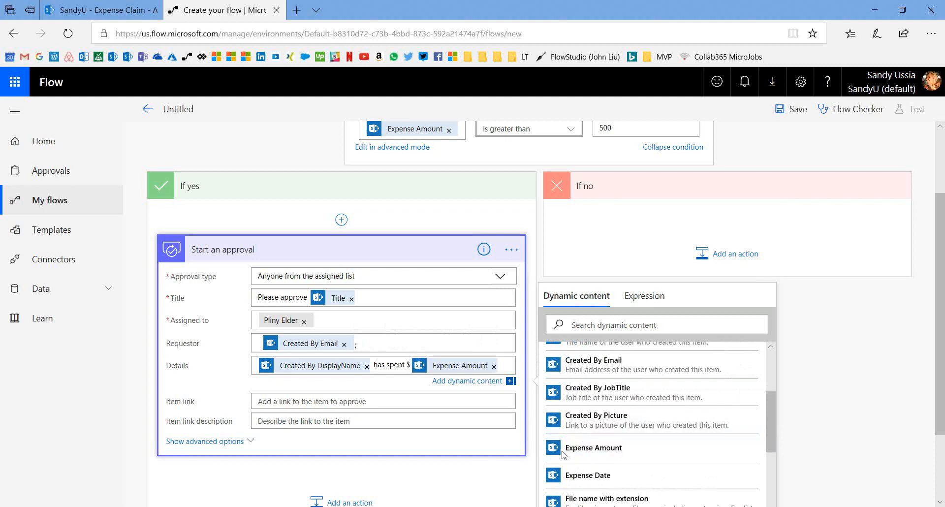
# Step: Set the approval's item link to the Link to item dynamic content and its link description to "Click here"
pyautogui.click(362, 400)
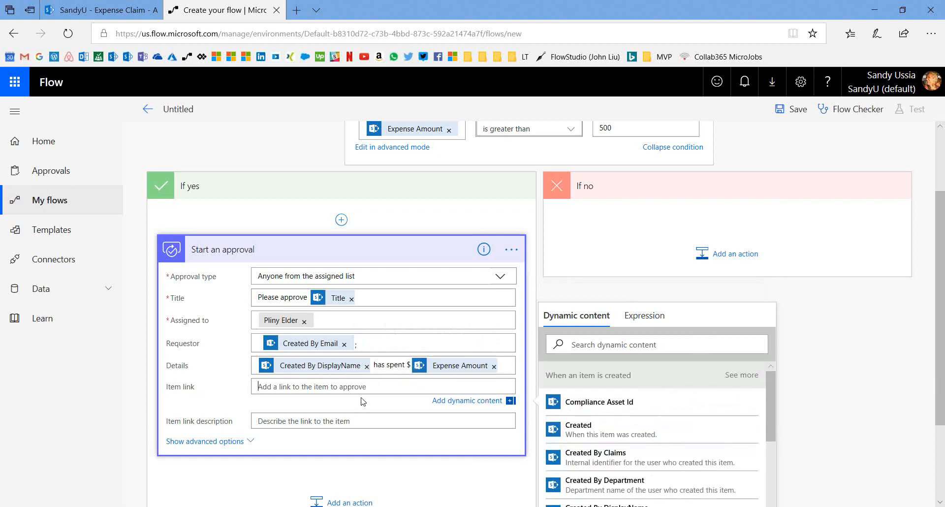
pyautogui.moveTo(772, 418); pyautogui.dragTo(777, 504)
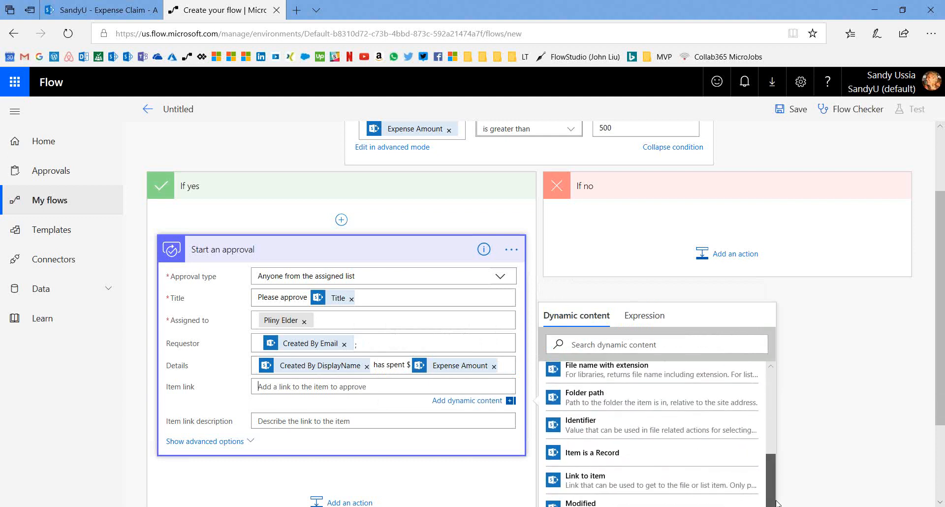
pyautogui.click(691, 484)
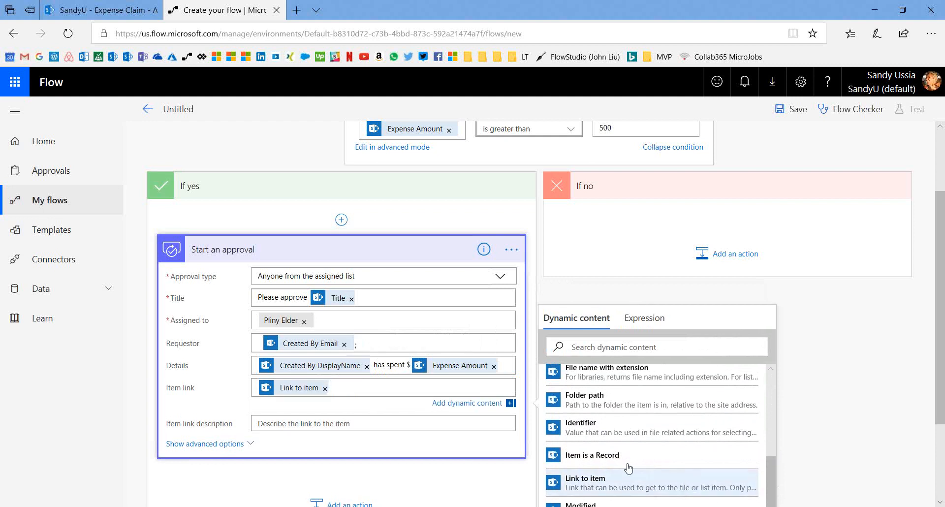
pyautogui.click(406, 423)
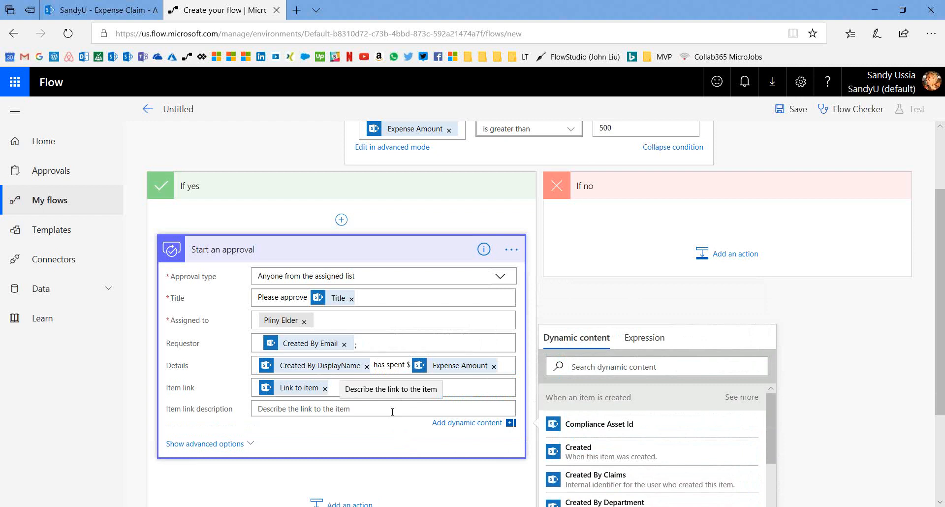
pyautogui.write('Click here')
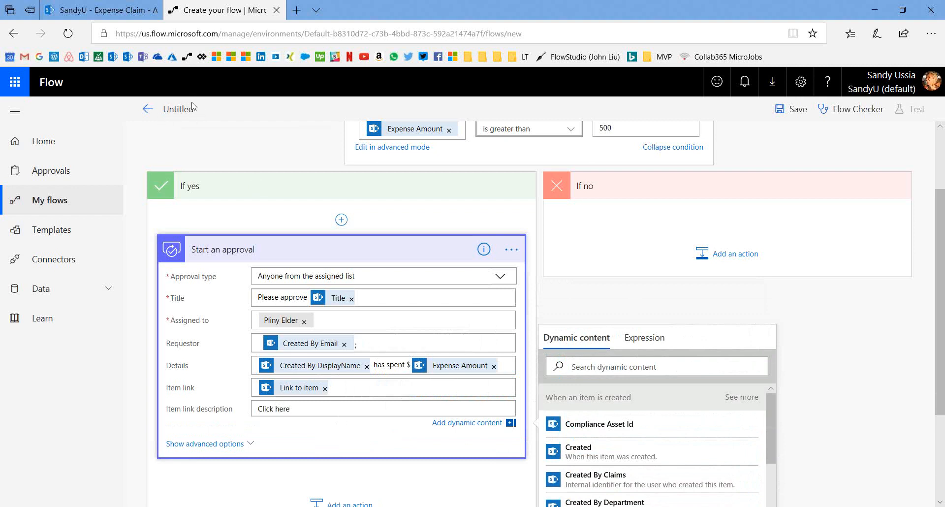
# Step: Rename the untitled flow as "Approve Expense Claim" and save it
pyautogui.click(181, 107)
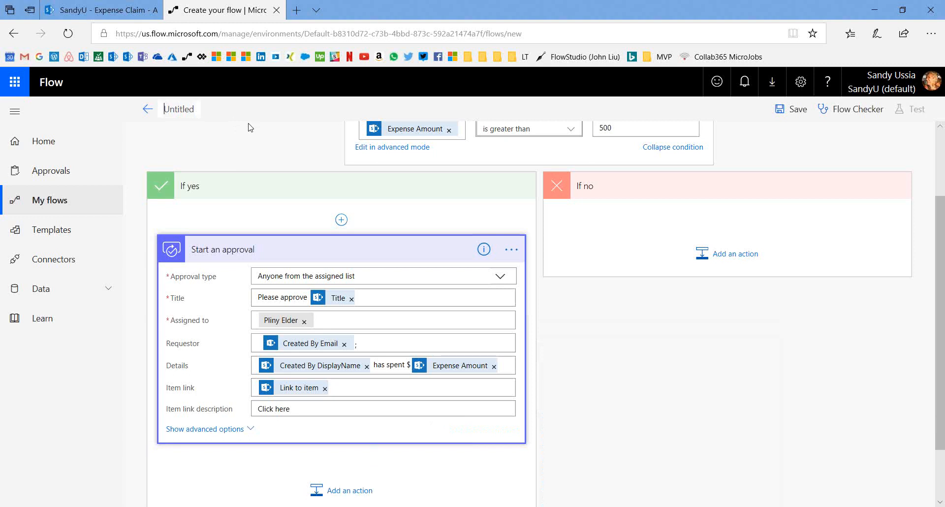
pyautogui.scroll(2, 250, 127)
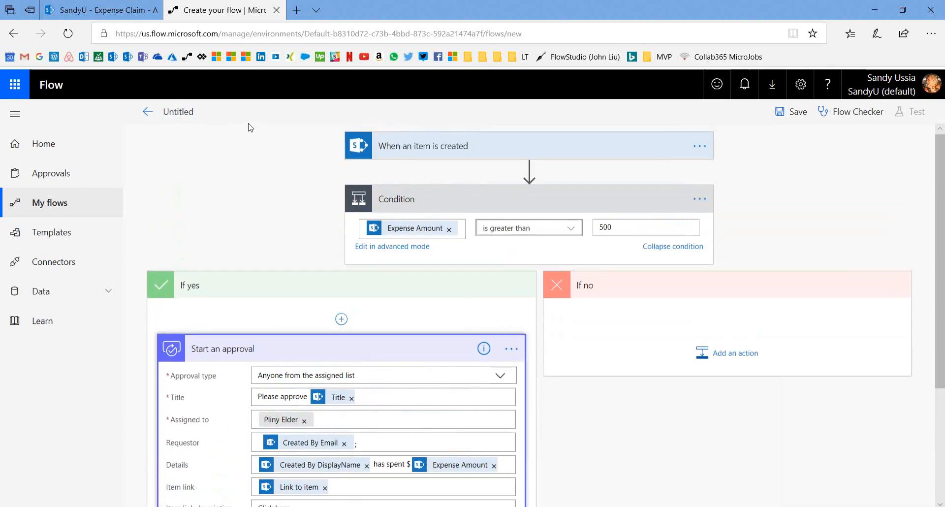
pyautogui.click(196, 110)
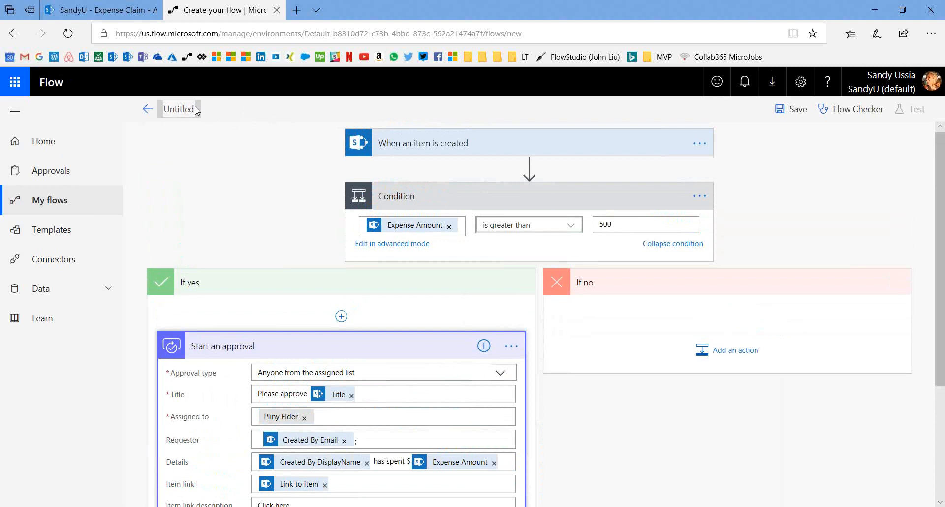
pyautogui.hotkey('ctrl', 'a')
pyautogui.write('Approve Expense Claim')
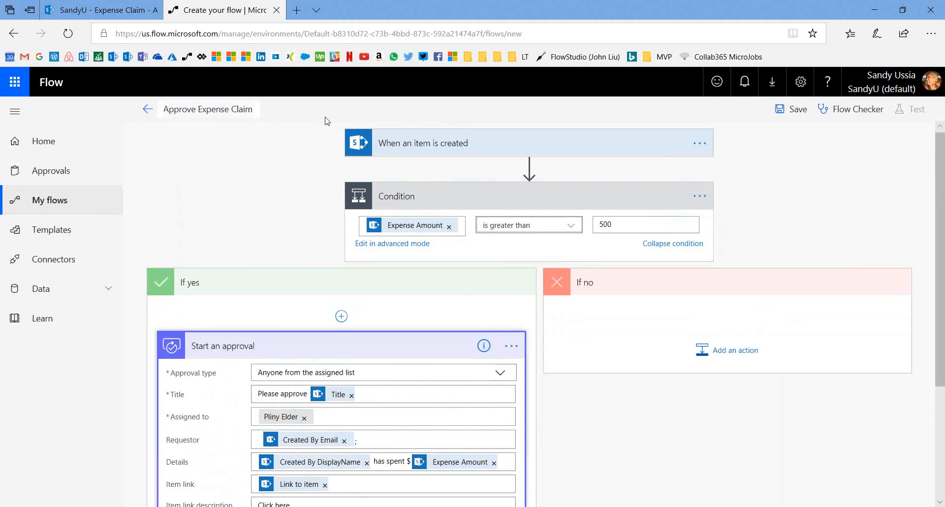
pyautogui.press('Tab')
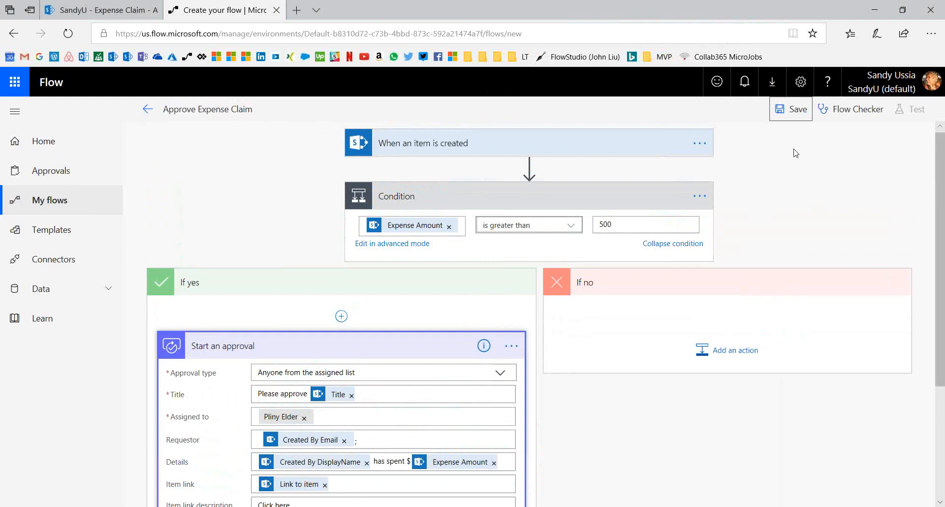
pyautogui.click(792, 116)
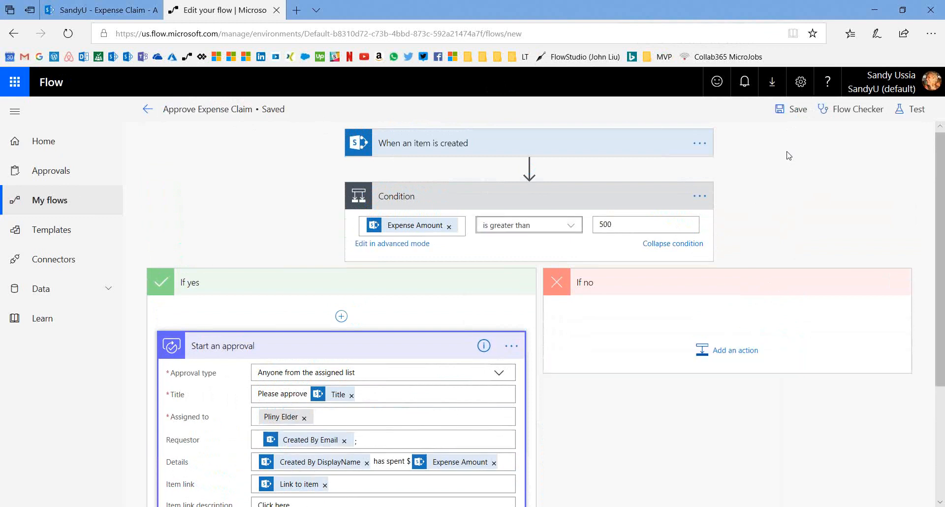
# Step: Leave the flow editor and examine the flow's owner options for users and groups and for SharePoint lists or libraries
pyautogui.click(149, 111)
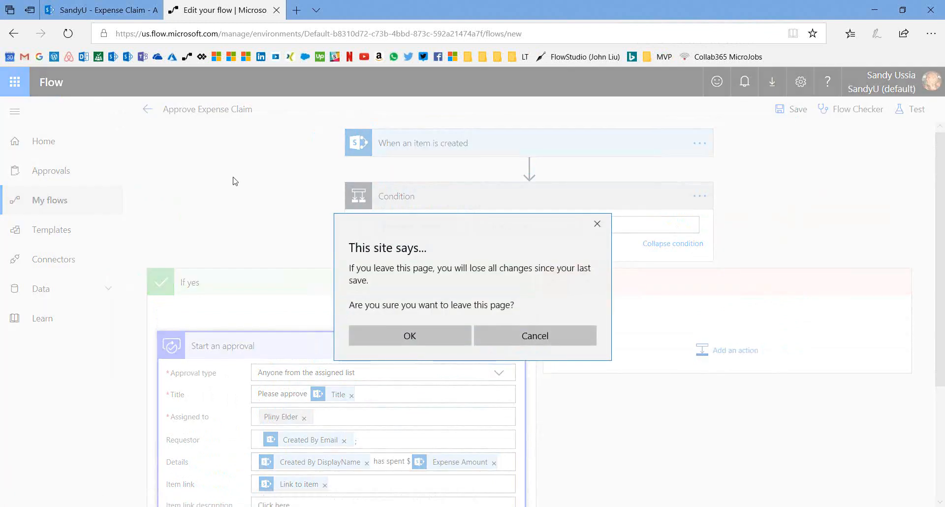
pyautogui.click(435, 338)
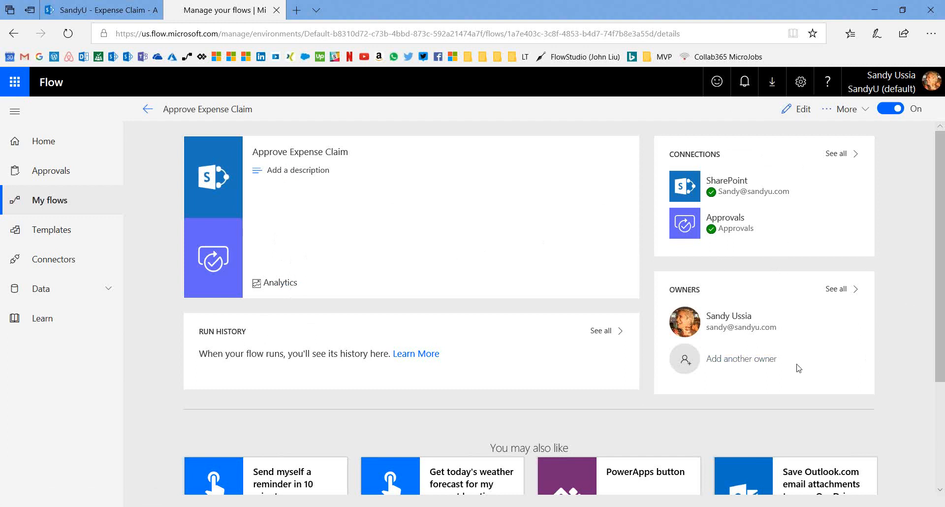
pyautogui.click(754, 364)
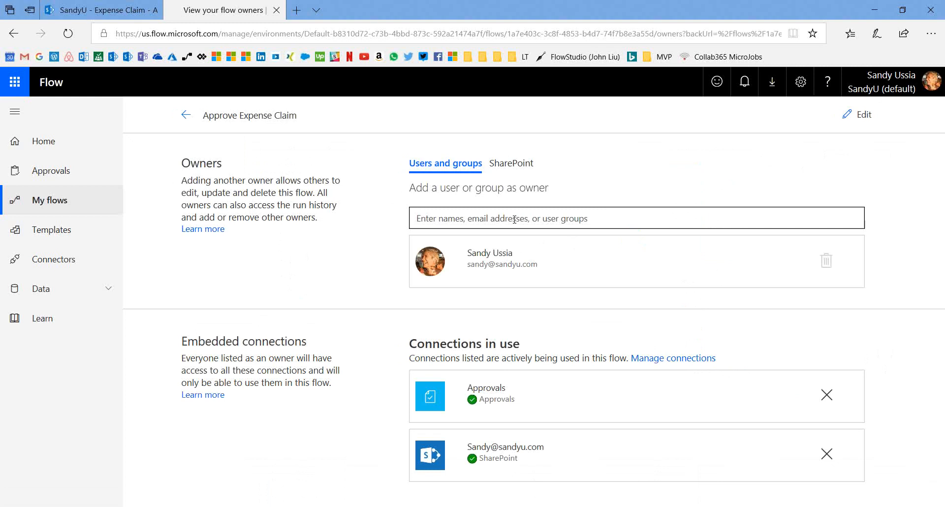
pyautogui.click(521, 166)
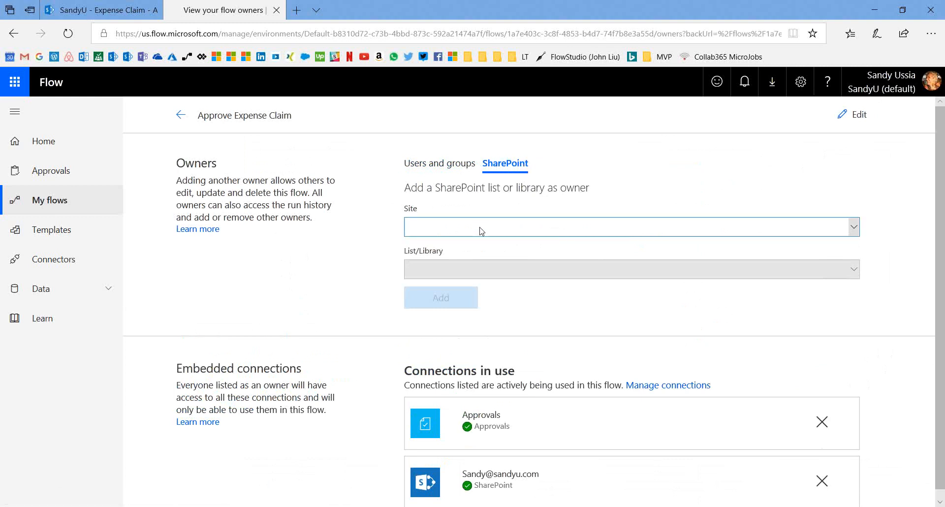
pyautogui.click(428, 166)
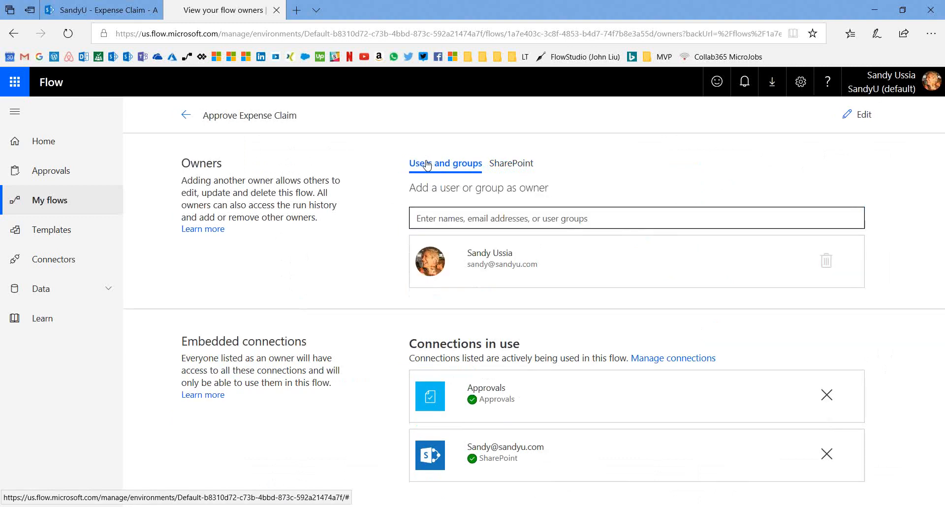
pyautogui.click(186, 115)
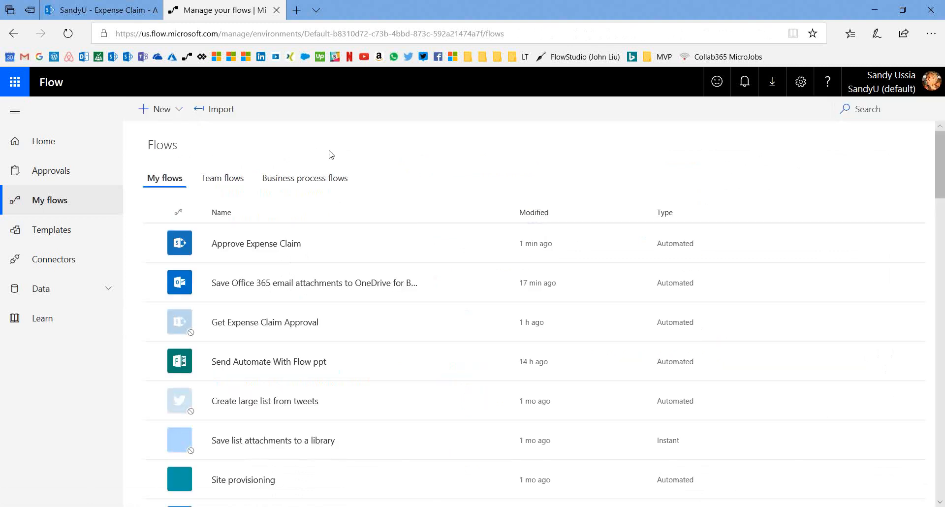
# Step: Reopen the Approve Expense Claim flow's details and review its additional management commands, such as sharing and exporting
pyautogui.click(270, 246)
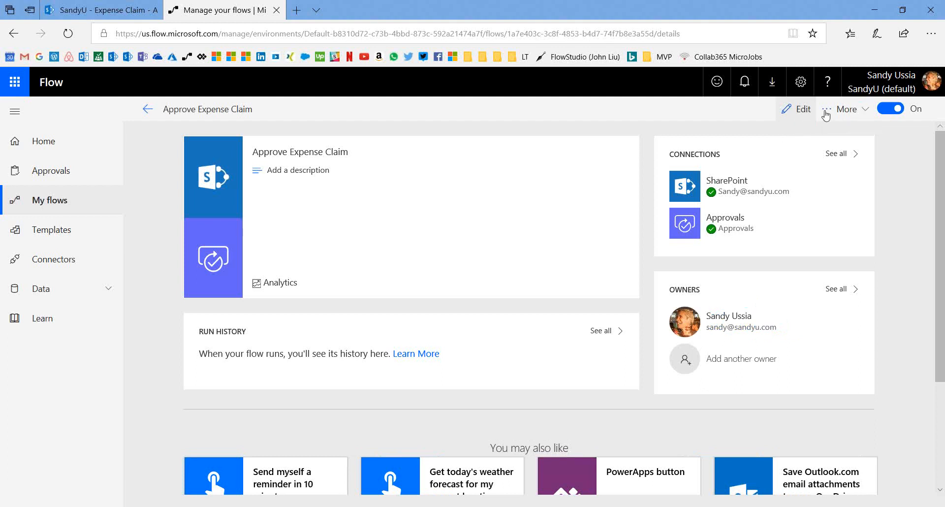
pyautogui.click(857, 116)
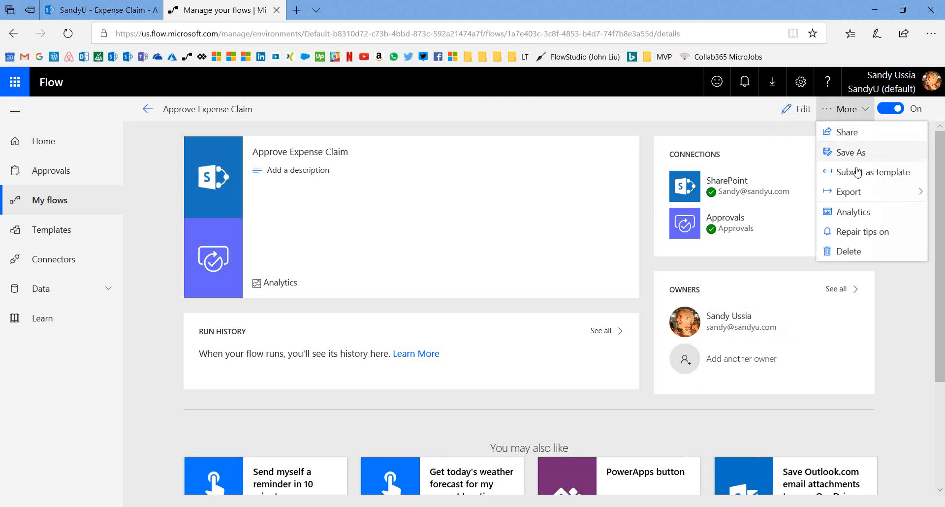
pyautogui.moveTo(858, 197)
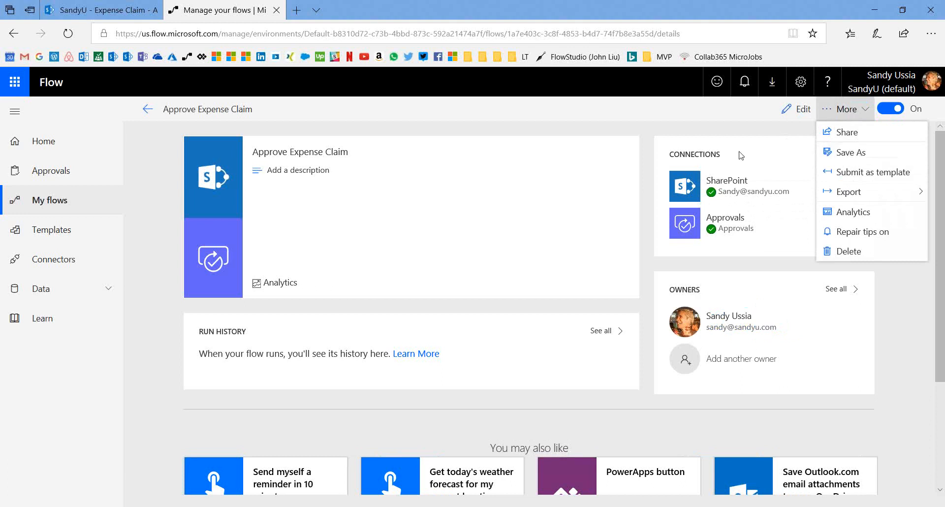
# Step: Switch to the Expense Claim list in SharePoint and start a new item titled "Trip"
pyautogui.click(101, 11)
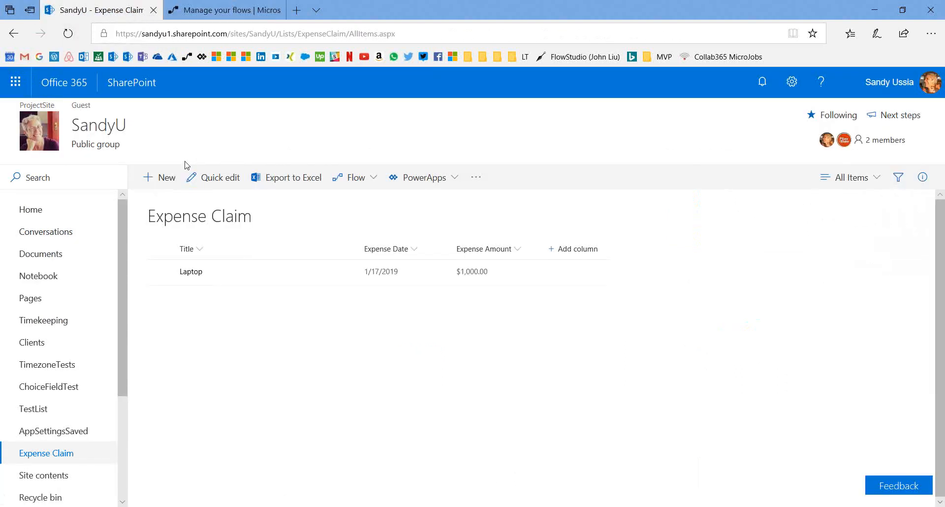
pyautogui.click(161, 179)
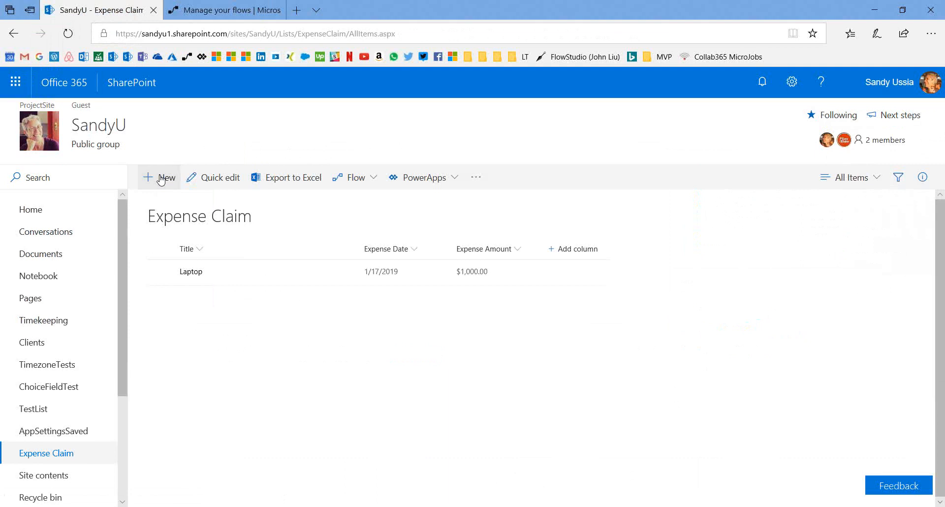
pyautogui.click(672, 196)
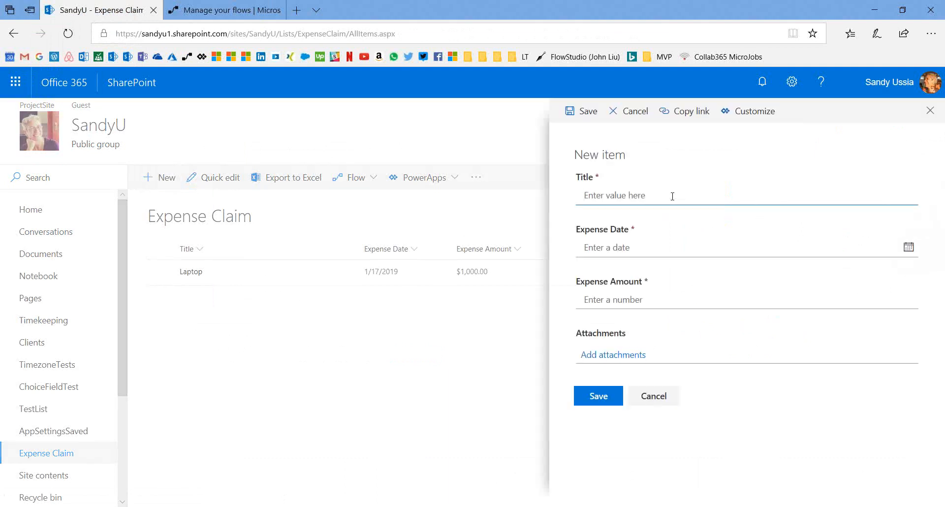
pyautogui.write('Trip')
pyautogui.press('Tab')
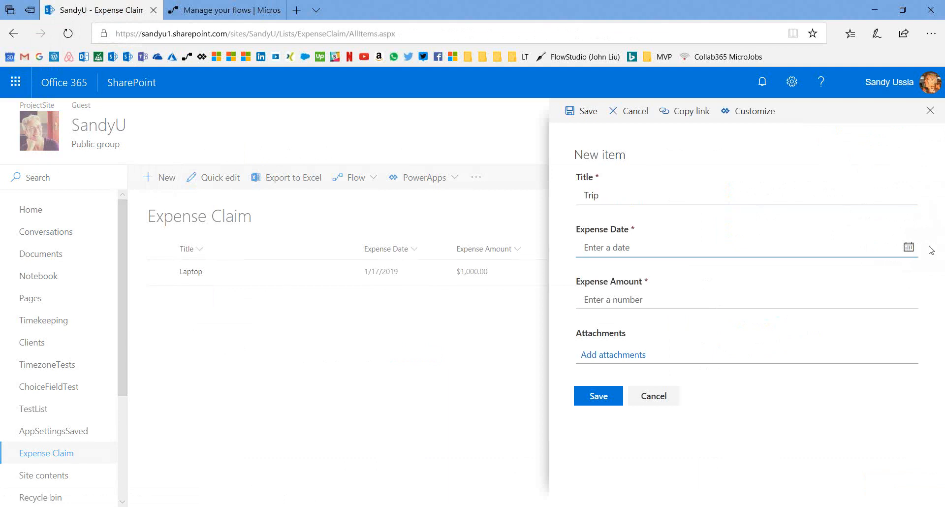
# Step: Give the Trip item an expense date of 1/19/2019 and an expense amount of 1200, and try to save it
pyautogui.click(909, 247)
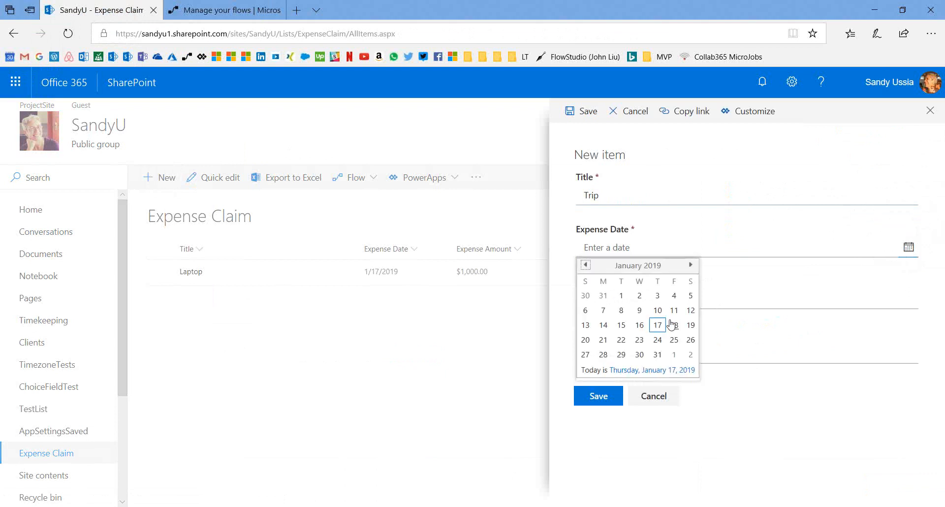
pyautogui.click(690, 326)
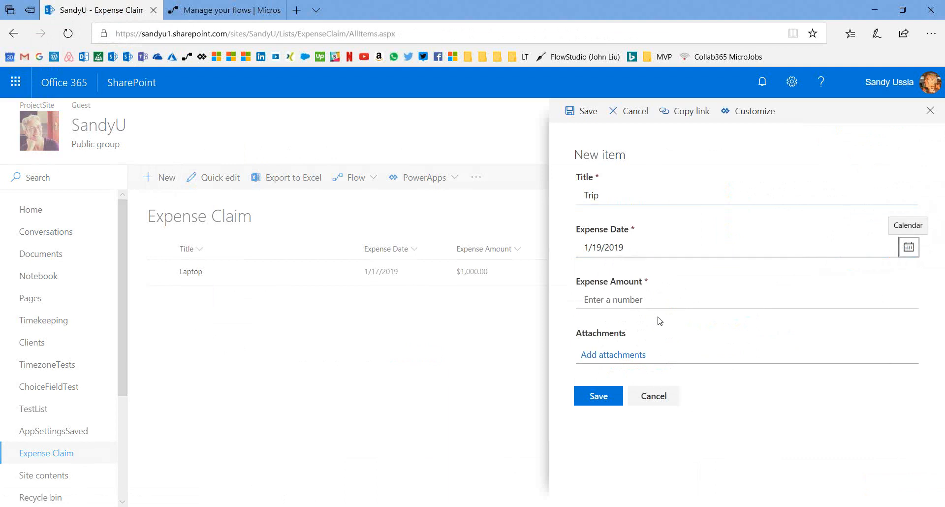
pyautogui.click(640, 305)
pyautogui.write('1200')
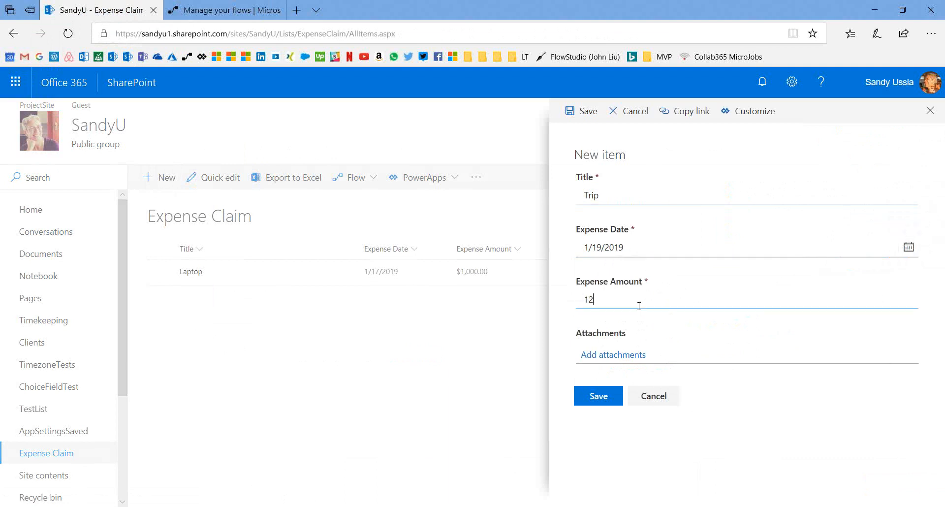
pyautogui.click(592, 397)
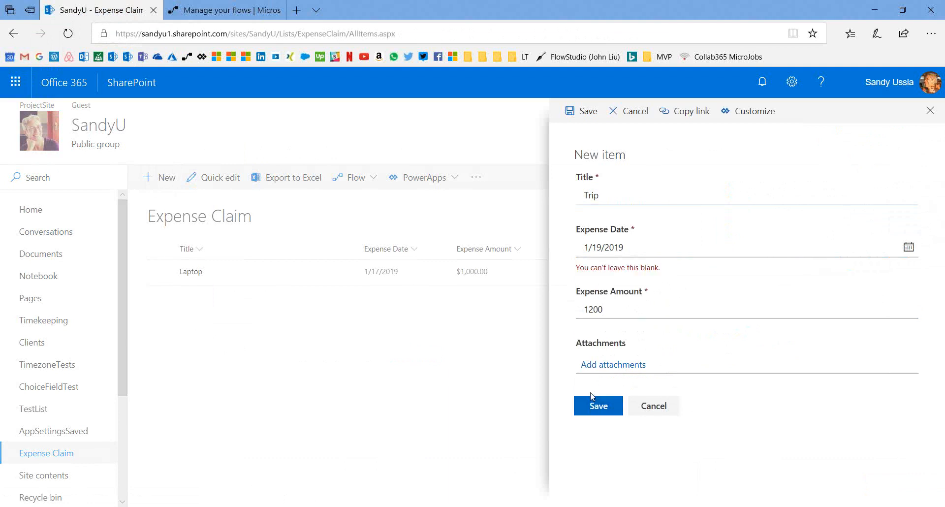
# Step: Pick 1/17/2019 from the calendar as the Trip item's expense date
pyautogui.click(694, 247)
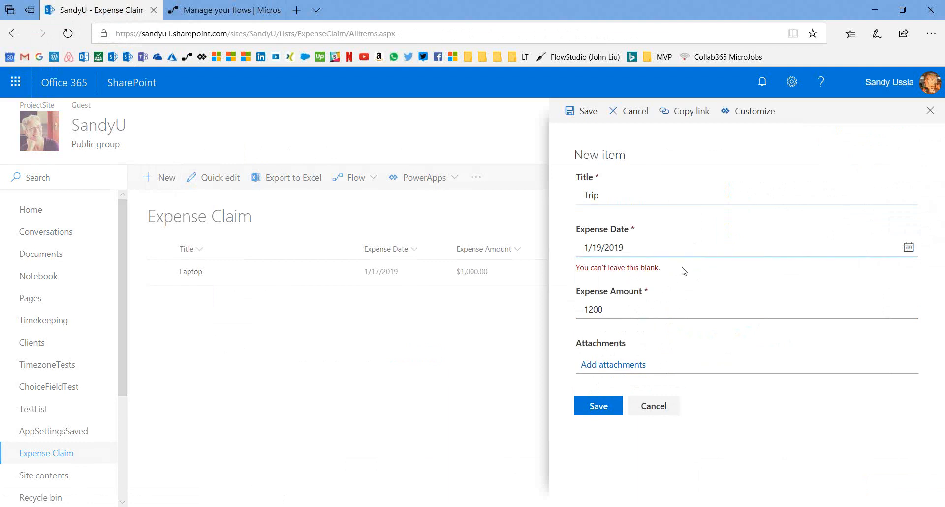
pyautogui.press('Tab')
pyautogui.press('Tab')
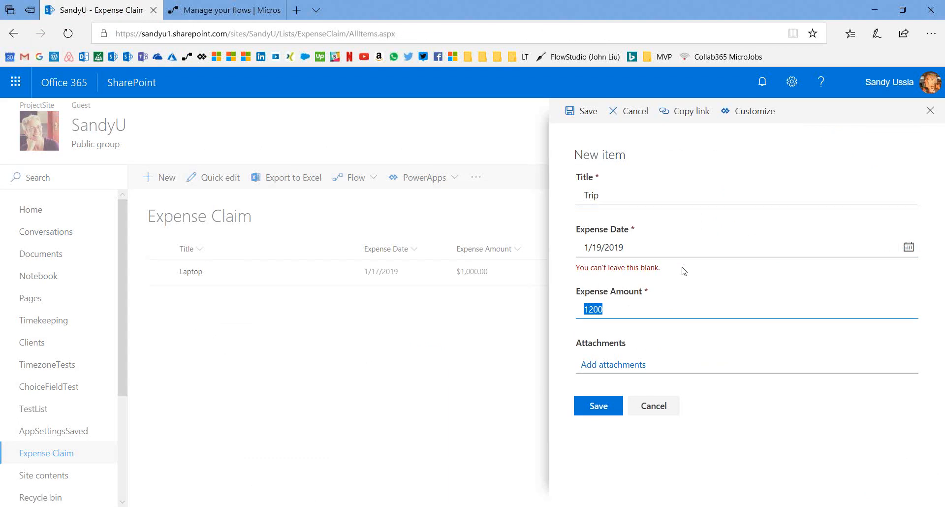
pyautogui.click(909, 247)
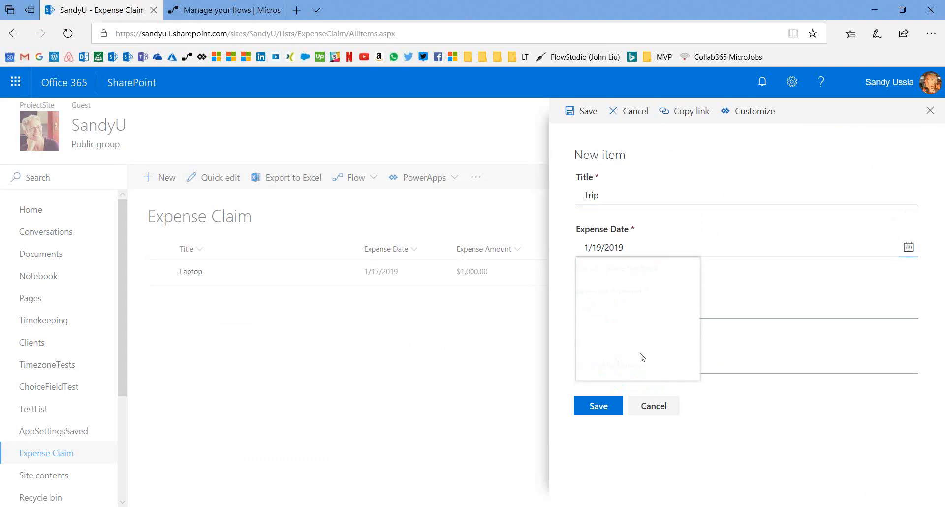
pyautogui.click(632, 372)
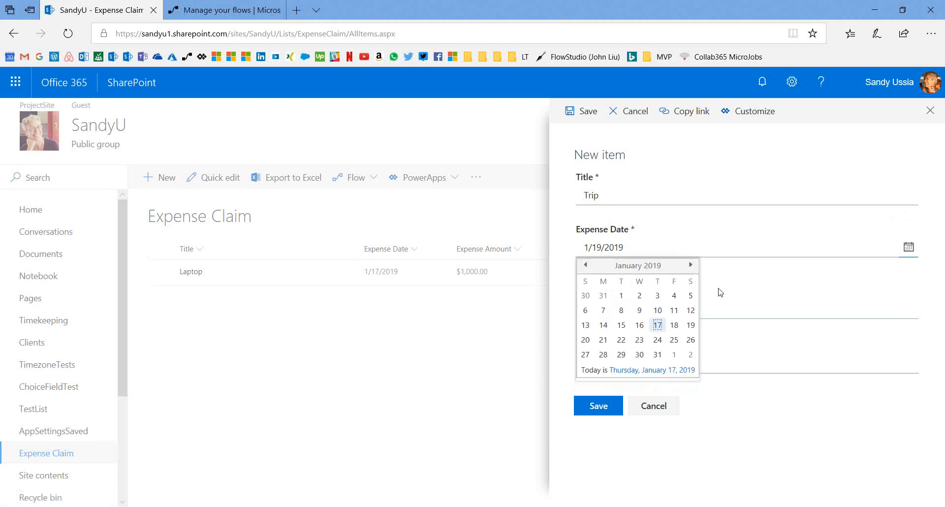
pyautogui.click(659, 326)
pyautogui.press('Tab')
pyautogui.press('Tab')
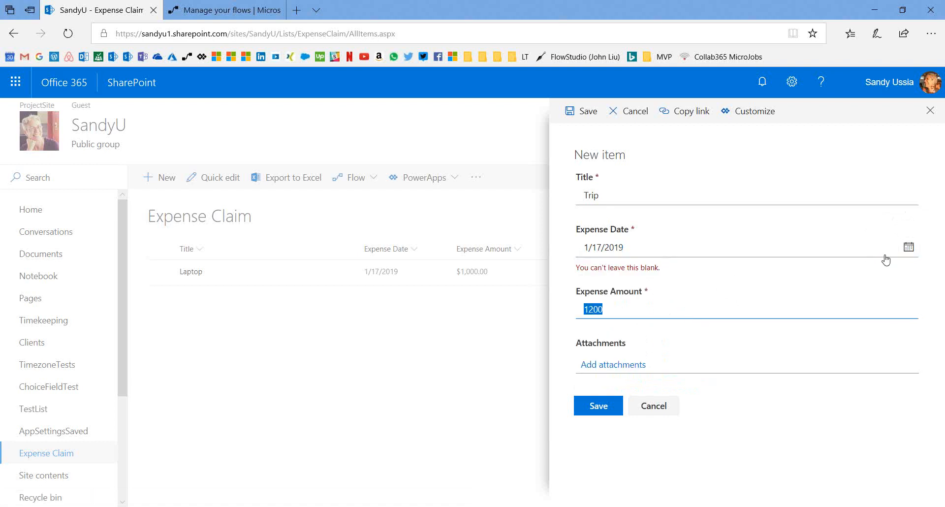
# Step: Try to pick the Trip item's expense date from the calendar again, and discard the unsaved item
pyautogui.click(909, 247)
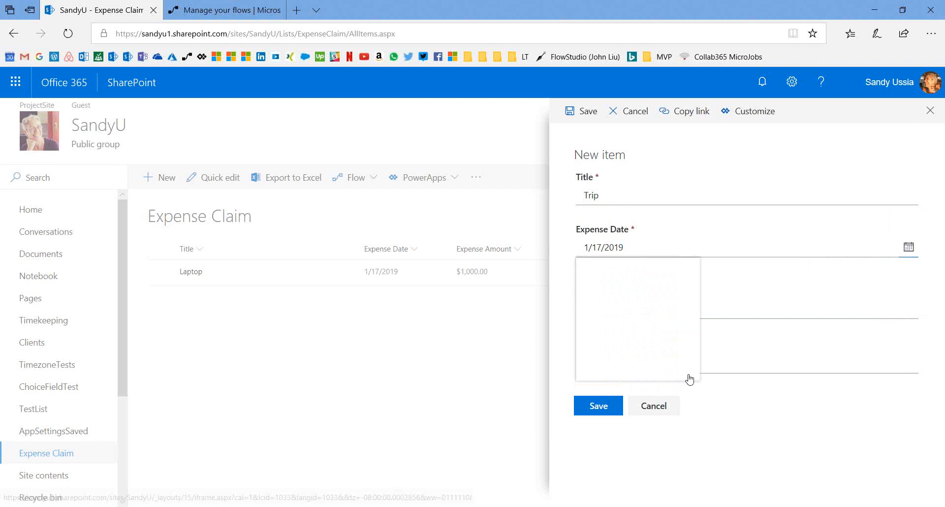
pyautogui.press('Right')
pyautogui.press('Right')
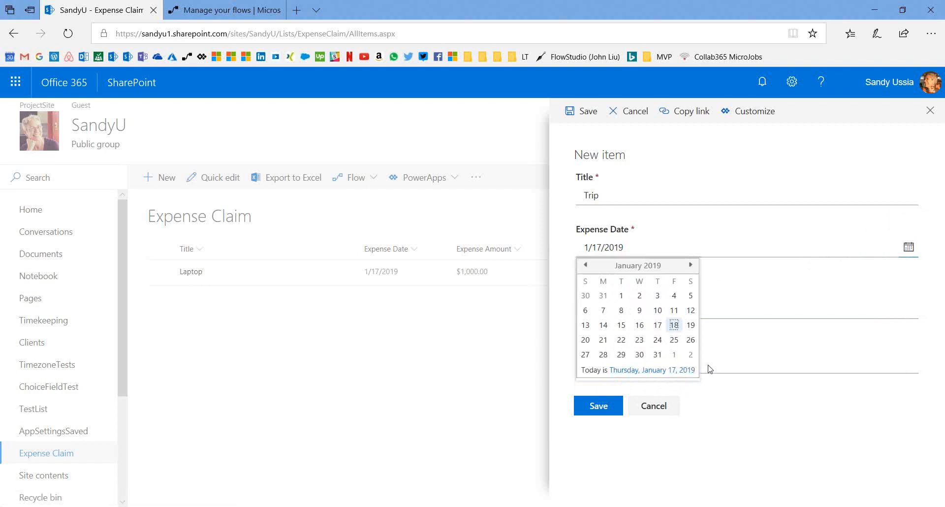
pyautogui.click(717, 313)
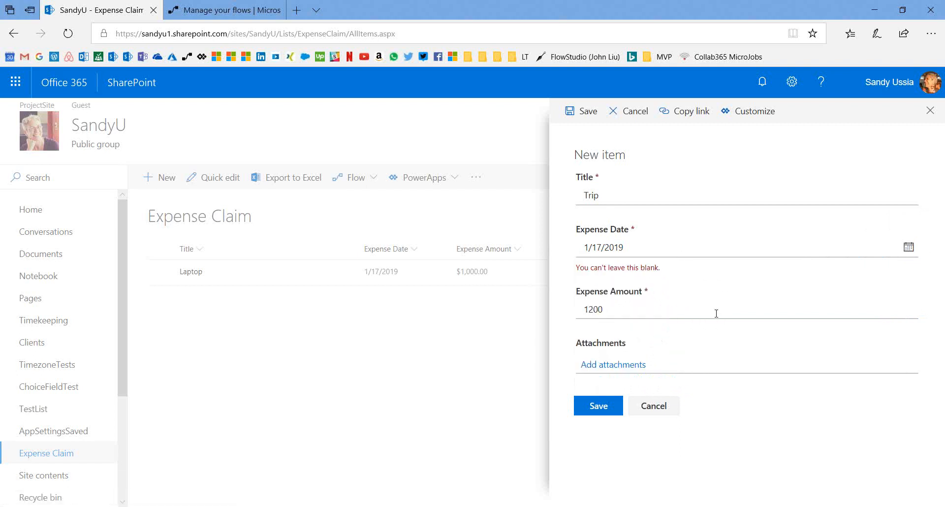
pyautogui.click(663, 408)
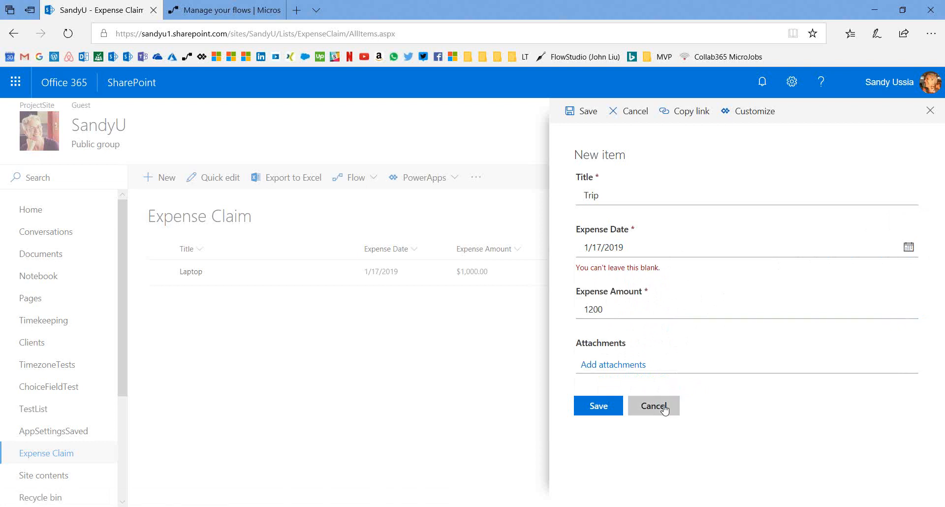
# Step: Start a new item in the Expense Claim list and title it "Trip"
pyautogui.click(167, 178)
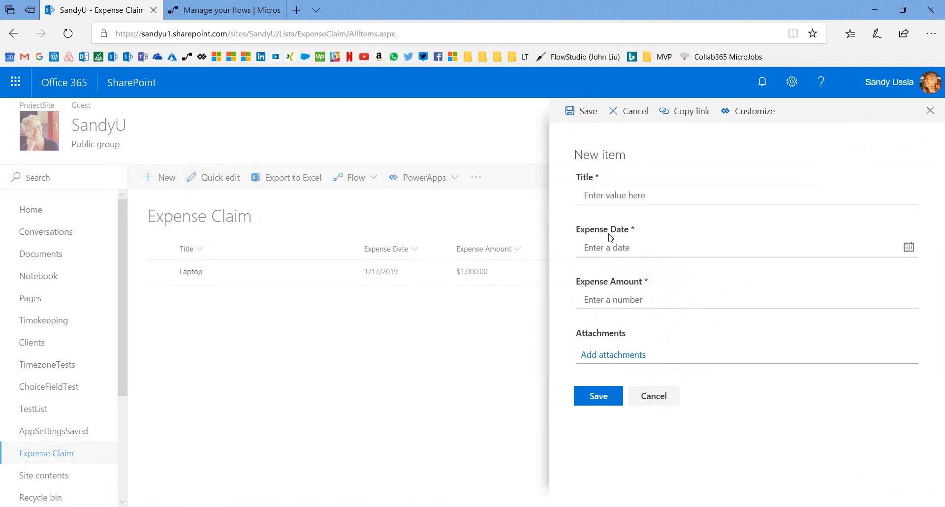
pyautogui.click(626, 198)
pyautogui.write('Trip')
pyautogui.press('Tab')
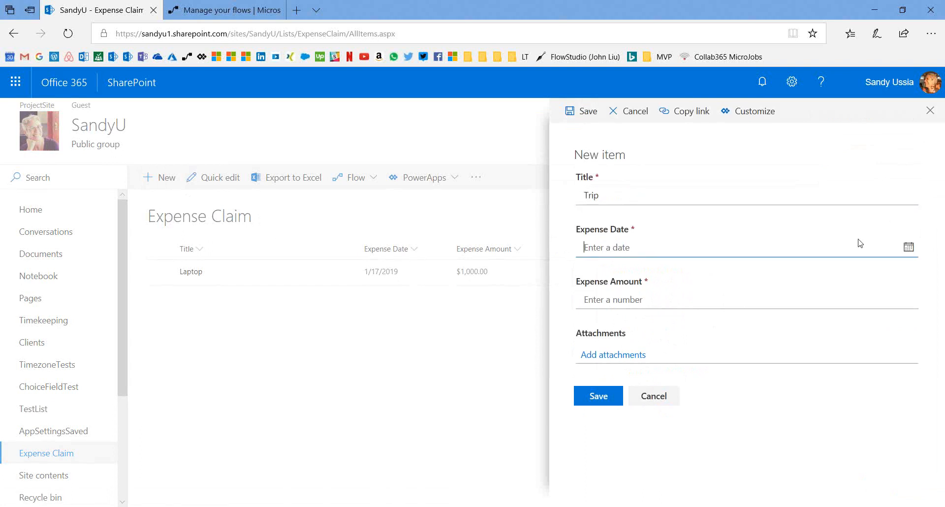
pyautogui.click(909, 247)
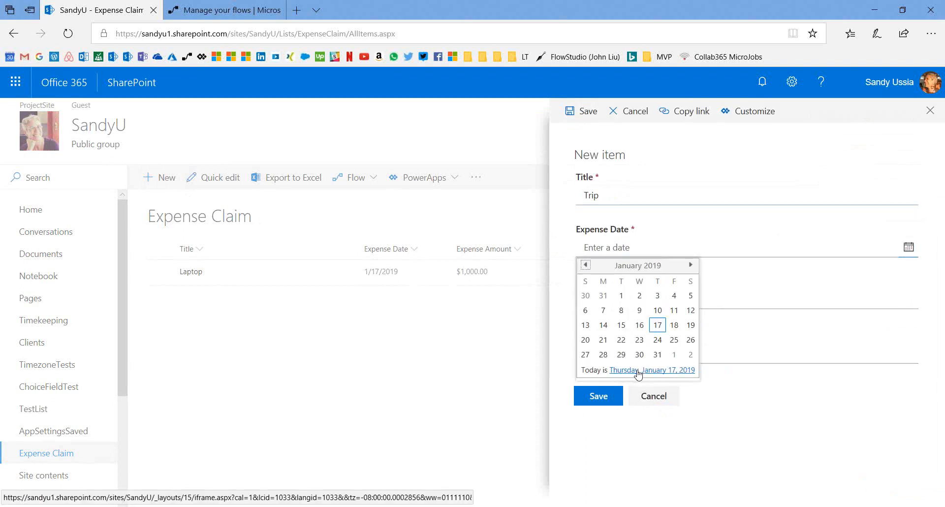
pyautogui.click(638, 372)
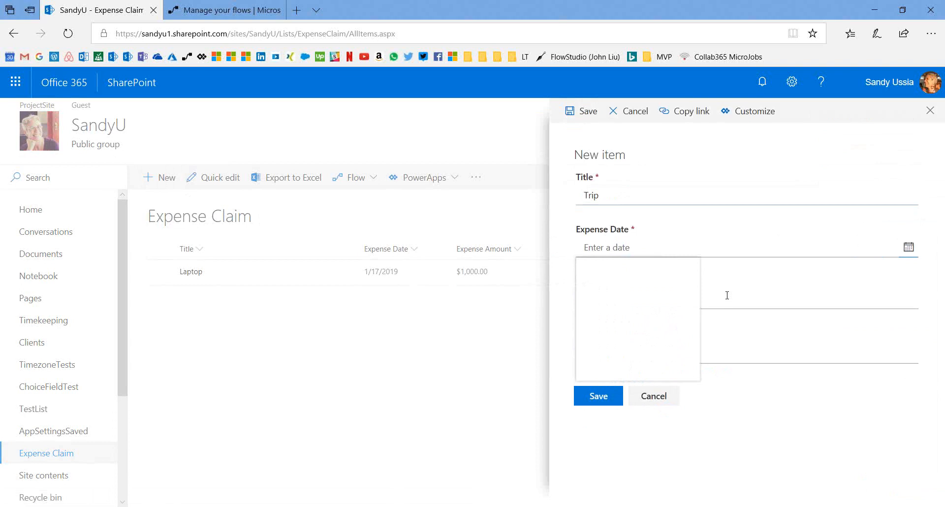
pyautogui.press('Right')
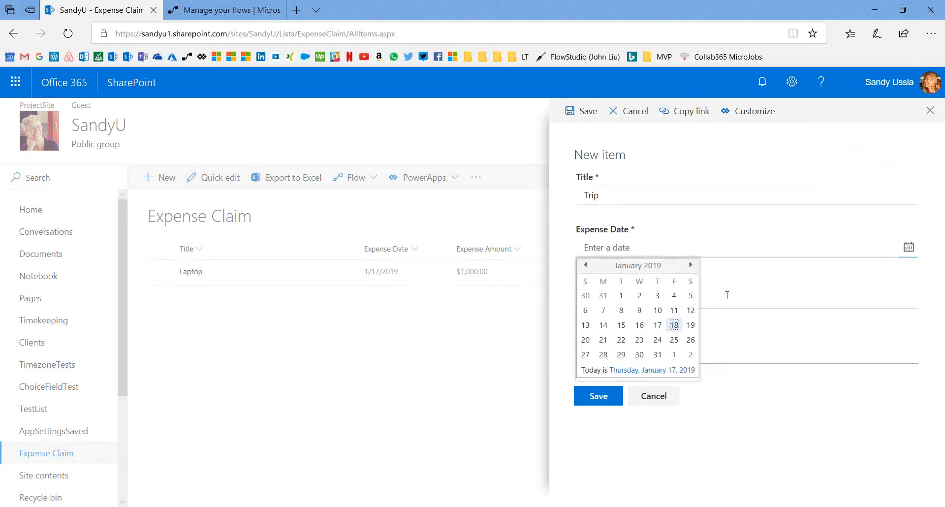
pyautogui.click(728, 303)
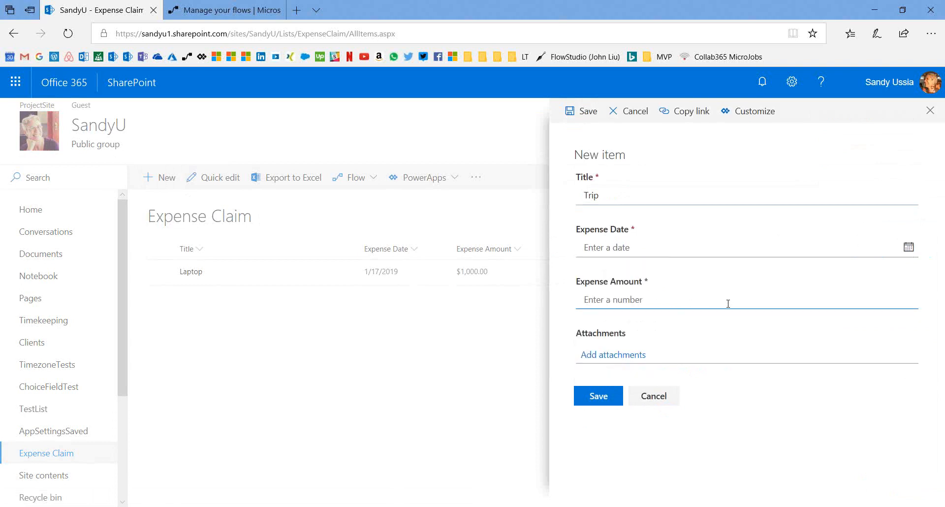
pyautogui.click(647, 248)
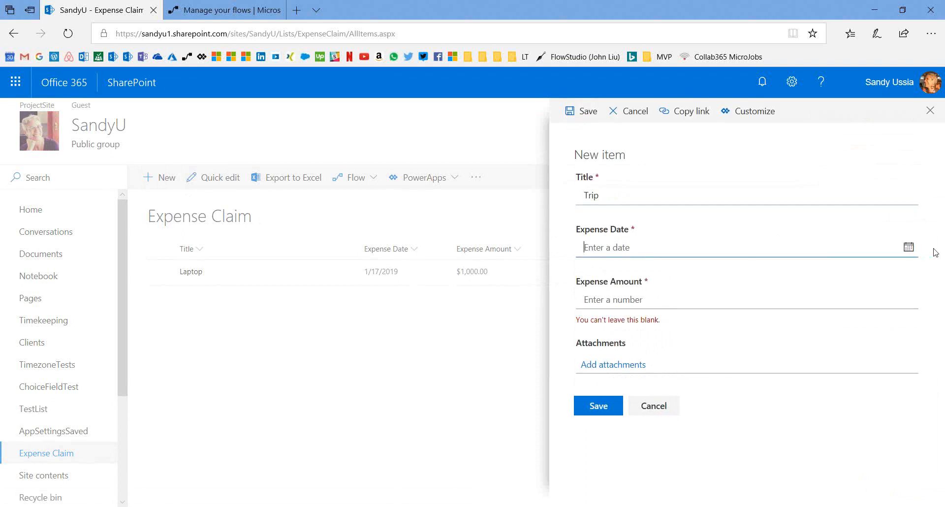
# Step: Pick 1/17/2019 as the expense date, set the expense amount to 1200, and save the Trip item
pyautogui.click(909, 247)
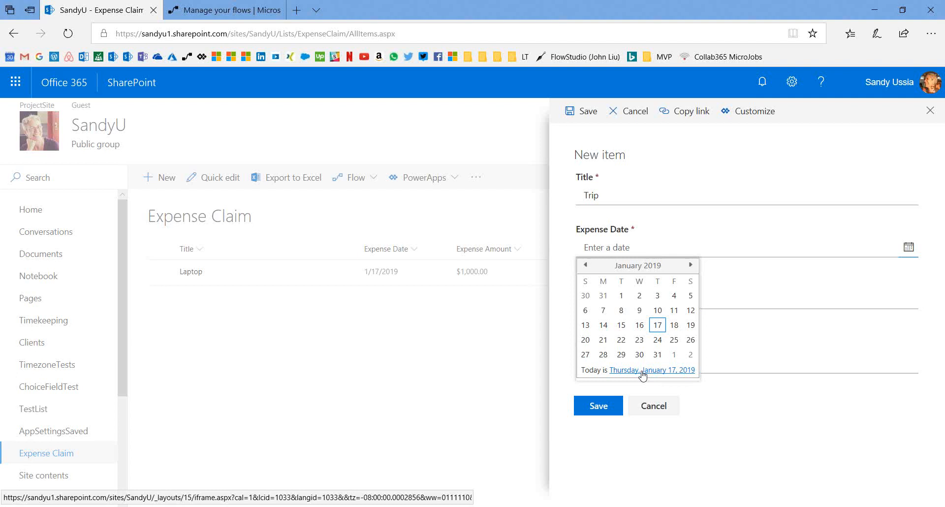
pyautogui.click(655, 327)
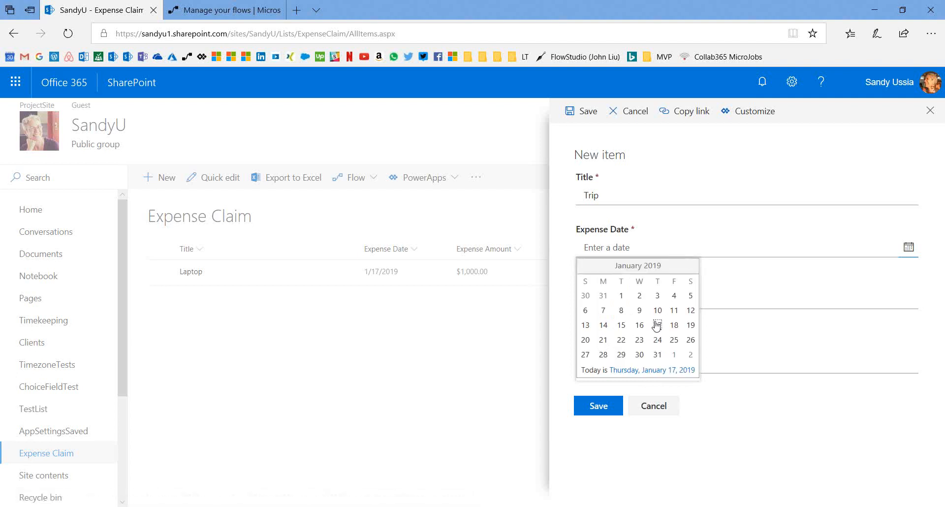
pyautogui.click(660, 326)
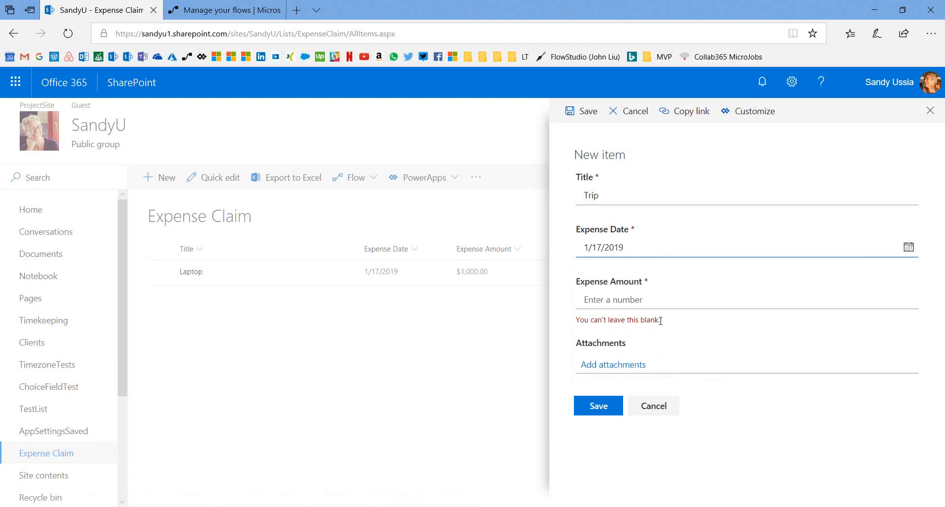
pyautogui.click(672, 305)
pyautogui.write('1200')
pyautogui.press('Tab')
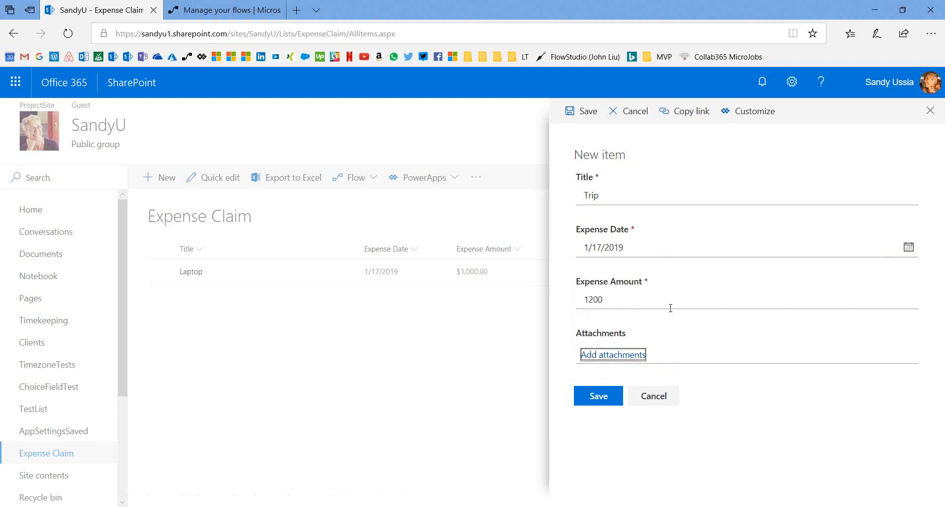
pyautogui.click(612, 399)
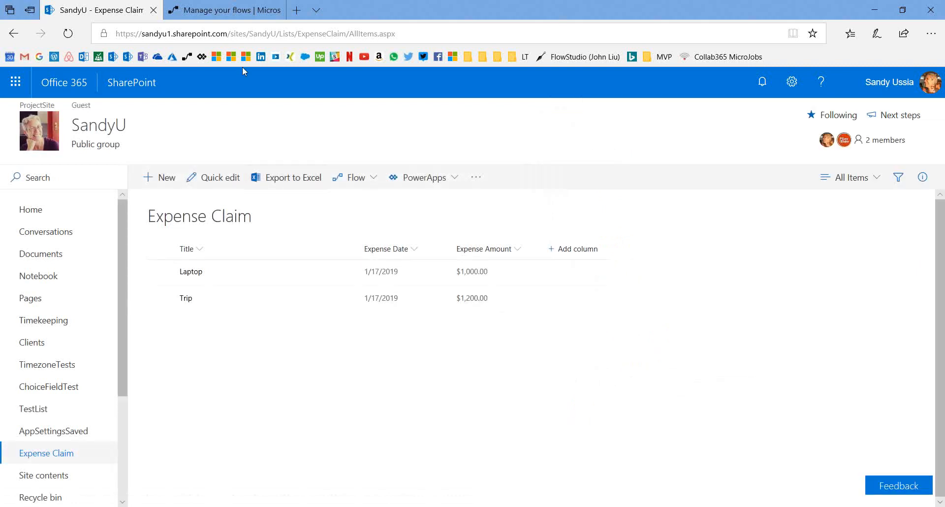
# Step: Switch to the Approve Expense Claim flow's details page, refresh its run history and open the latest run
pyautogui.click(223, 11)
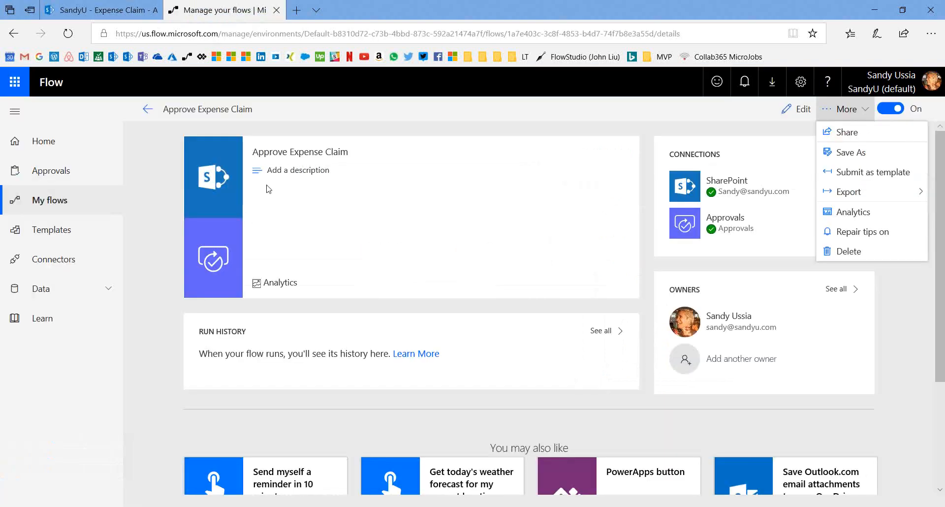
pyautogui.press('F5')
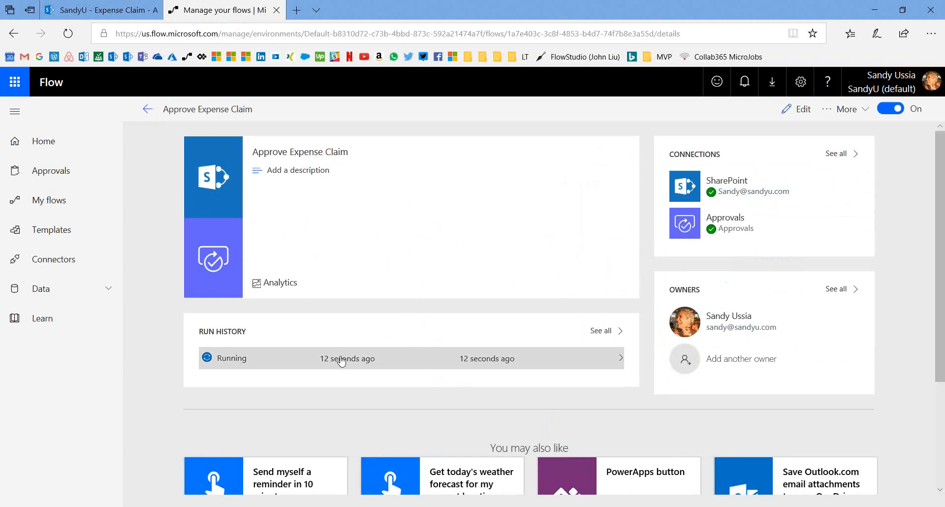
pyautogui.click(342, 361)
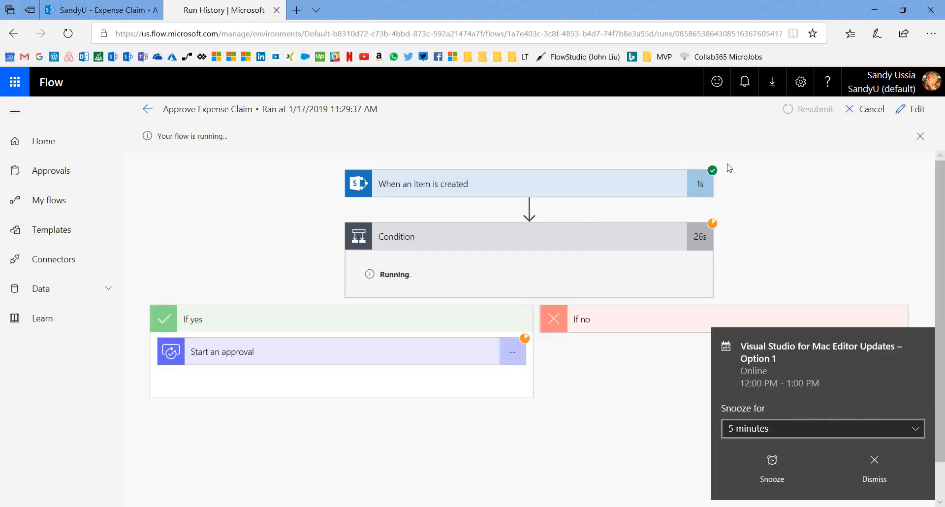
pyautogui.click(876, 458)
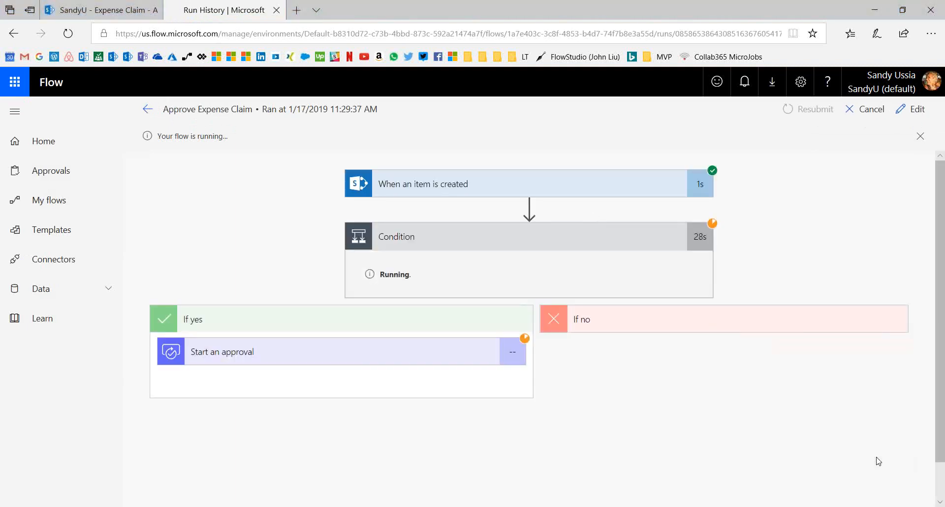
# Step: Examine the inputs and outputs of the run's "When an item is created" trigger, and collapse it again
pyautogui.click(649, 188)
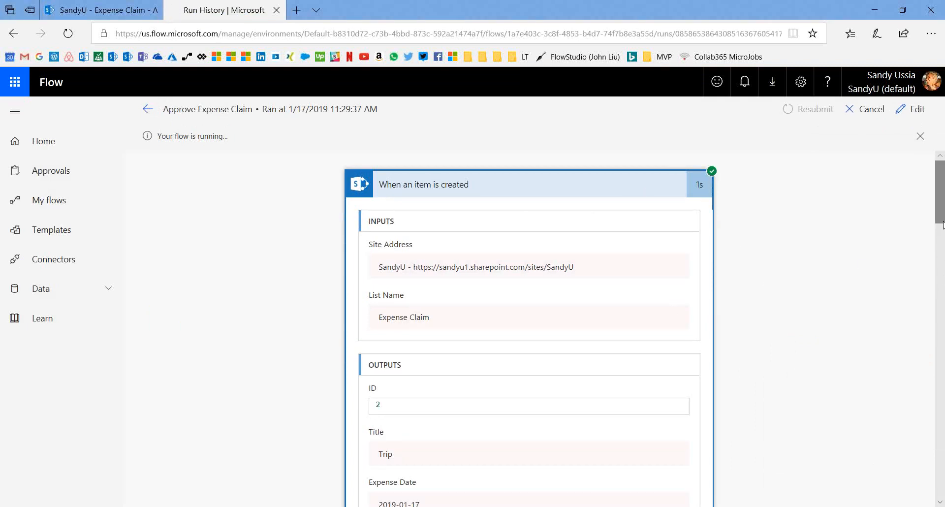
pyautogui.moveTo(942, 220)
pyautogui.mouseDown()
pyautogui.moveTo(944, 390)
pyautogui.moveTo(941, 204)
pyautogui.mouseUp()
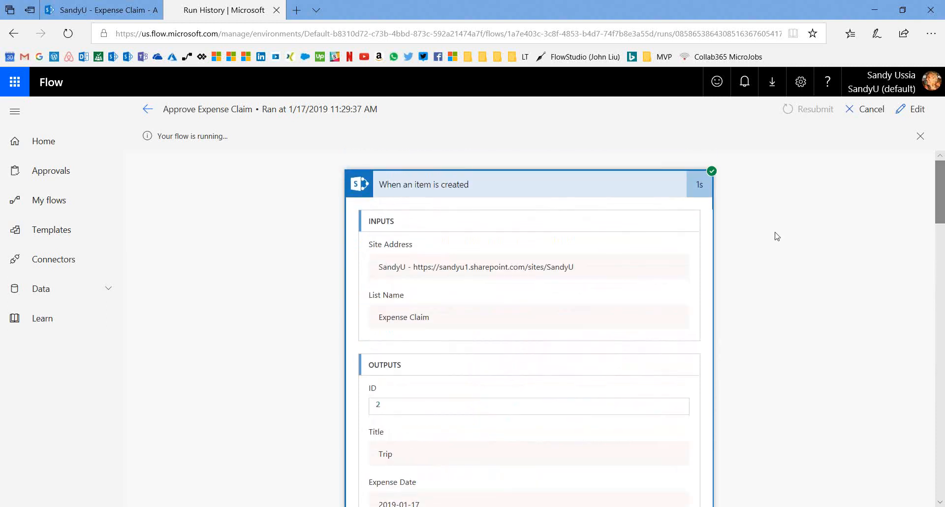
pyautogui.click(613, 191)
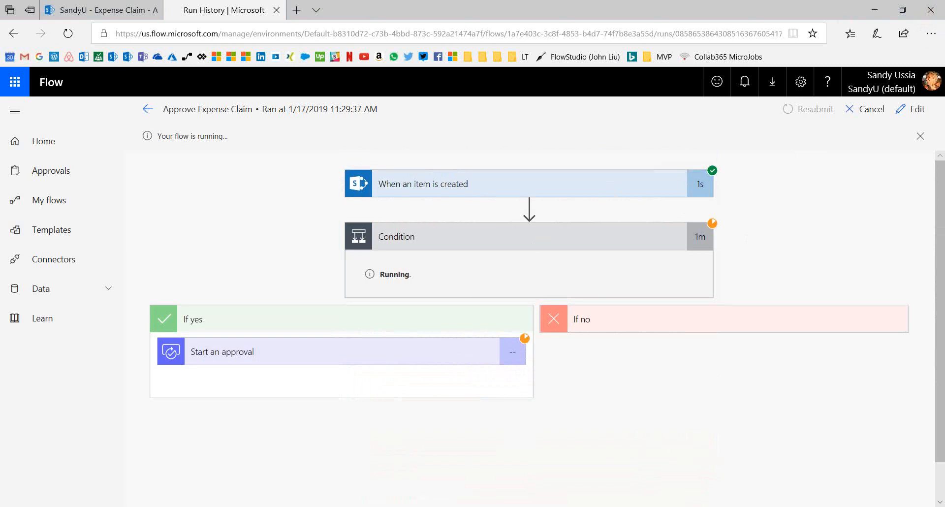
# Step: Switch to the approver's Outlook mailbox, open the "Please approve Trip" message and approve the request with the reason "fine"
pyautogui.click(379, 506)
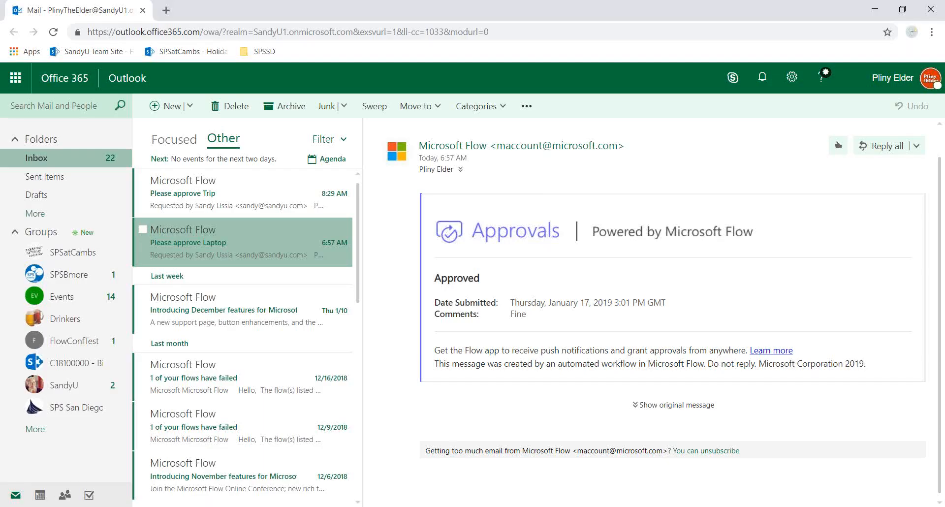
pyautogui.click(234, 199)
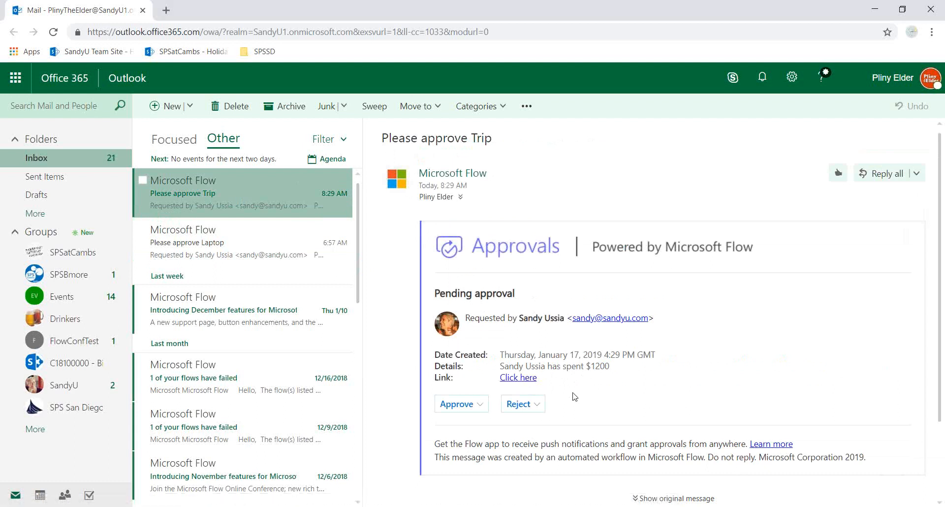
pyautogui.click(477, 407)
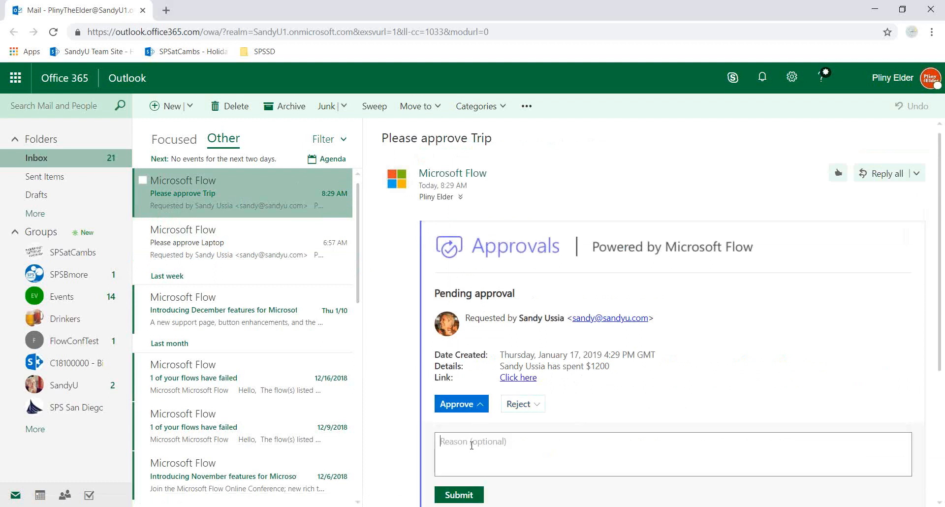
pyautogui.click(472, 446)
pyautogui.write('fine')
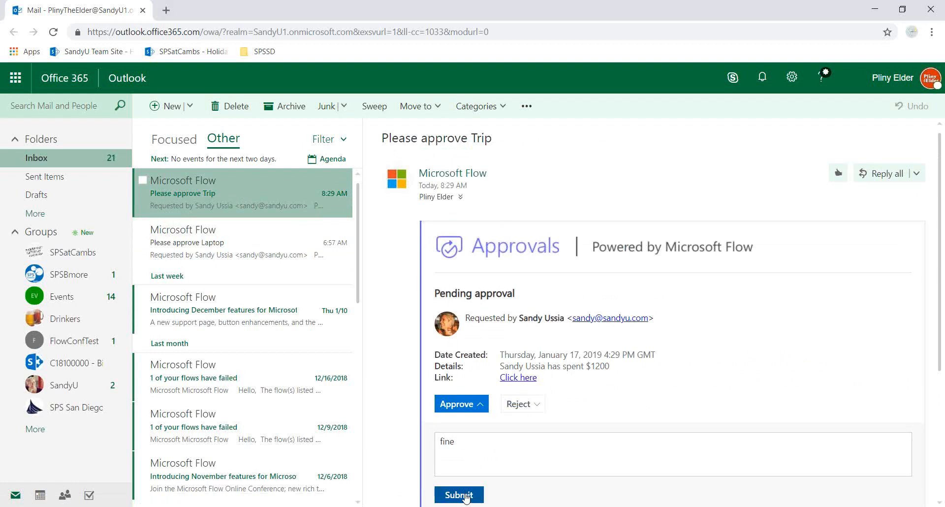
pyautogui.click(465, 496)
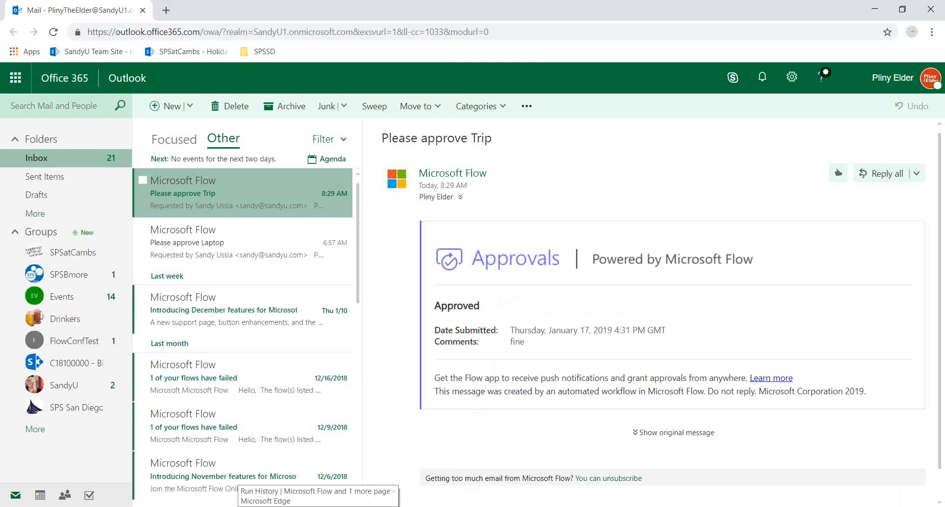
# Step: Return to the flow's run in Microsoft Edge and examine the outputs and inputs of its "Start an approval" action
pyautogui.click(278, 506)
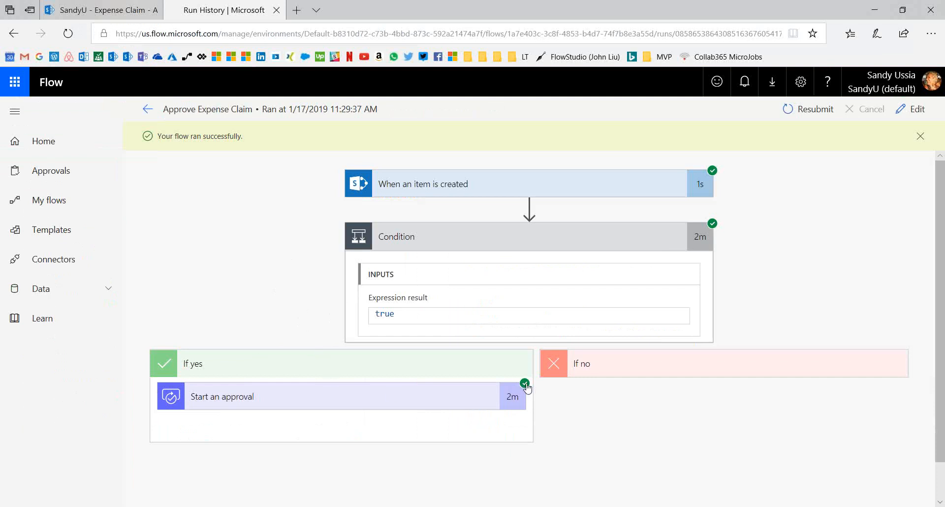
pyautogui.click(445, 403)
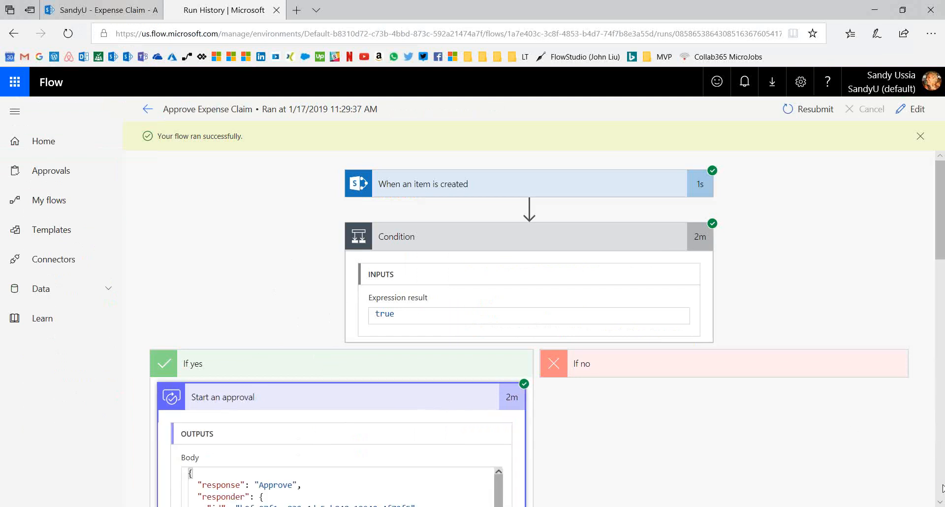
pyautogui.scroll(-5, 942, 499)
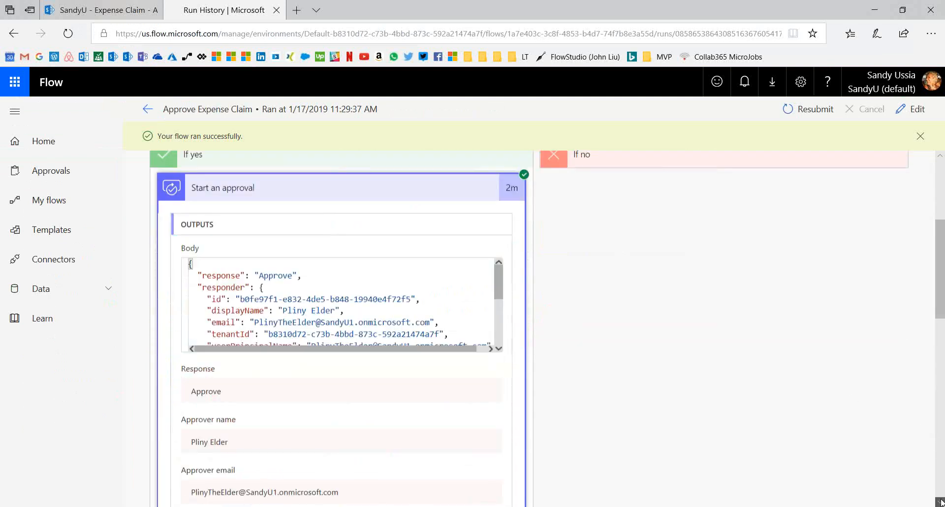
pyautogui.scroll(-6, 942, 502)
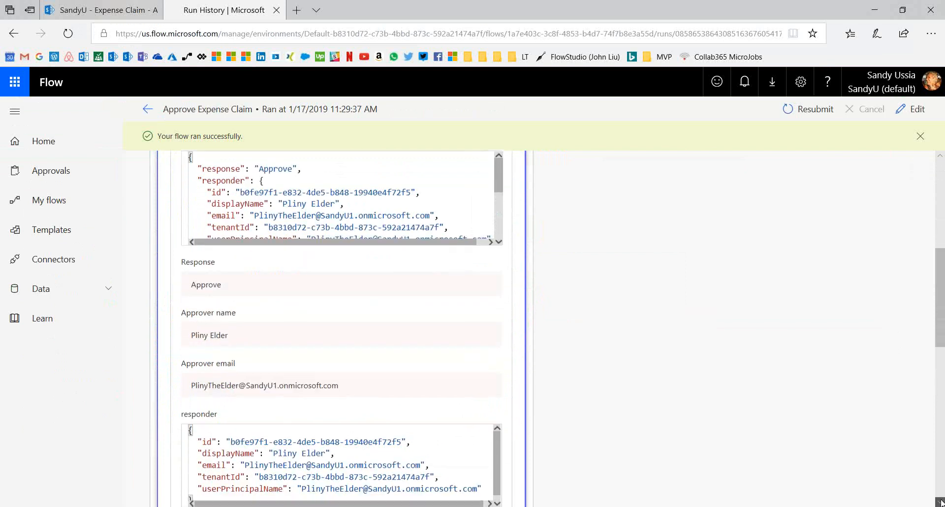
pyautogui.scroll(-5, 942, 502)
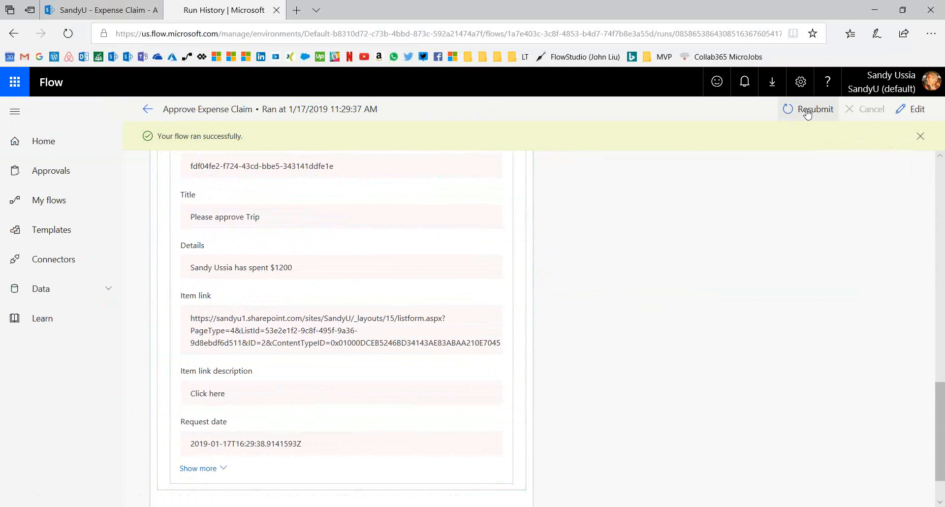
# Step: Open the Approve Expense Claim flow for editing and bring up its test options
pyautogui.click(904, 112)
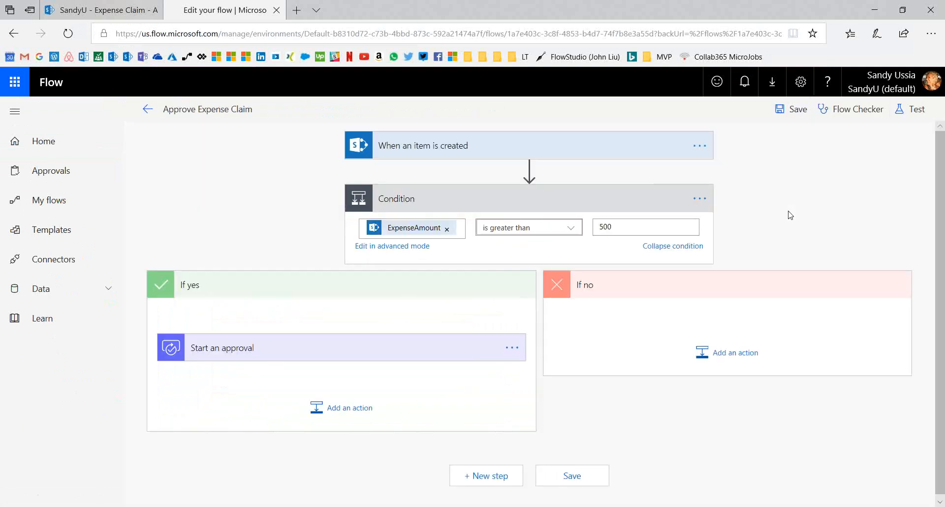
pyautogui.click(905, 114)
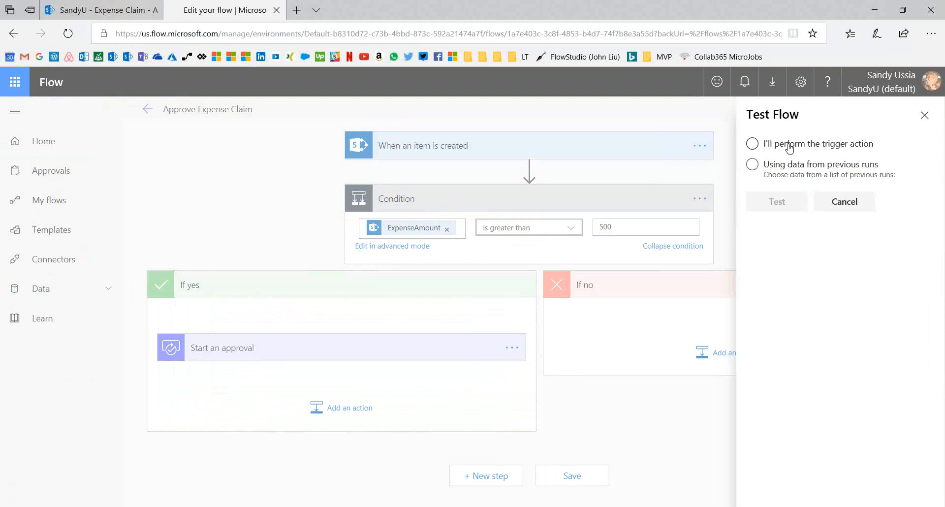
# Step: Select the data of the previous succeeded run for testing the flow, and cancel the test
pyautogui.click(753, 166)
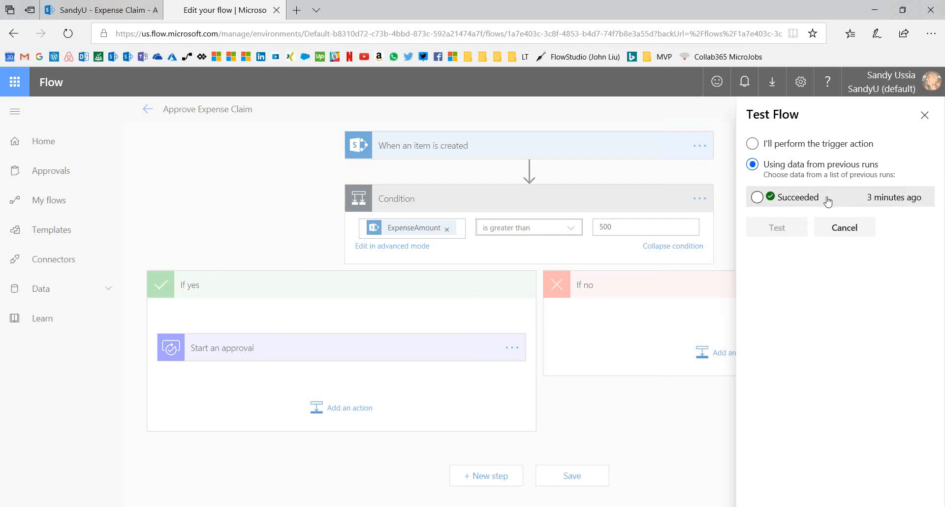
pyautogui.click(756, 197)
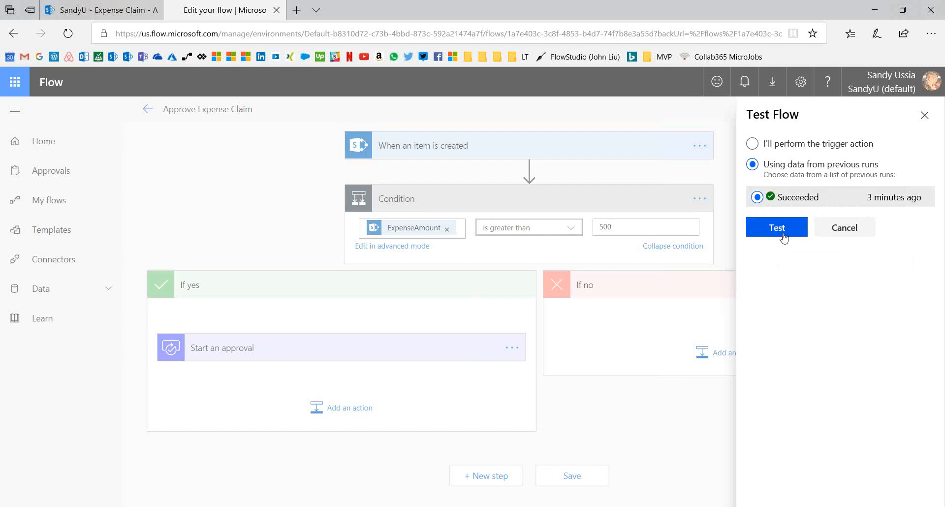
pyautogui.click(860, 225)
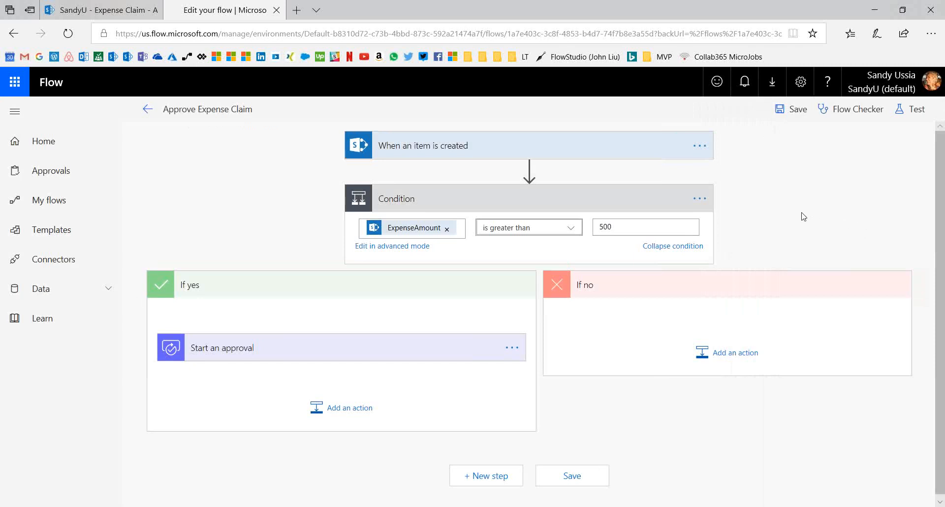
# Step: Expand the "When an item is created" trigger, read its online documentation, and return to the flow editor
pyautogui.click(628, 146)
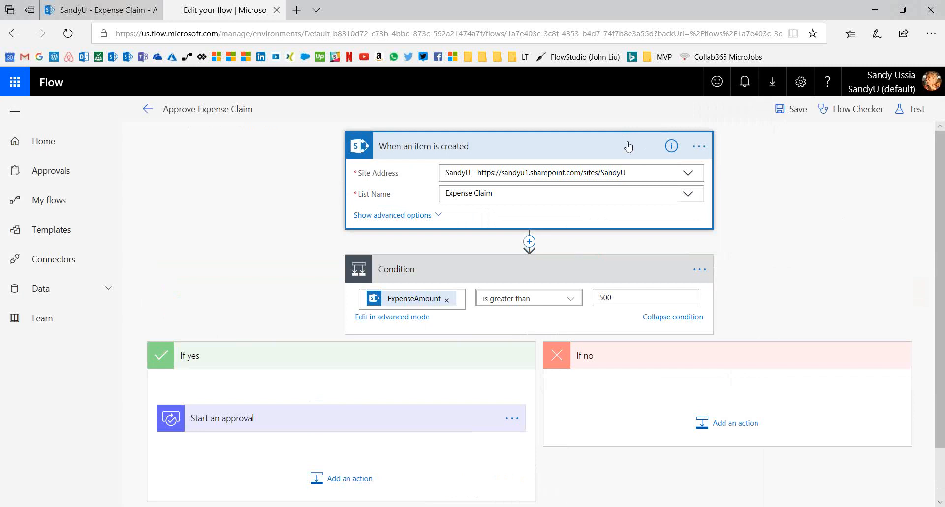
pyautogui.click(673, 146)
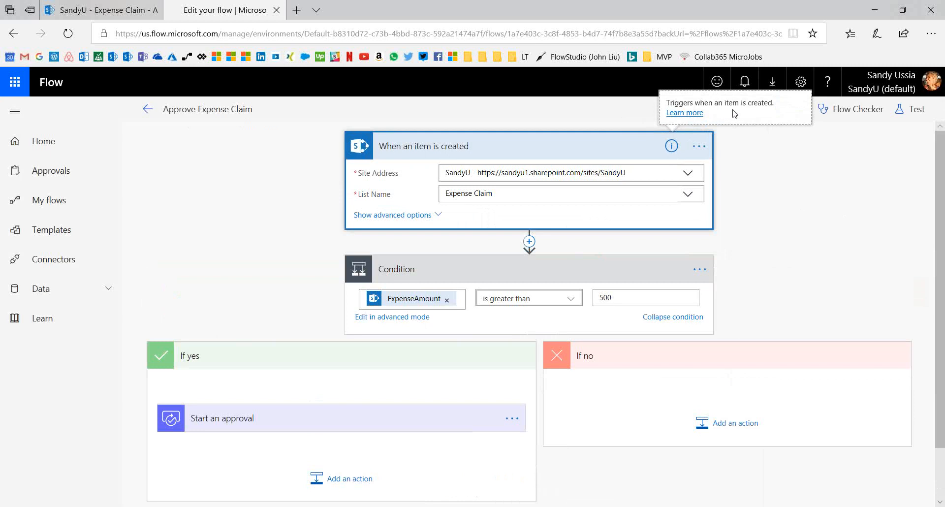
pyautogui.click(692, 116)
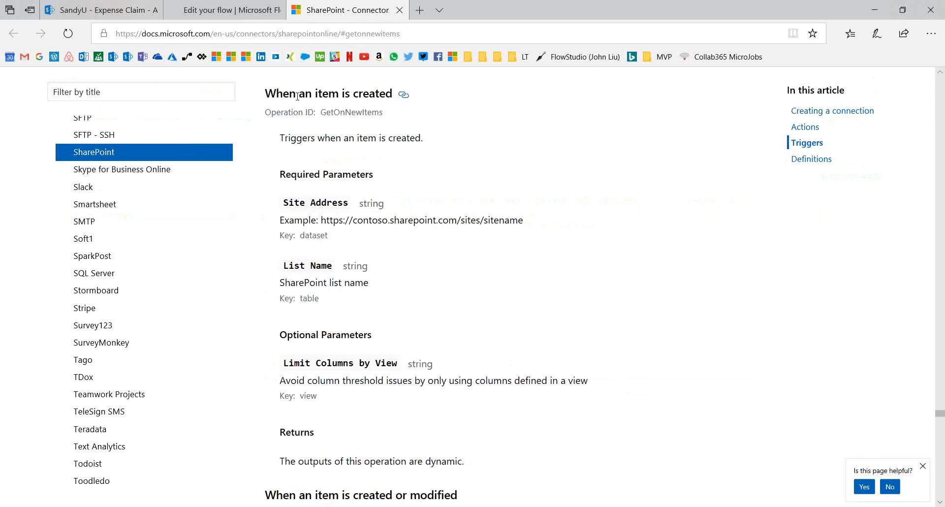
pyautogui.click(220, 15)
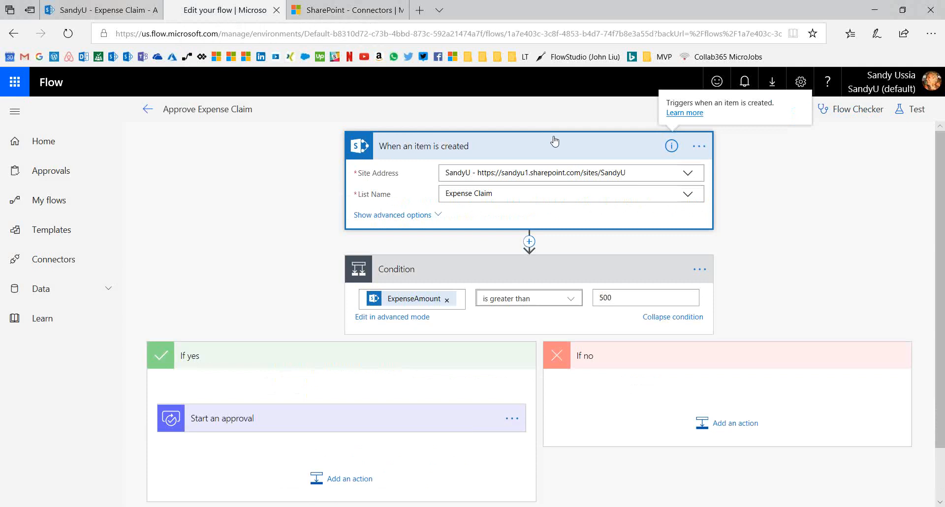
# Step: Review the command options and connections of the "When an item is created" trigger, collapsing and re-expanding it in between
pyautogui.click(698, 148)
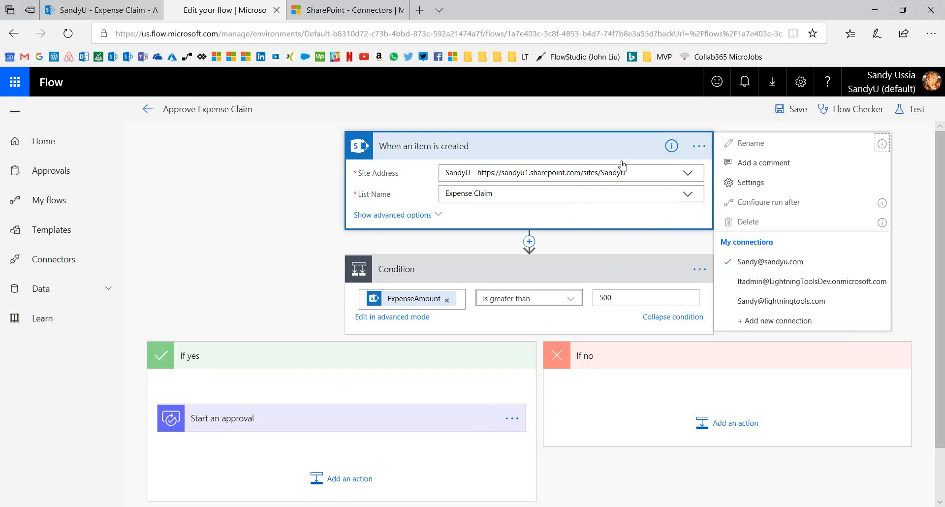
pyautogui.click(618, 148)
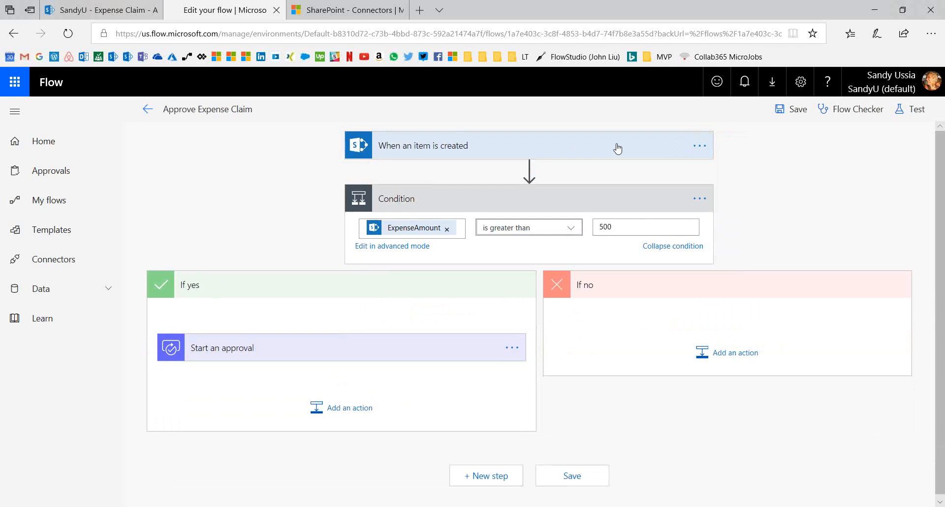
pyautogui.click(618, 149)
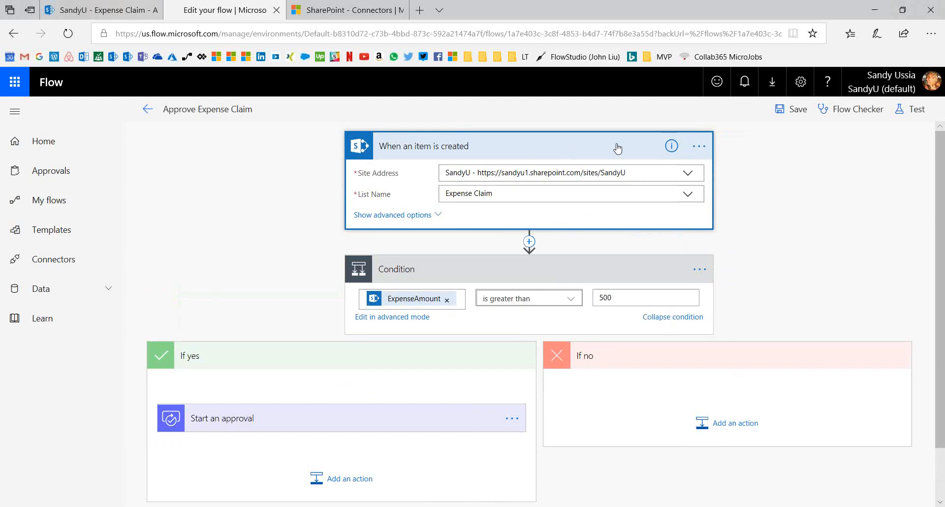
pyautogui.click(701, 148)
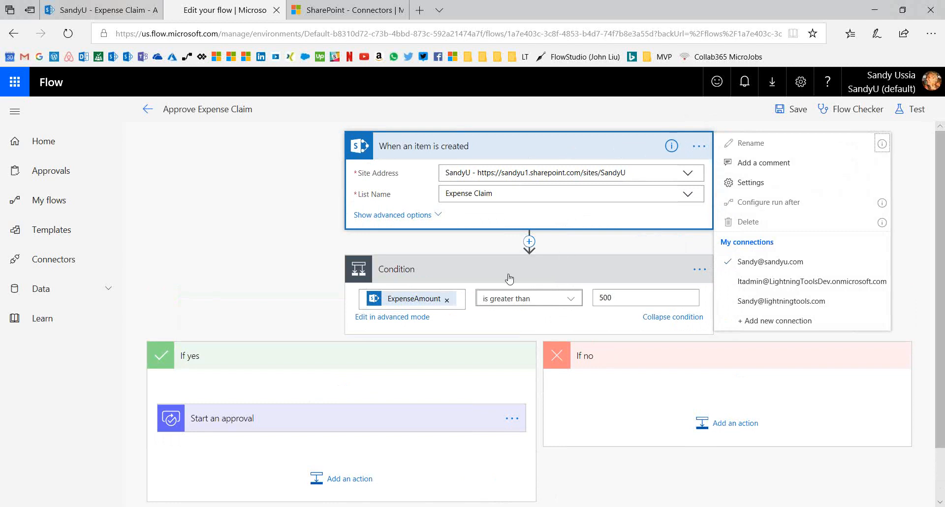
# Step: Examine the expression functions available for the condition's comparison value, including the full list of math functions
pyautogui.click(634, 302)
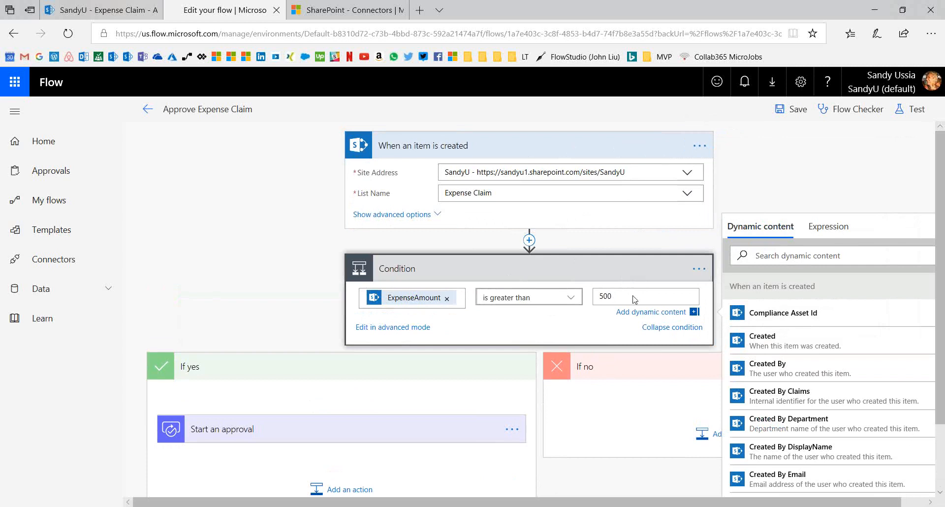
pyautogui.click(832, 231)
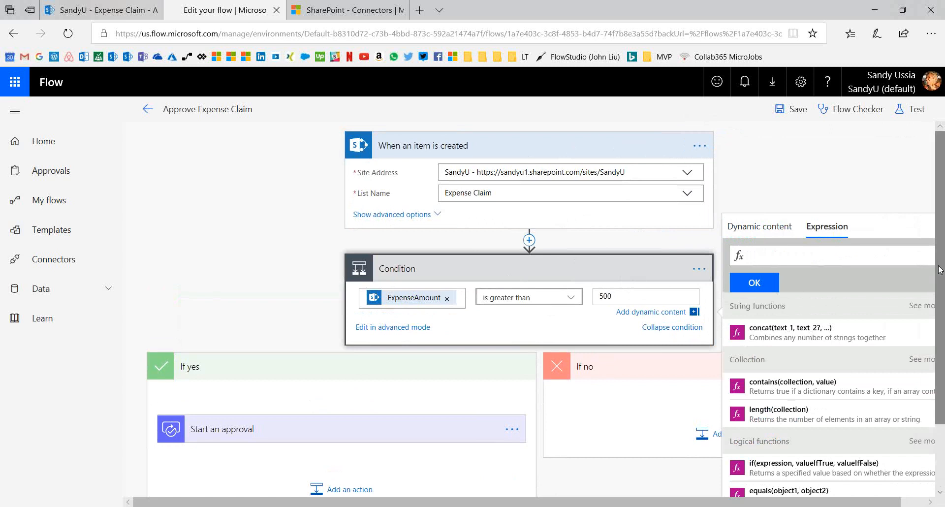
pyautogui.moveTo(940, 270); pyautogui.dragTo(941, 319)
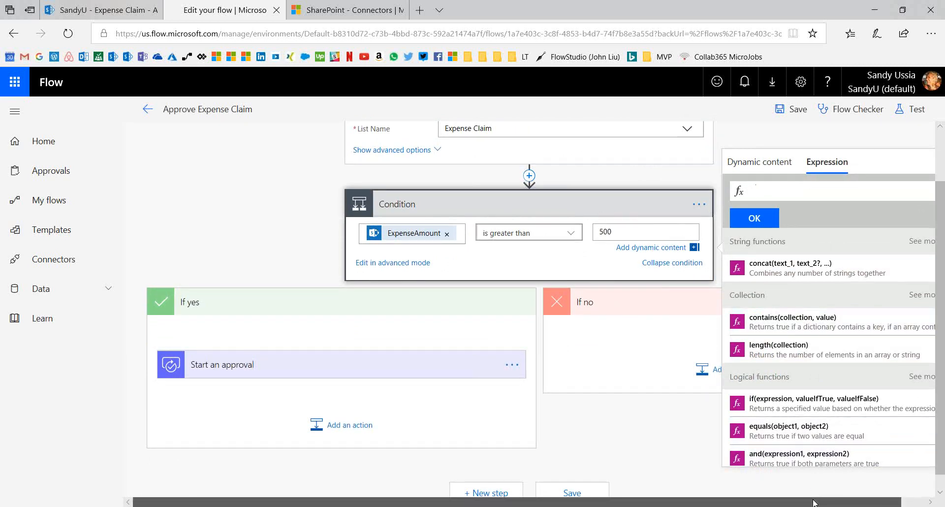
pyautogui.moveTo(813, 502); pyautogui.dragTo(837, 502)
pyautogui.scroll(-1, 934, 279)
pyautogui.moveTo(933, 278); pyautogui.dragTo(932, 335)
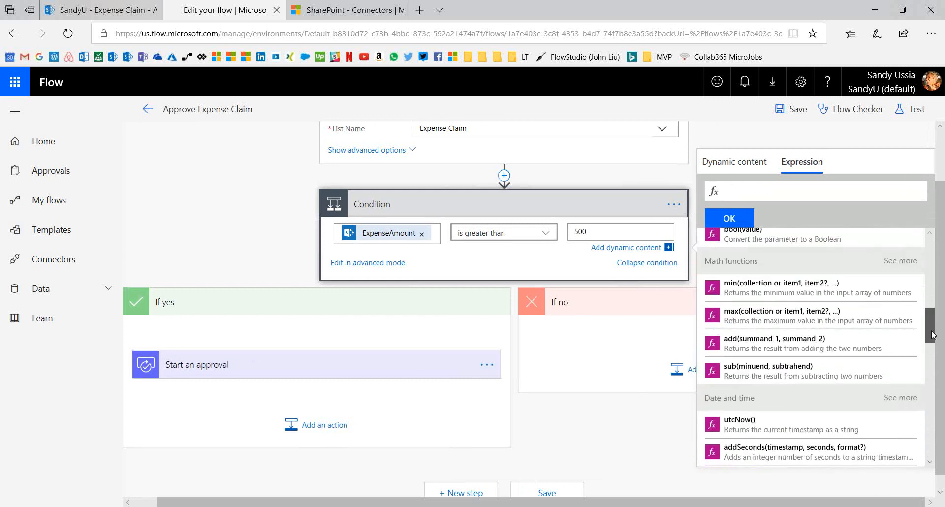
pyautogui.click(895, 261)
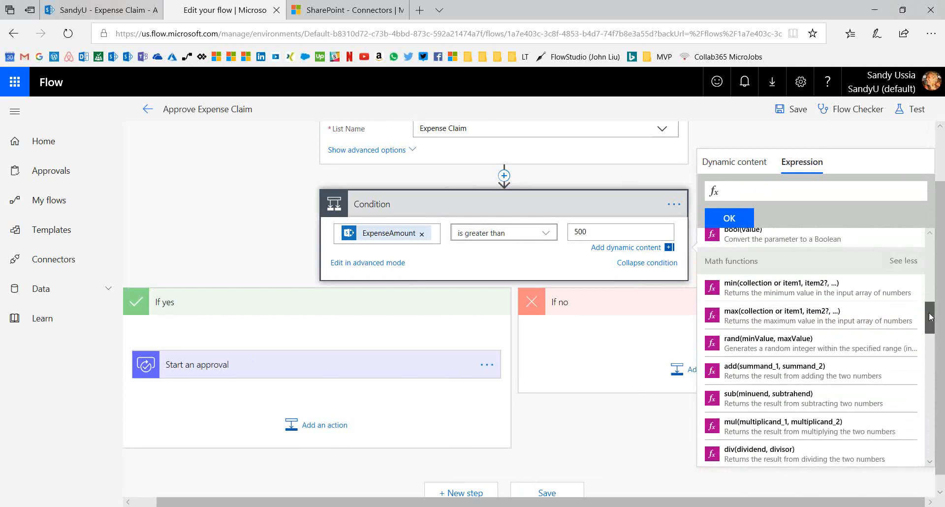
pyautogui.moveTo(930, 308); pyautogui.dragTo(929, 244)
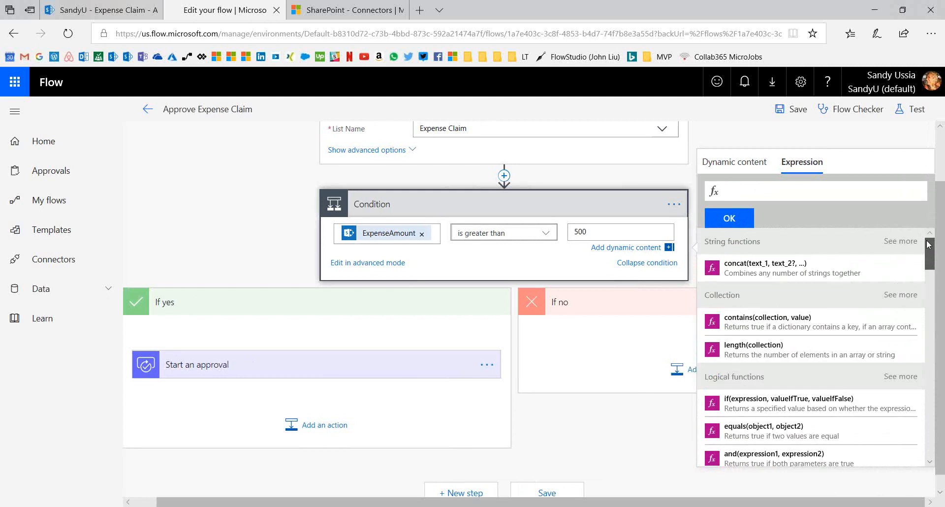
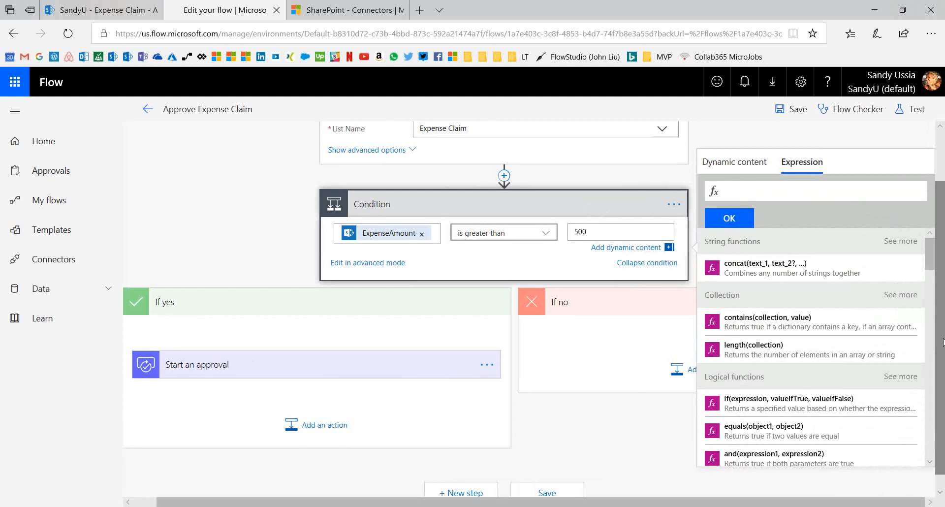
# Step: Review the settings of the "When an item is created" trigger, and cancel without changing them
pyautogui.moveTo(944, 343); pyautogui.dragTo(943, 289)
pyautogui.click(715, 179)
pyautogui.click(700, 147)
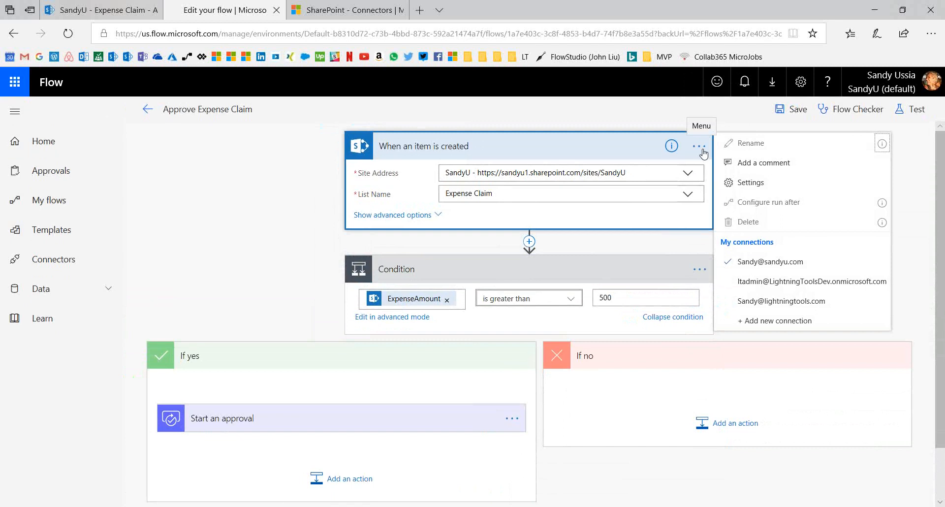
pyautogui.click(747, 184)
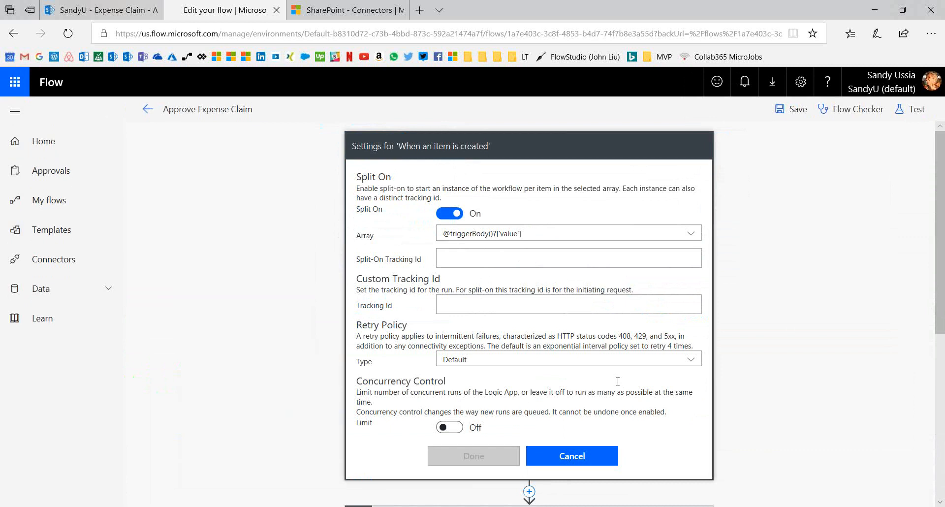
pyautogui.click(595, 455)
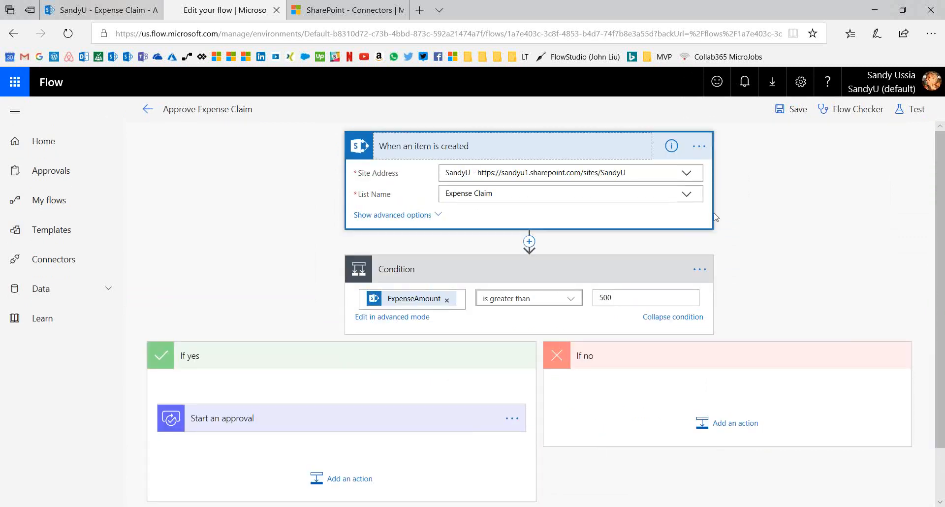
# Step: Compare the connections used by the "When an item is created" trigger and the "Start an approval" action
pyautogui.click(699, 148)
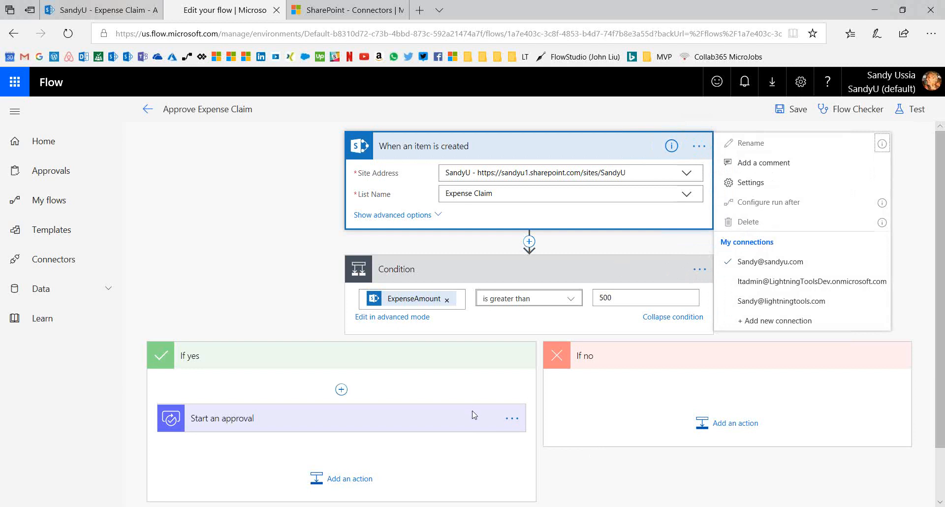
pyautogui.click(512, 418)
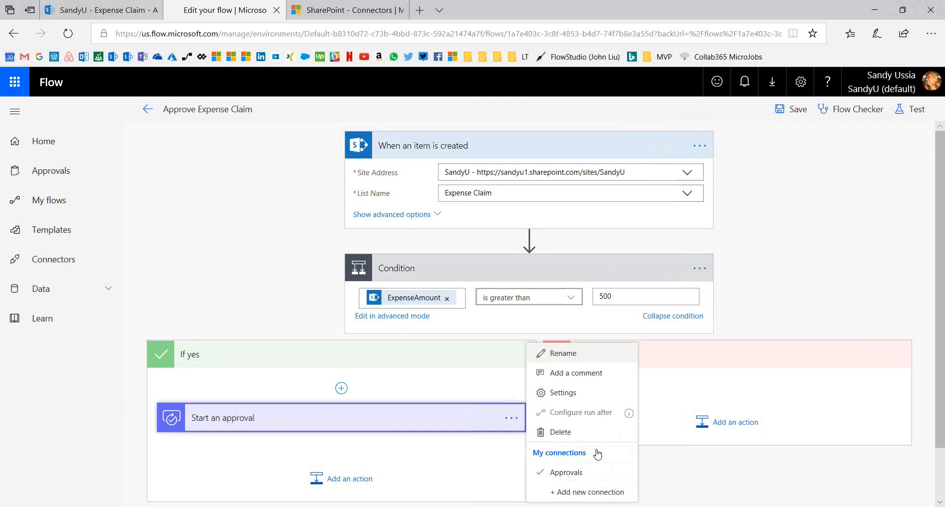
pyautogui.click(699, 148)
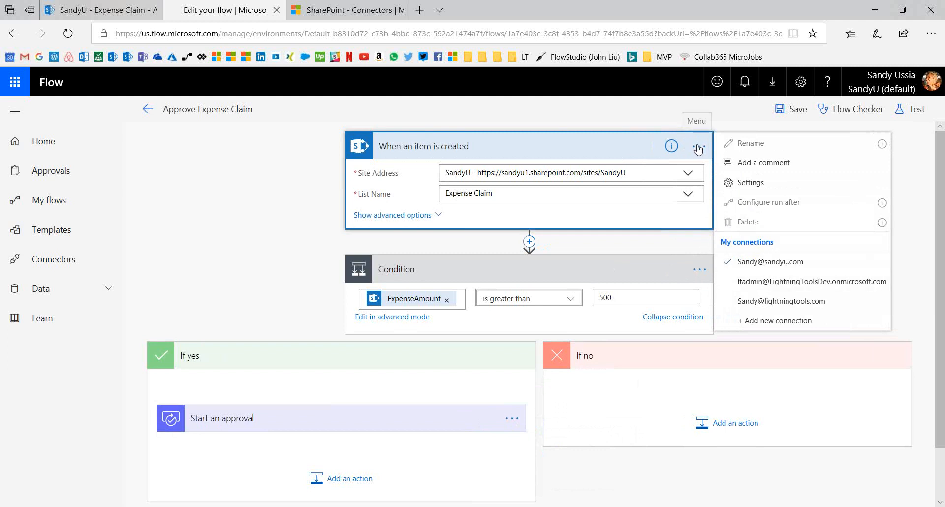
pyautogui.click(699, 148)
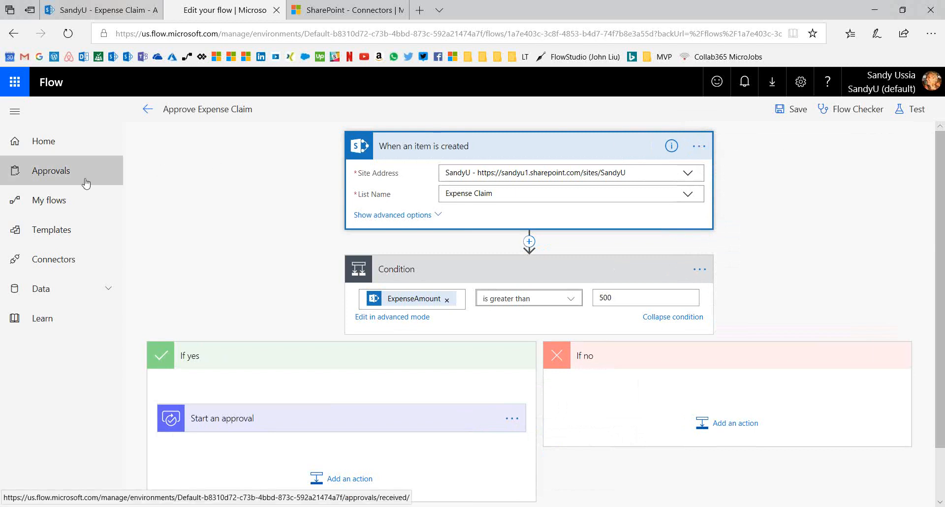
# Step: Go to the overview of all flows, view the team flows, and return to the personal flows
pyautogui.click(68, 206)
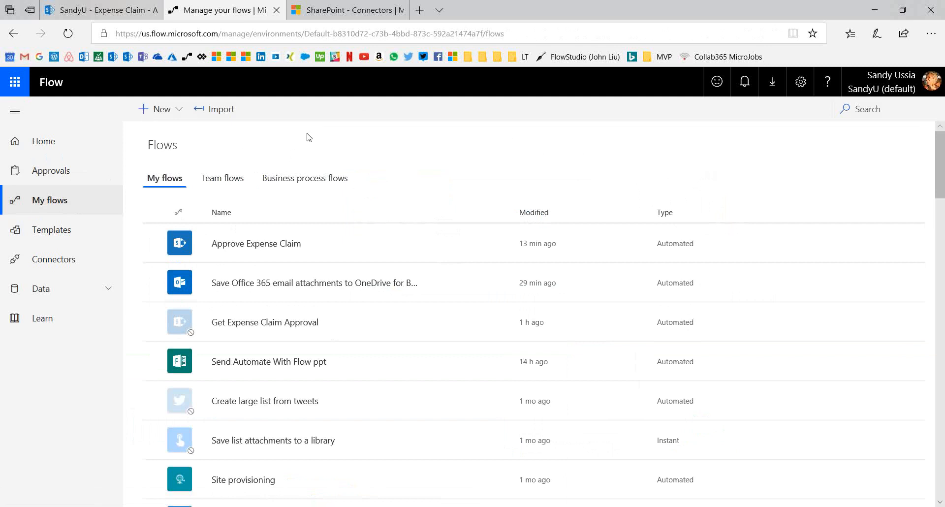
pyautogui.click(228, 181)
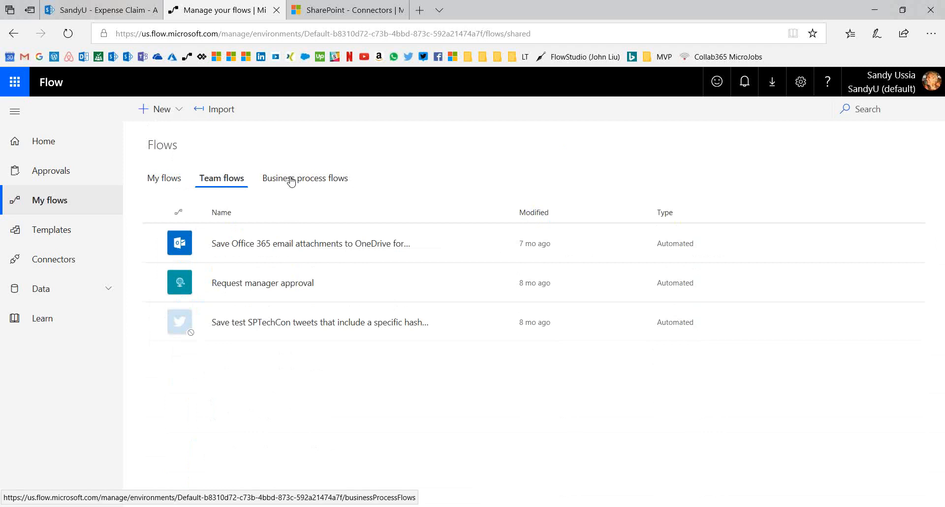
pyautogui.click(165, 181)
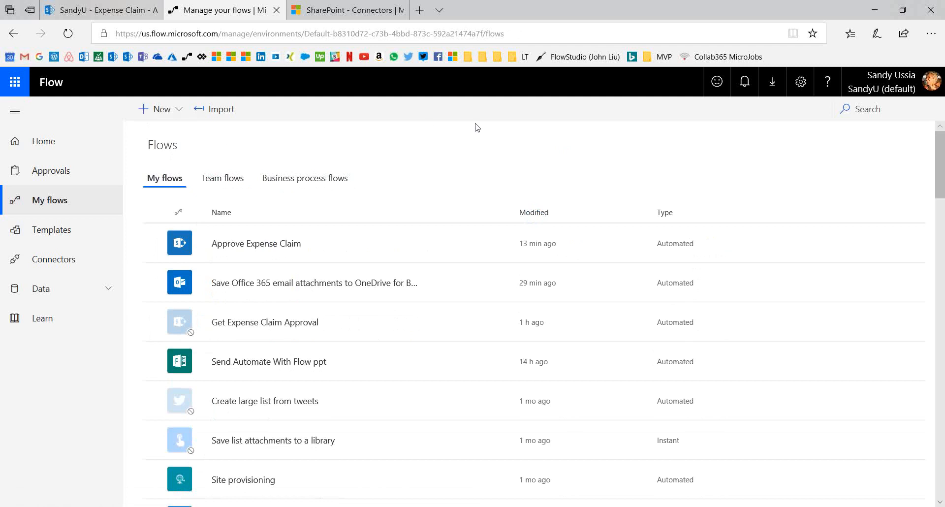
# Step: Search the personal flows for "email", and clear the search
pyautogui.click(865, 109)
pyautogui.write('email')
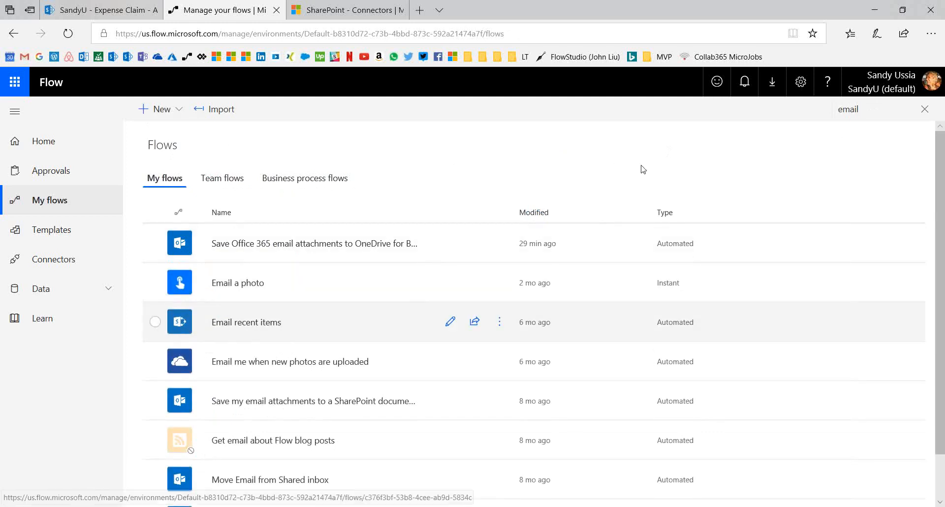
pyautogui.moveTo(872, 109); pyautogui.dragTo(825, 121)
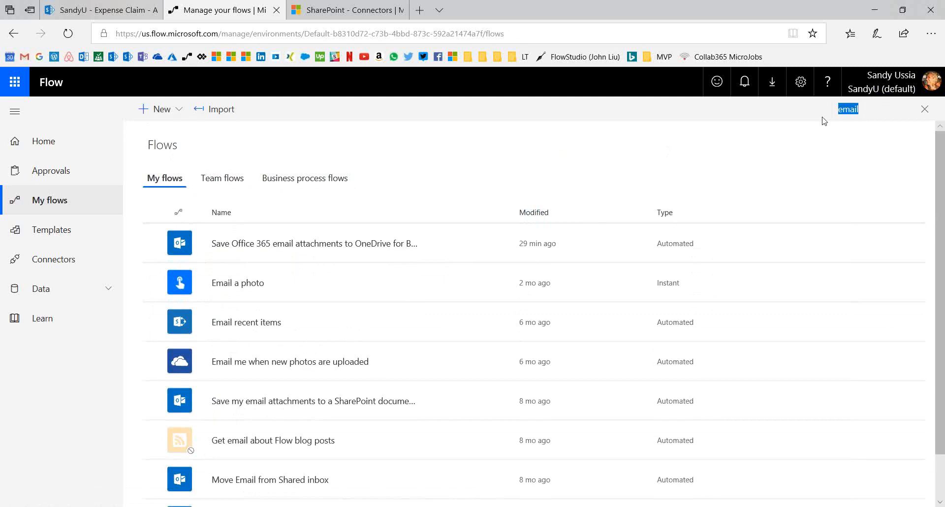
pyautogui.press('BackSpace')
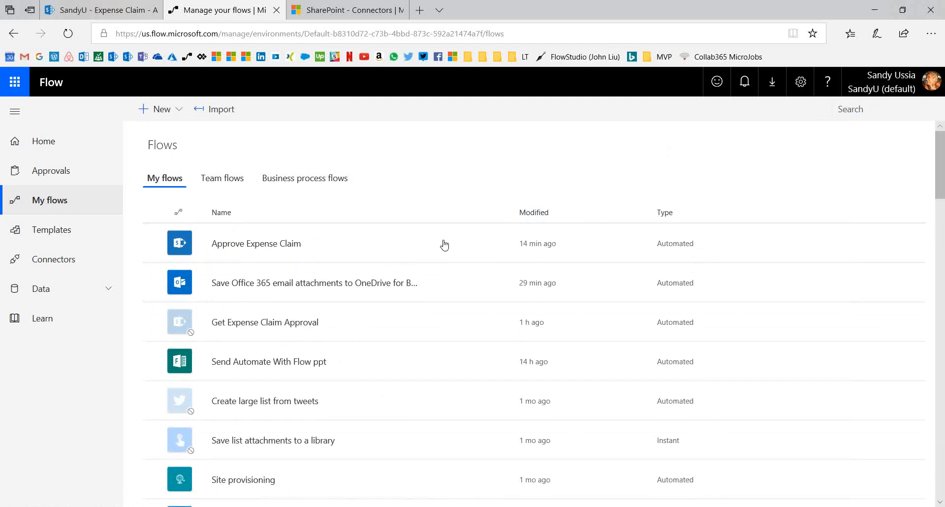
# Step: Start exporting the Approve Expense Claim flow as a package (.zip)
pyautogui.moveTo(485, 249)
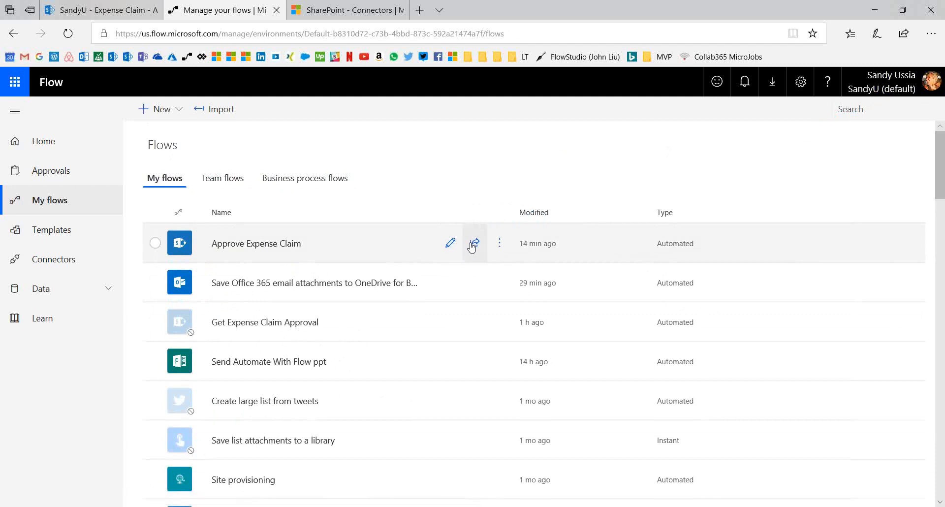
pyautogui.click(500, 245)
pyautogui.click(500, 245)
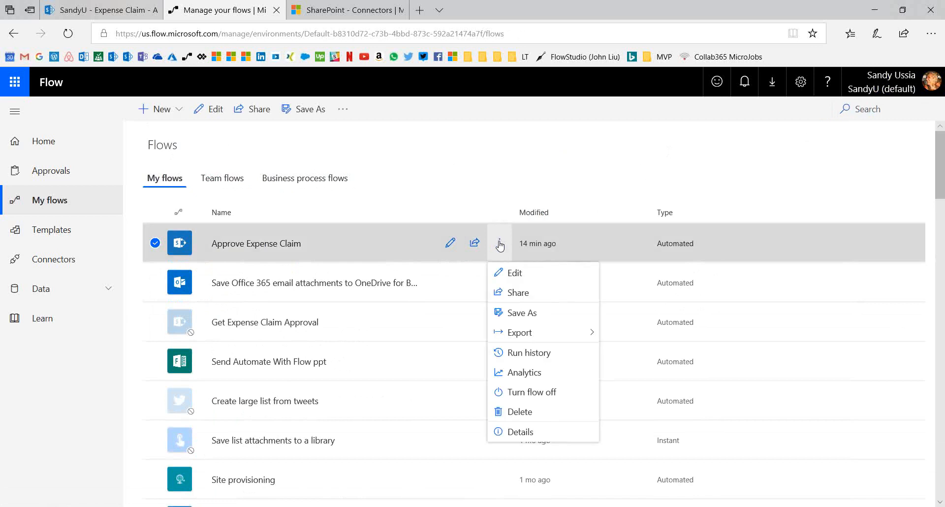
pyautogui.moveTo(522, 334)
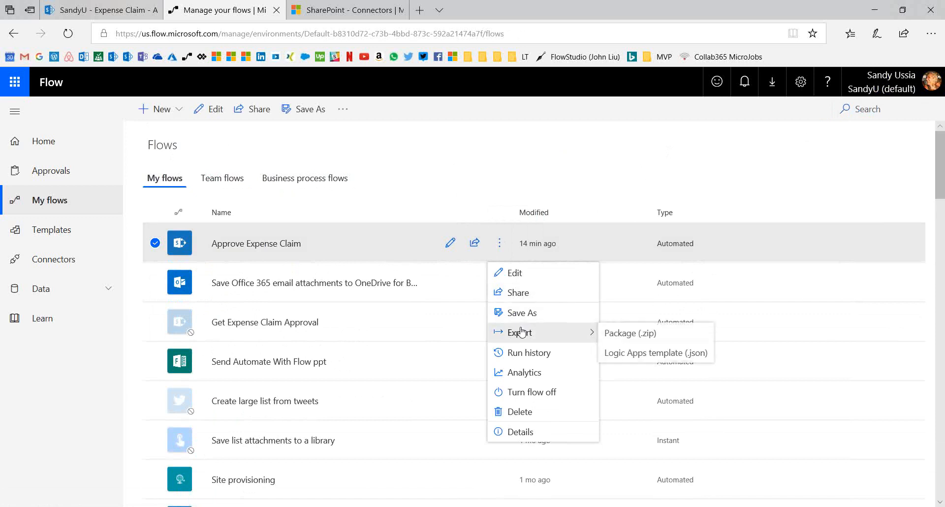
pyautogui.click(619, 335)
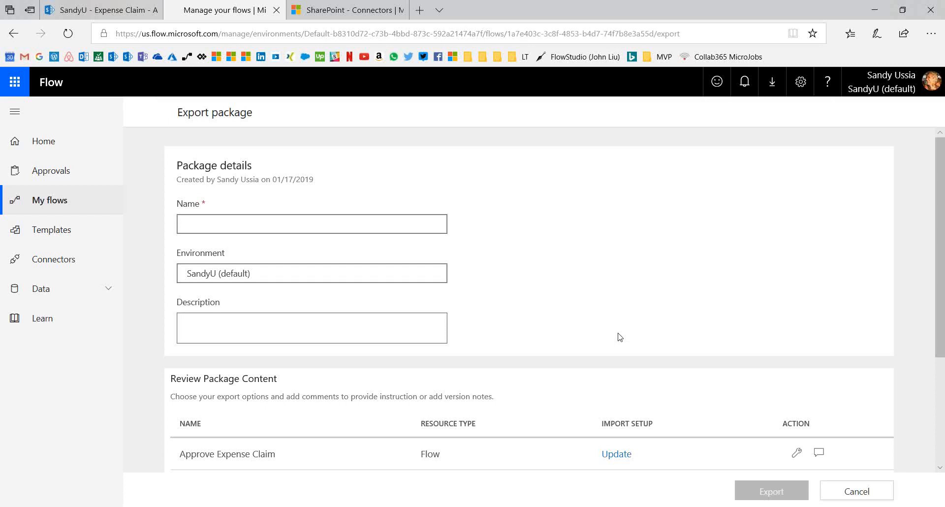
# Step: Review the package details and related resources for exporting the Approve Expense Claim flow, and cancel the export
pyautogui.click(412, 223)
pyautogui.moveTo(943, 235); pyautogui.dragTo(943, 342)
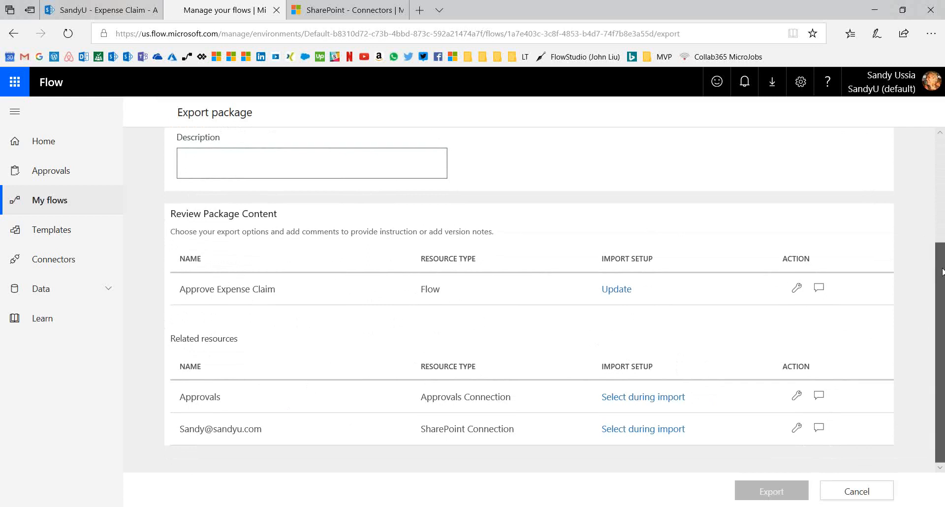
pyautogui.scroll(3, 942, 272)
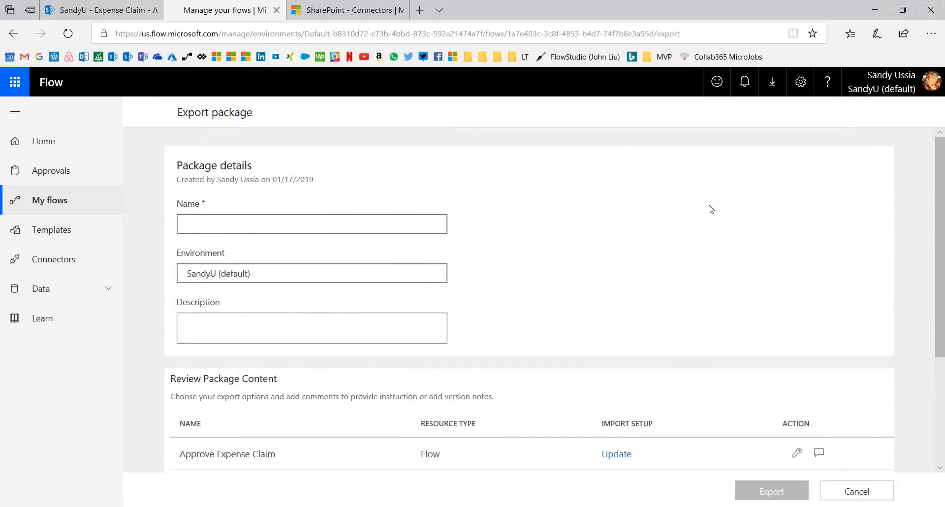
pyautogui.click(864, 492)
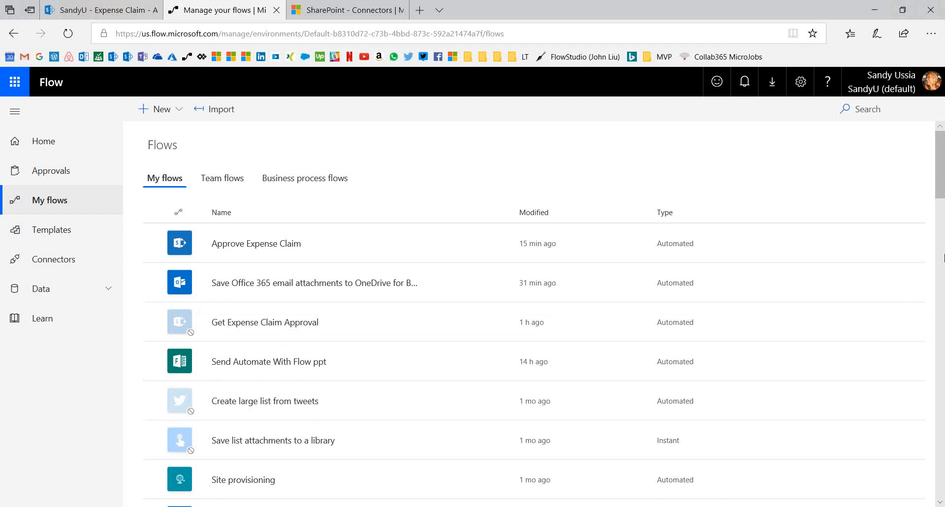
# Step: View the analytics of the "LT Outlook calendar to Google Calendar" flow, and show the commands available for Approve Expense Claim
pyautogui.scroll(-2, 941, 256)
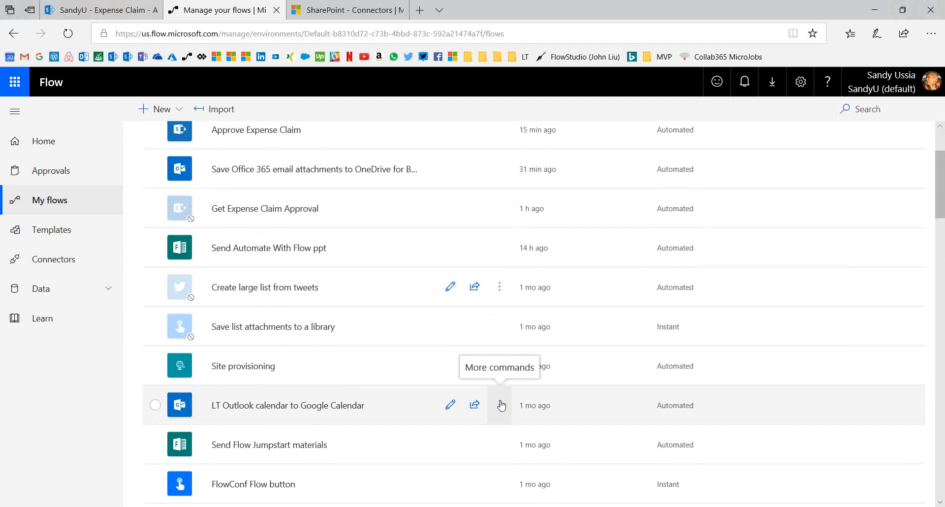
pyautogui.click(501, 405)
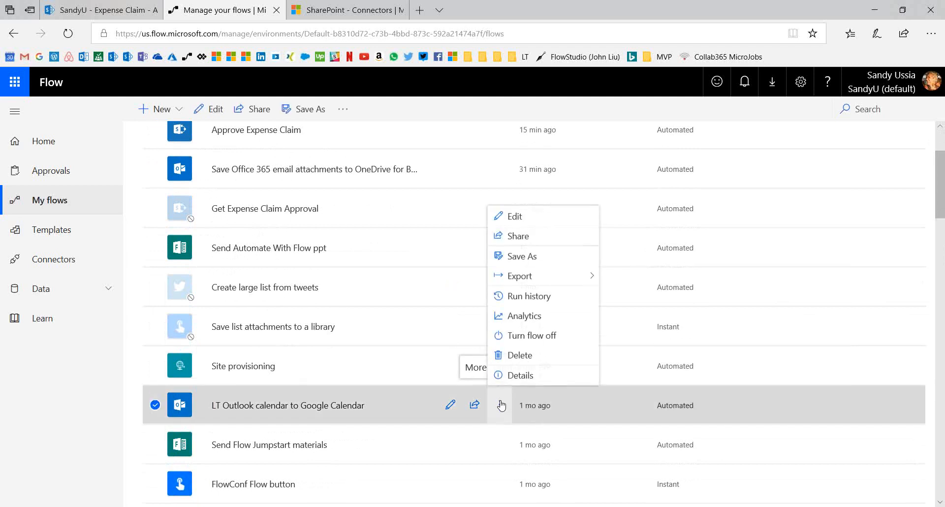
pyautogui.click(525, 319)
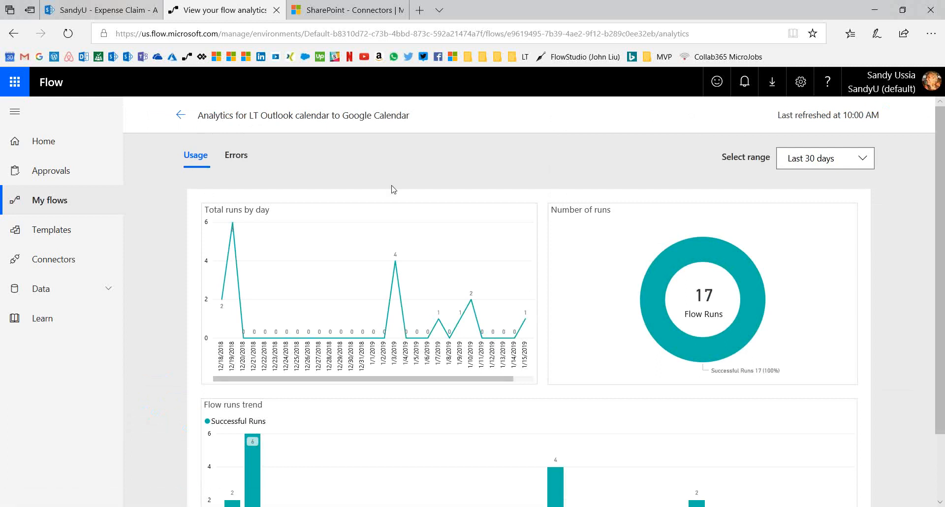
pyautogui.click(179, 117)
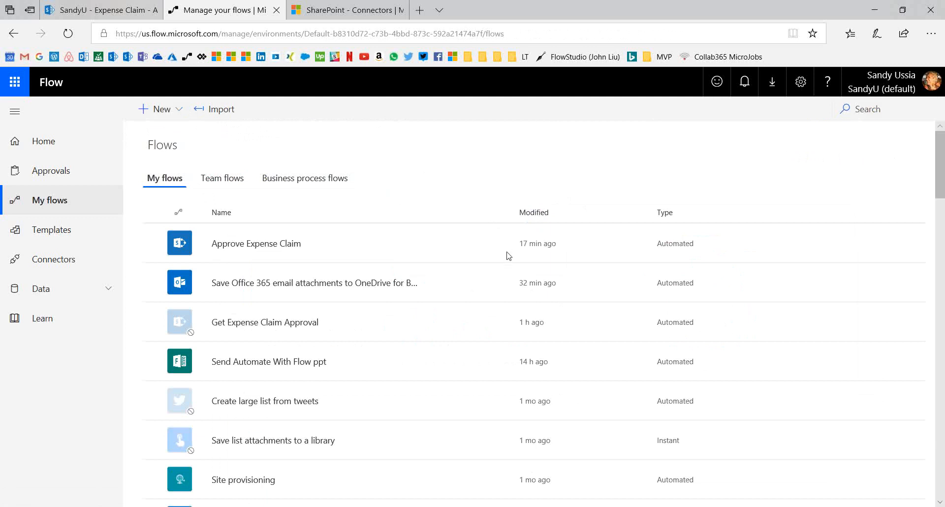
pyautogui.moveTo(507, 256)
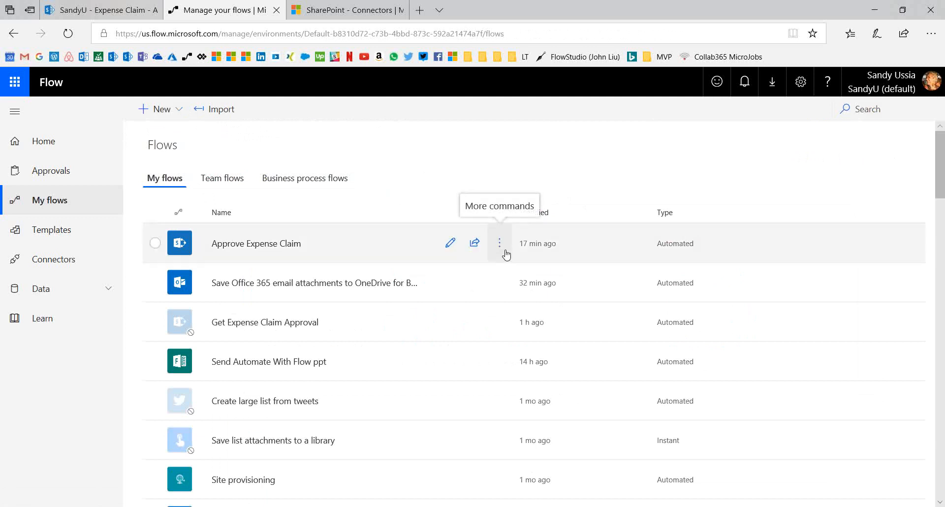
pyautogui.click(506, 254)
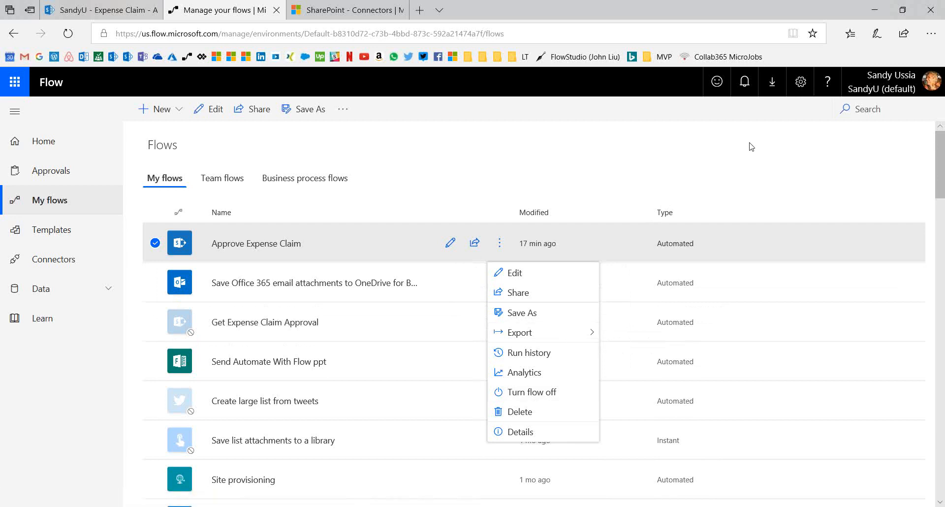
# Step: Go to the Flow Admin Center and view the flows among the default environment's resources
pyautogui.click(801, 82)
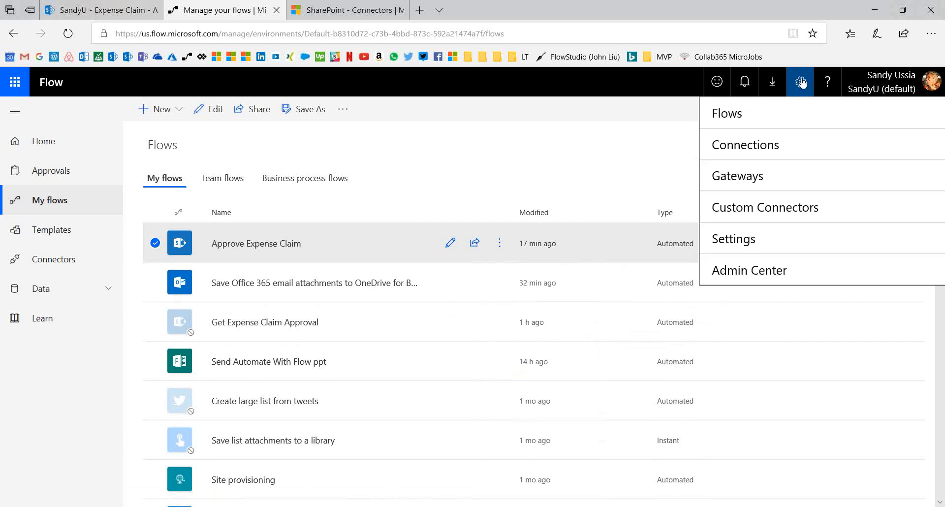
pyautogui.click(773, 267)
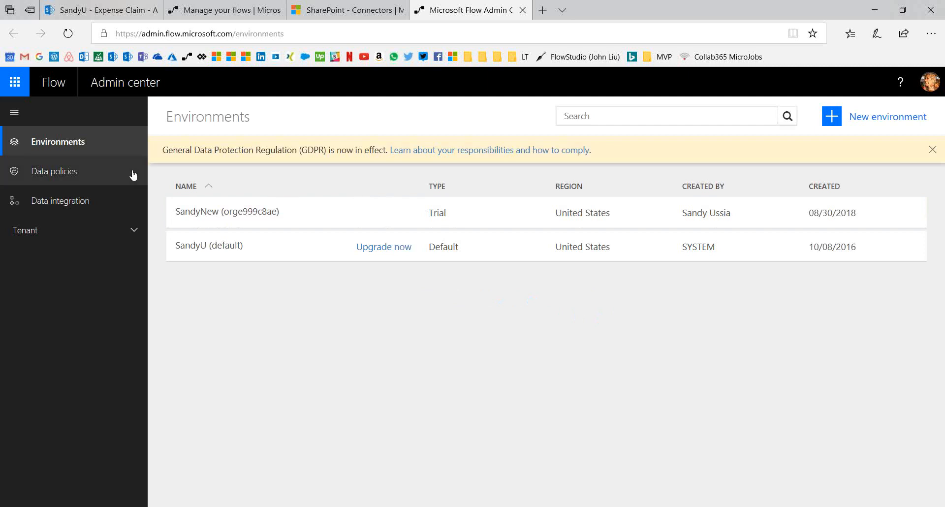
pyautogui.click(227, 248)
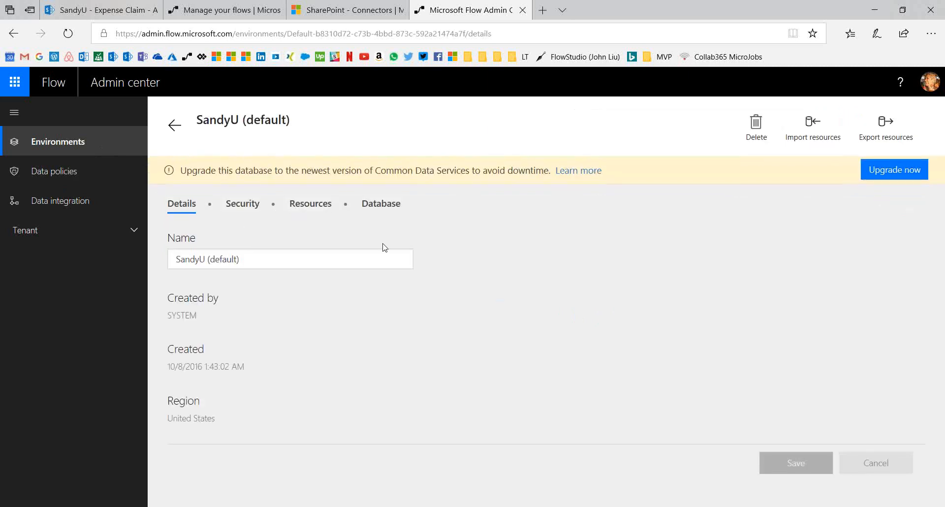
pyautogui.click(304, 210)
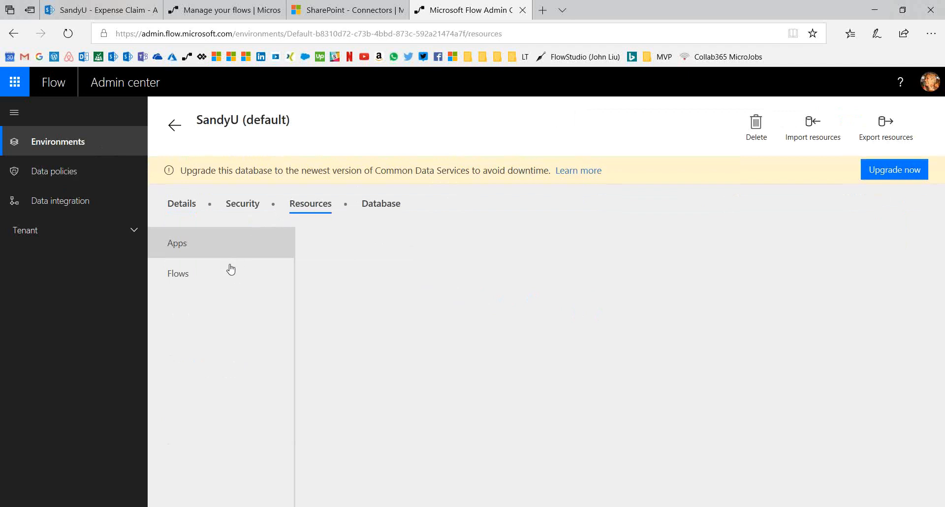
pyautogui.click(180, 276)
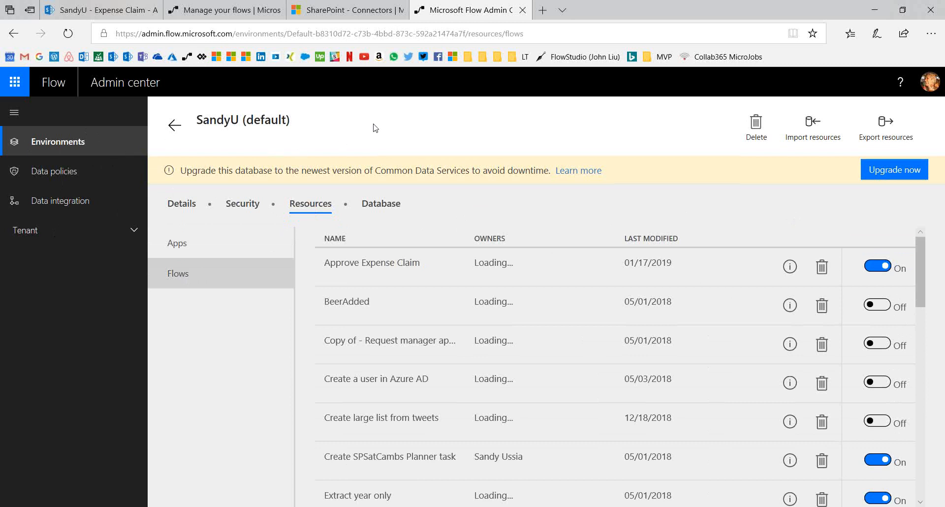
pyautogui.click(228, 20)
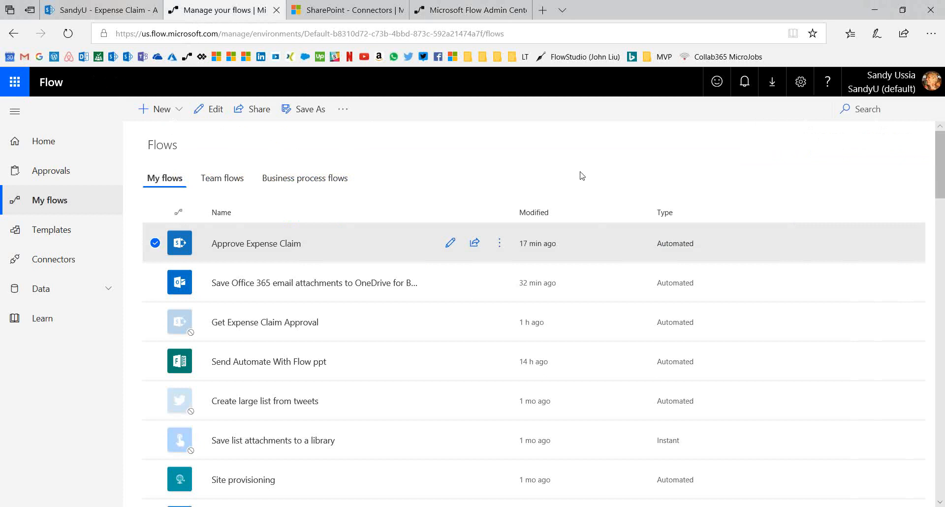
pyautogui.hotkey('alt', 'Tab')
pyautogui.hotkey('alt', 'Tab')
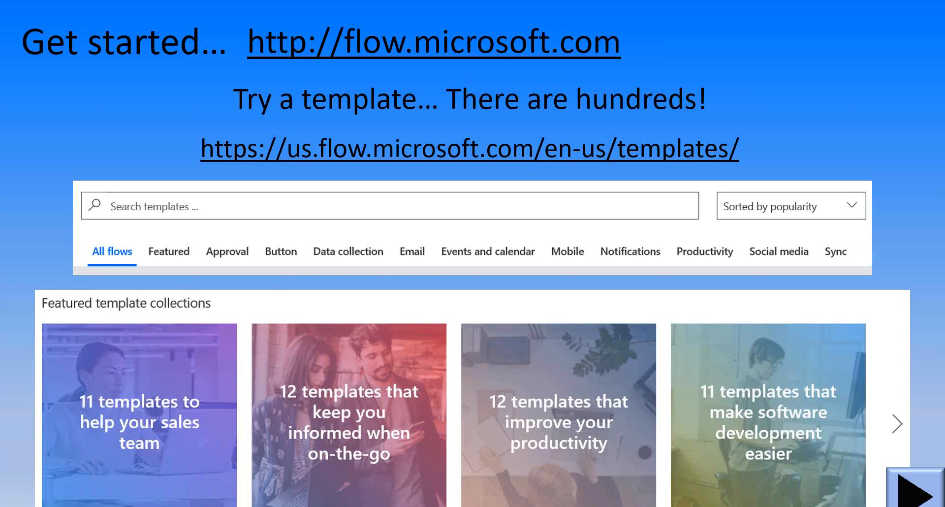
pyautogui.press('Right')
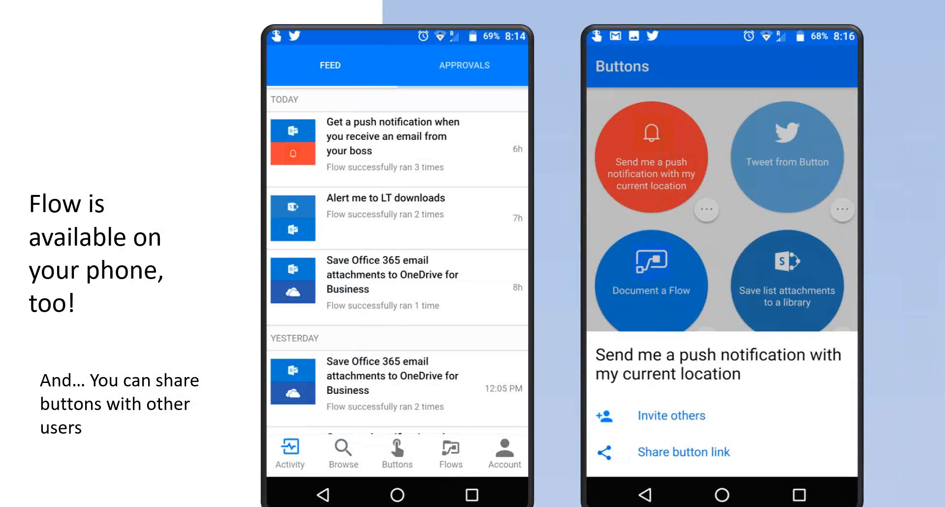
pyautogui.click(759, 455)
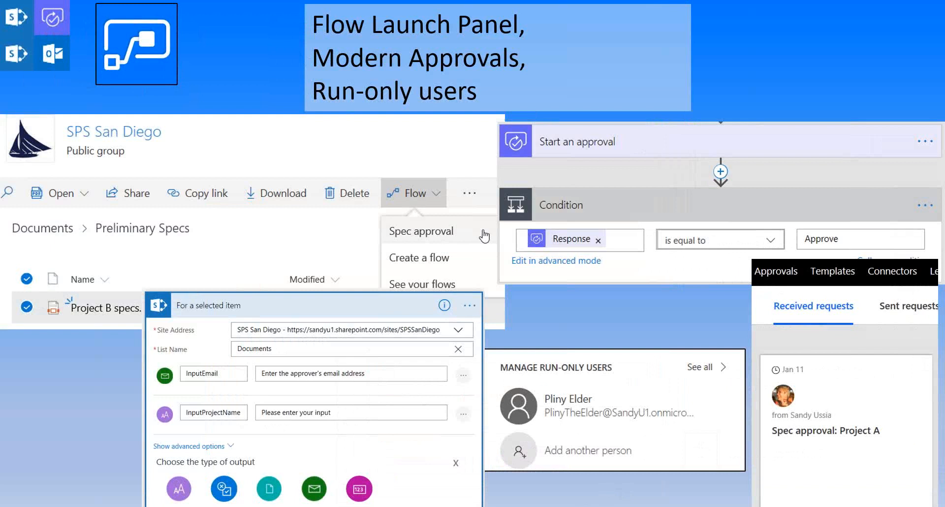
# Step: Switch to the Expense Claim list in SharePoint and review the Expense Date email reminder flow options without creating it
pyautogui.hotkey('alt', 'Tab')
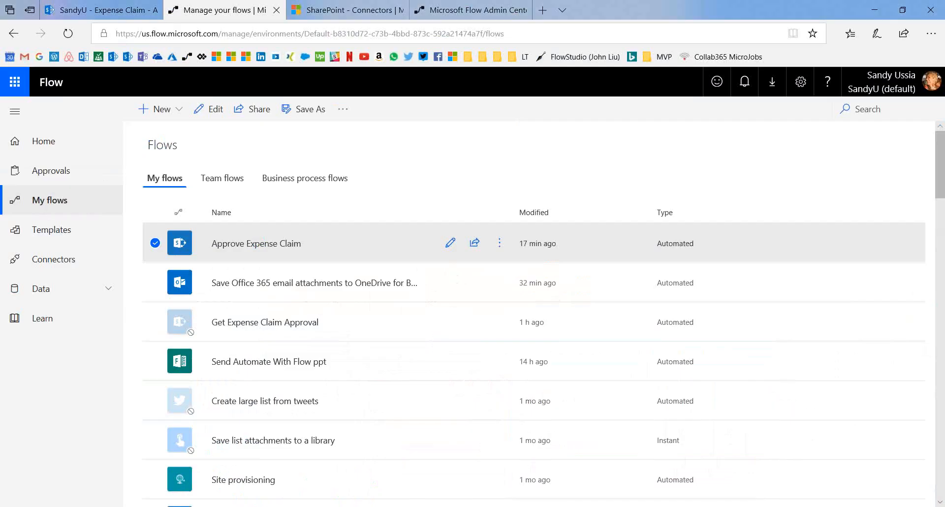
pyautogui.click(99, 12)
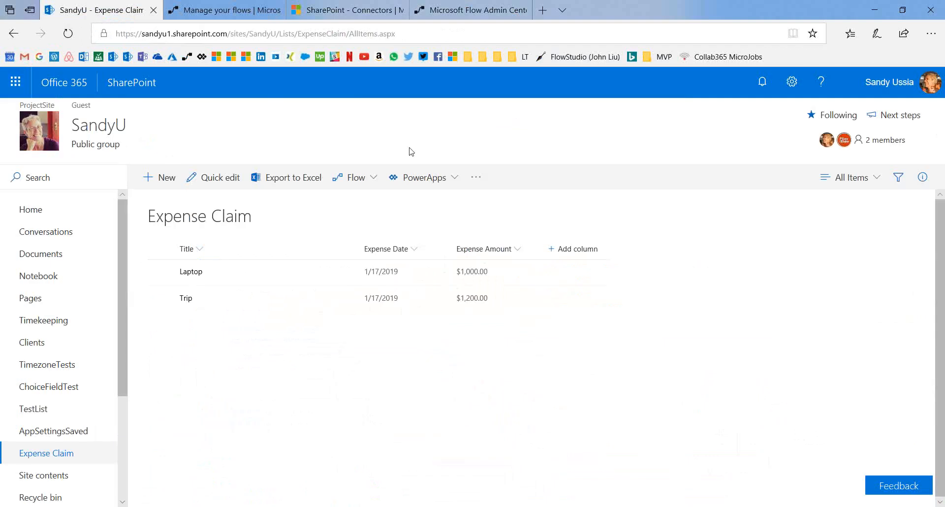
pyautogui.click(374, 182)
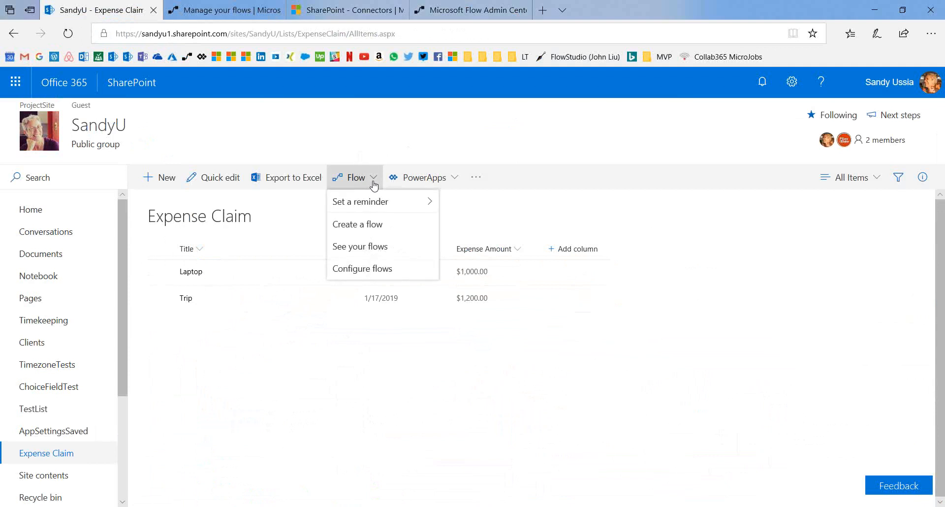
pyautogui.moveTo(374, 207)
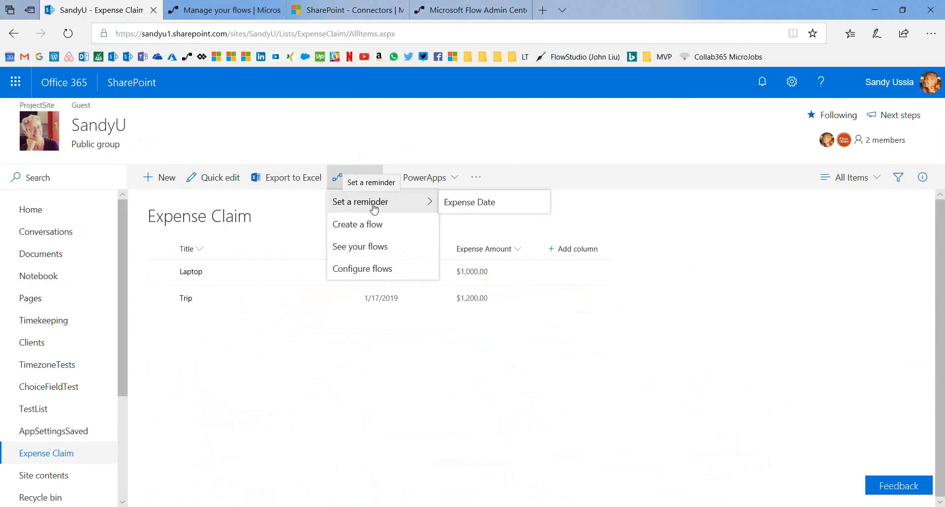
pyautogui.click(471, 203)
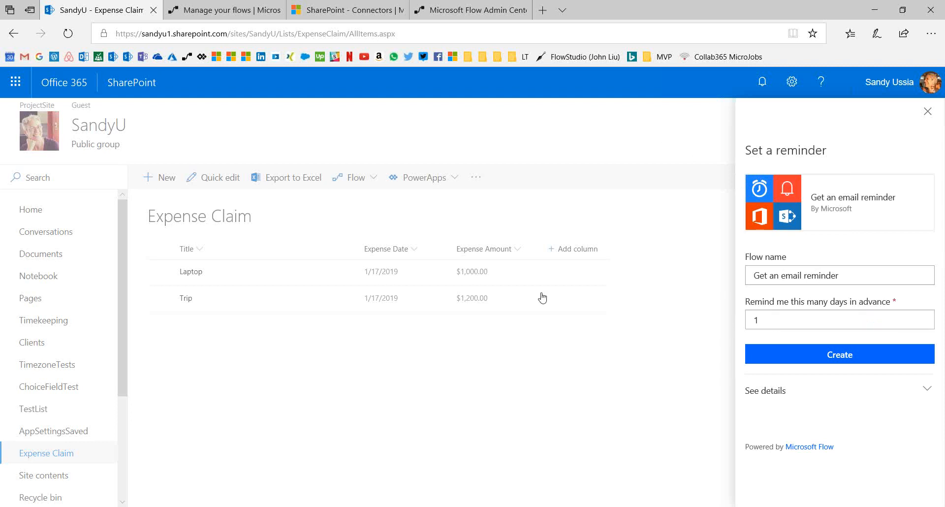
pyautogui.click(756, 318)
pyautogui.write('1')
pyautogui.click(700, 255)
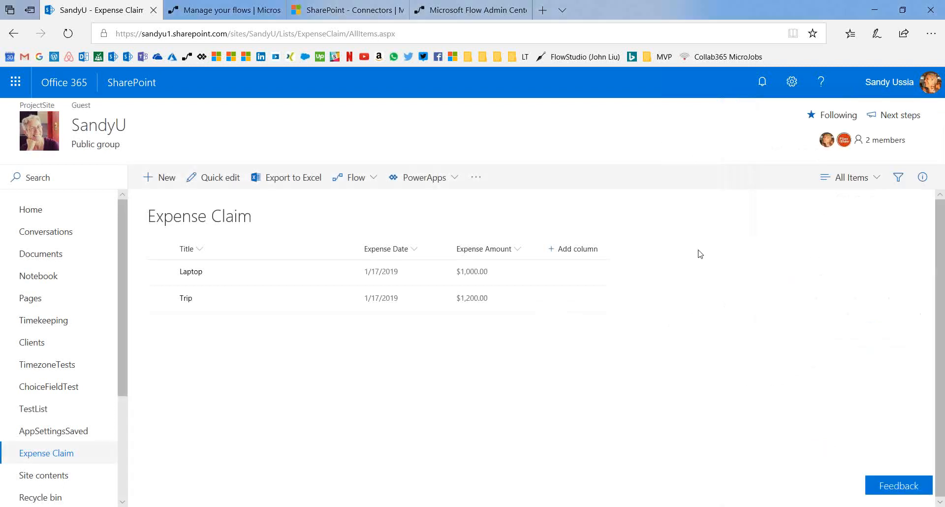
# Step: Review the Expense Claim list's Flow approval options without saving, and show the flow commands available for the Laptop item
pyautogui.click(373, 178)
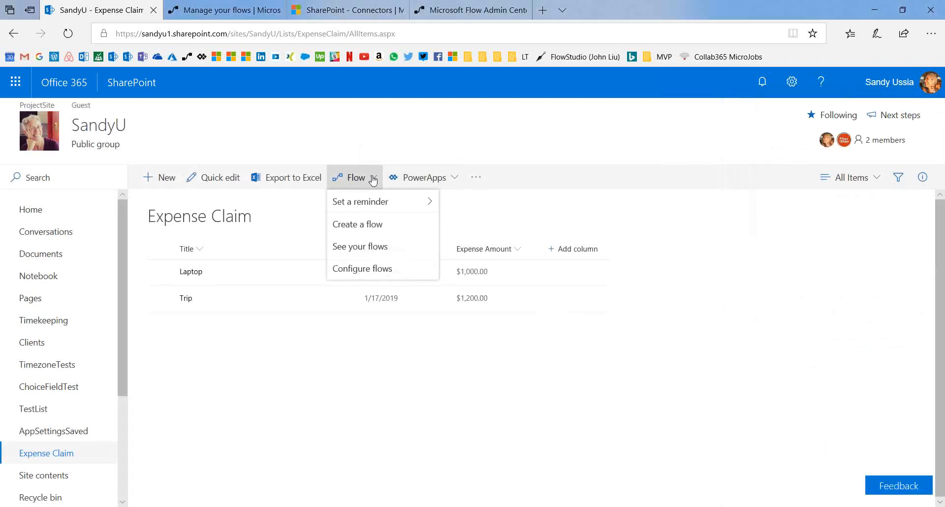
pyautogui.click(362, 269)
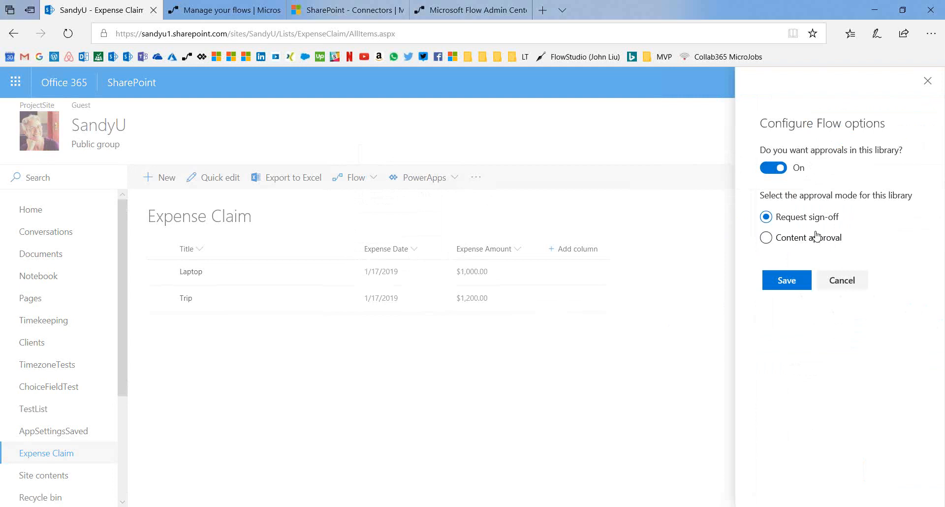
pyautogui.click(843, 280)
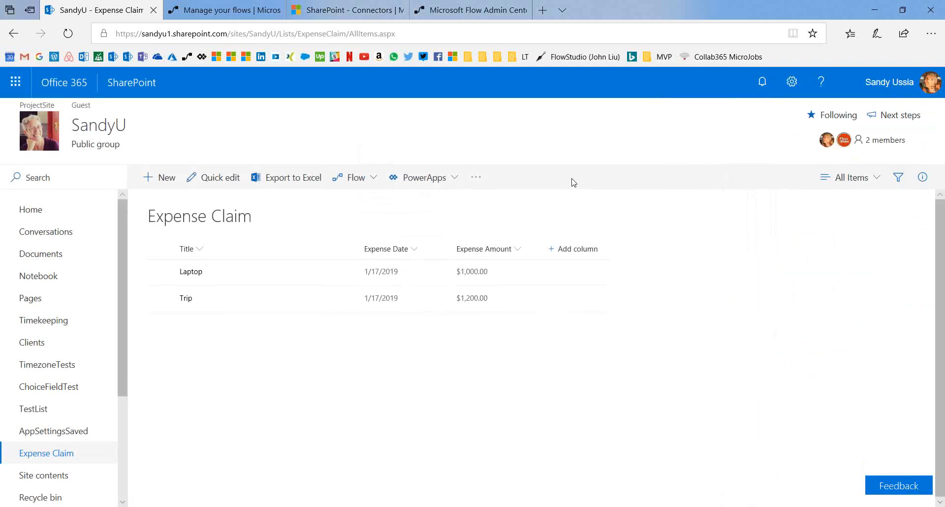
pyautogui.click(160, 273)
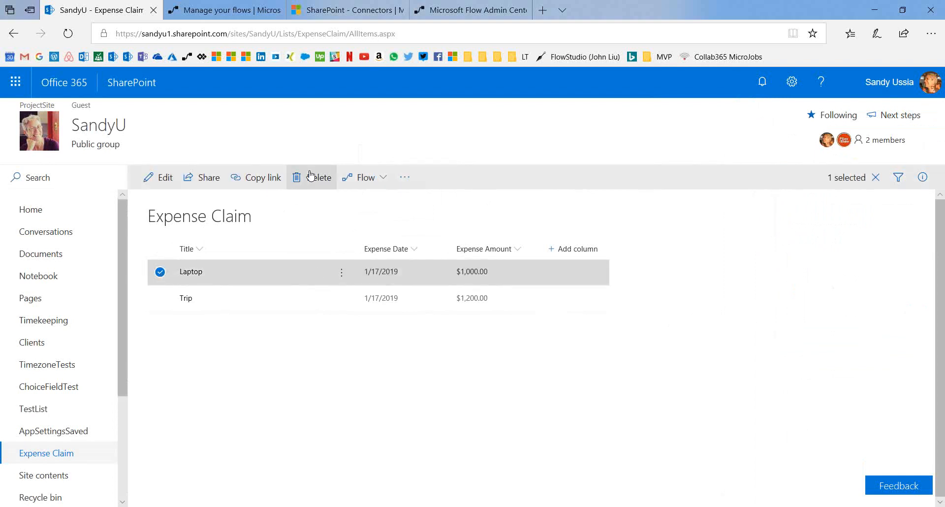
pyautogui.click(381, 180)
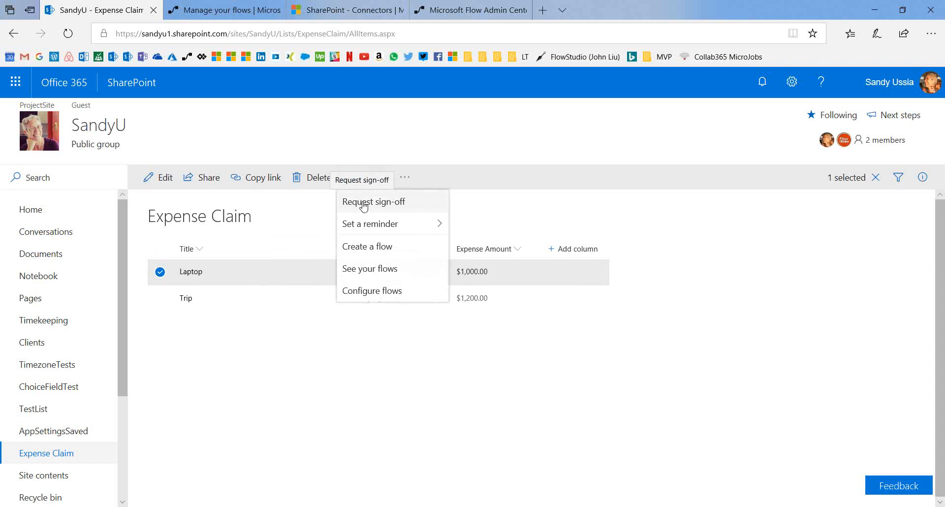
pyautogui.hotkey('alt', 'Tab')
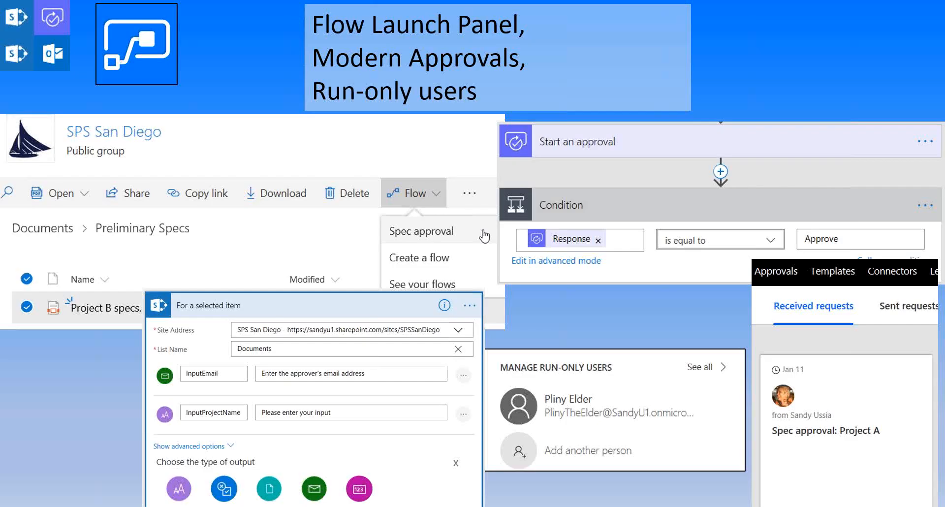
pyautogui.press('Right')
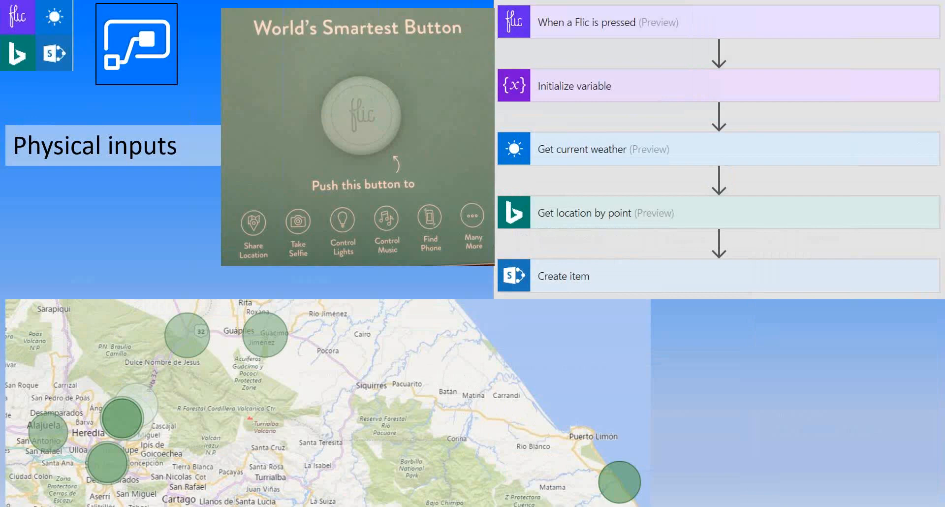
pyautogui.press('Right')
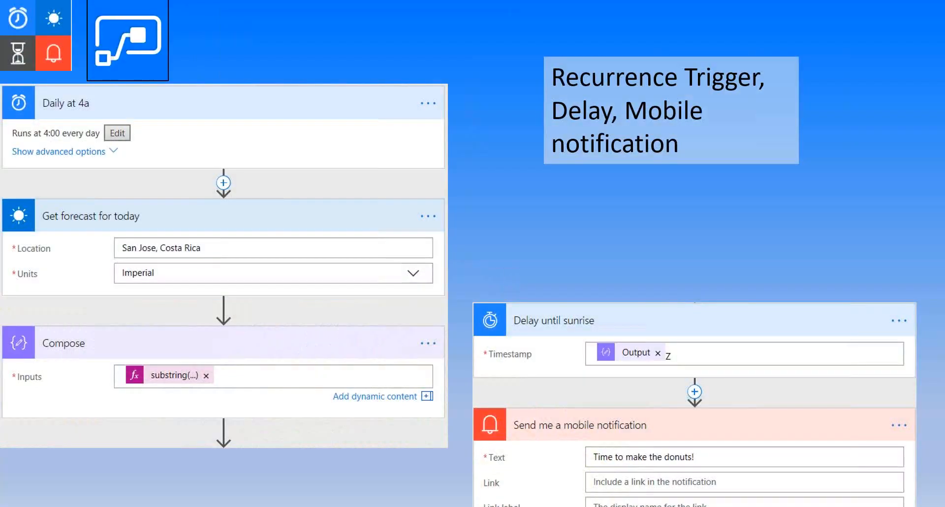